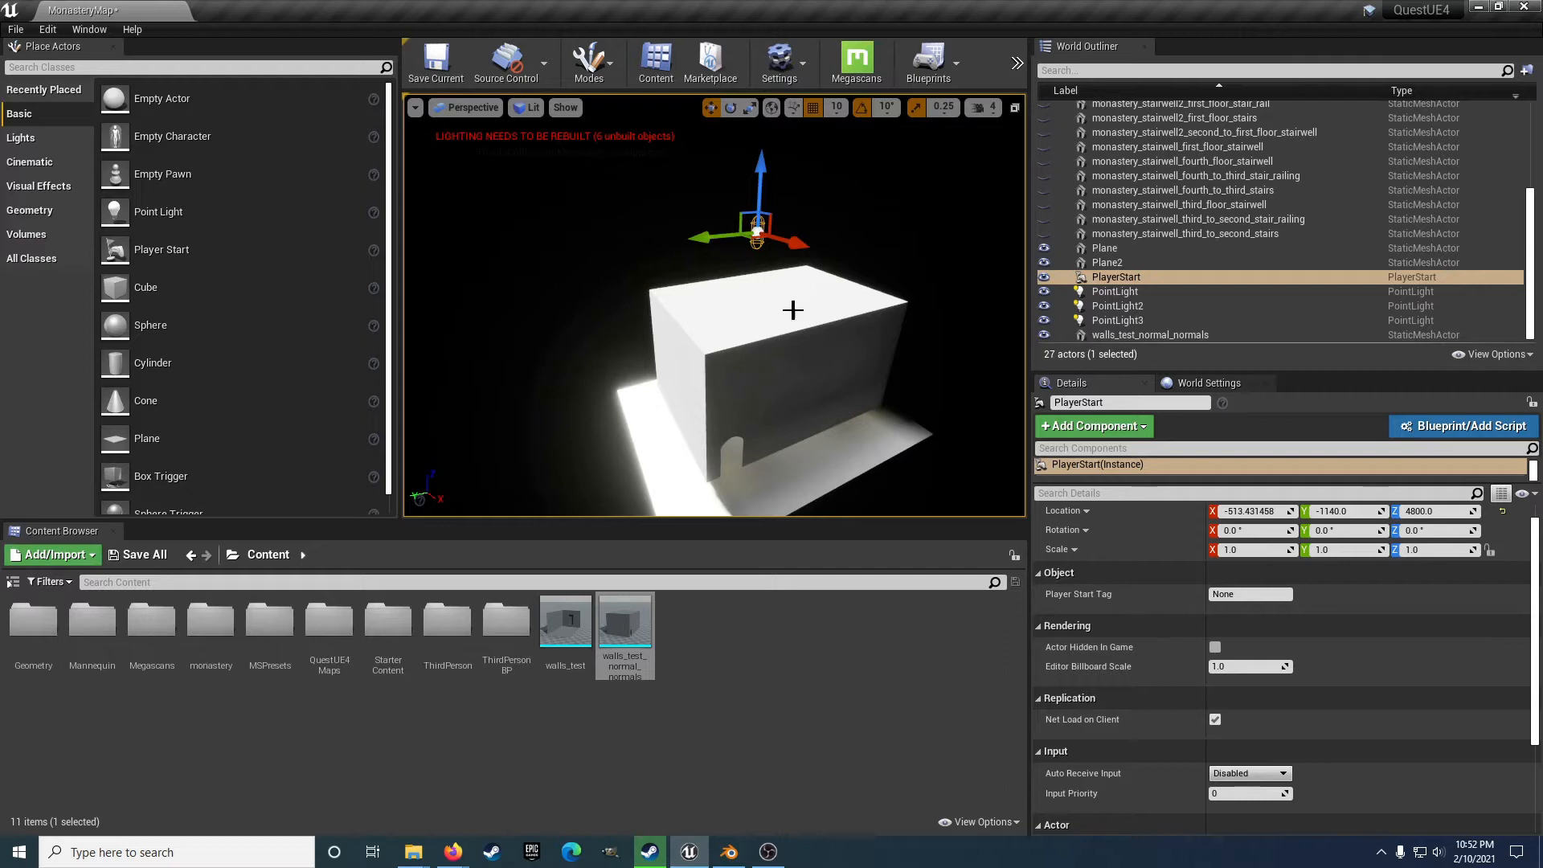
Examine the walls_test_normal_normals building and the PlayerStart placed above its roof.
left_click(746, 381)
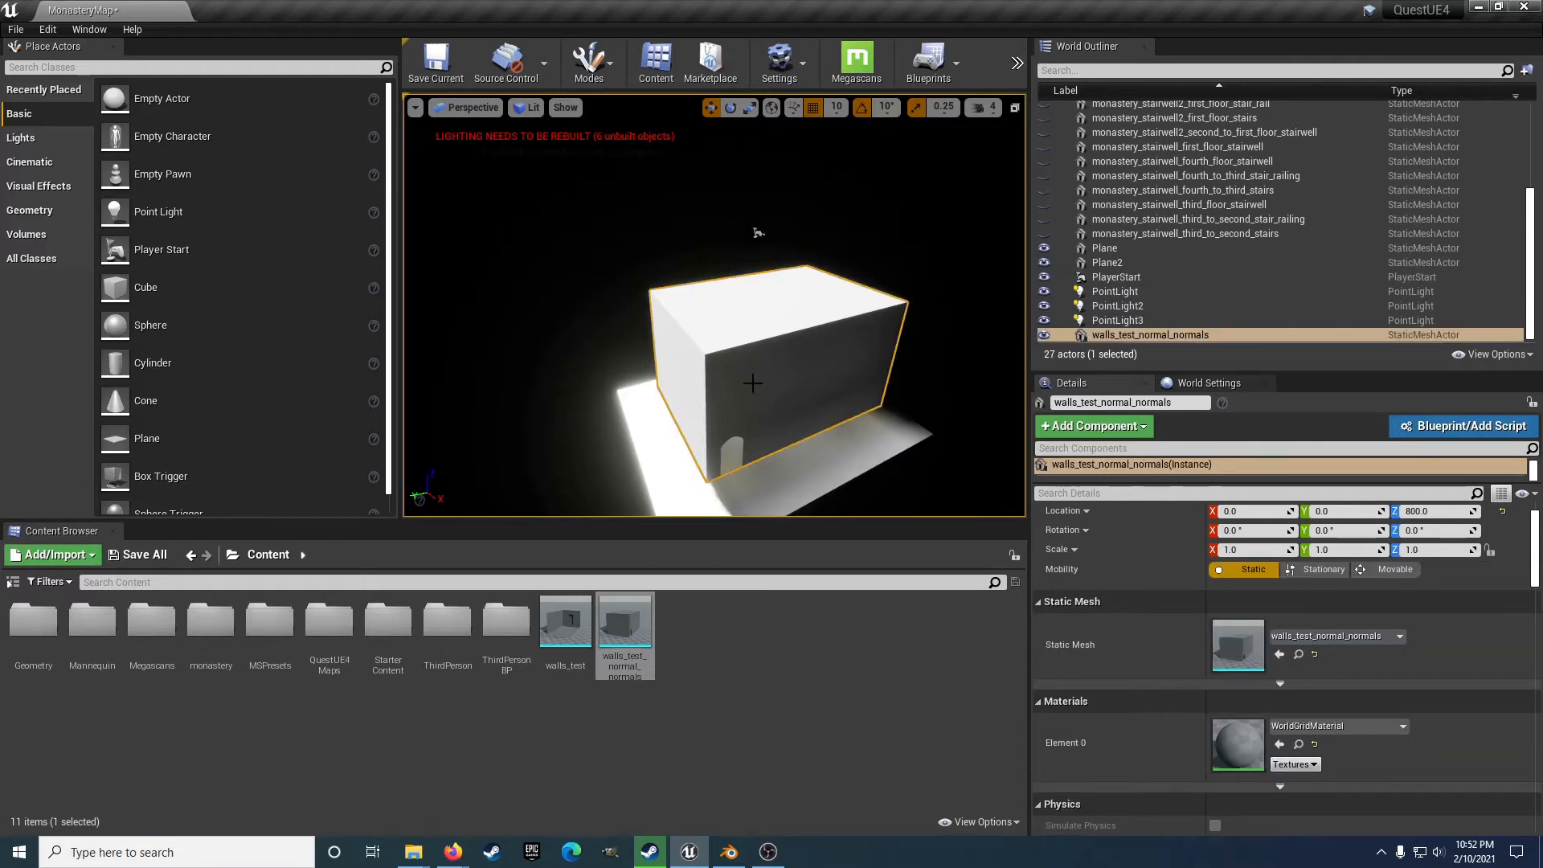
scroll(733, 440, "up", 6)
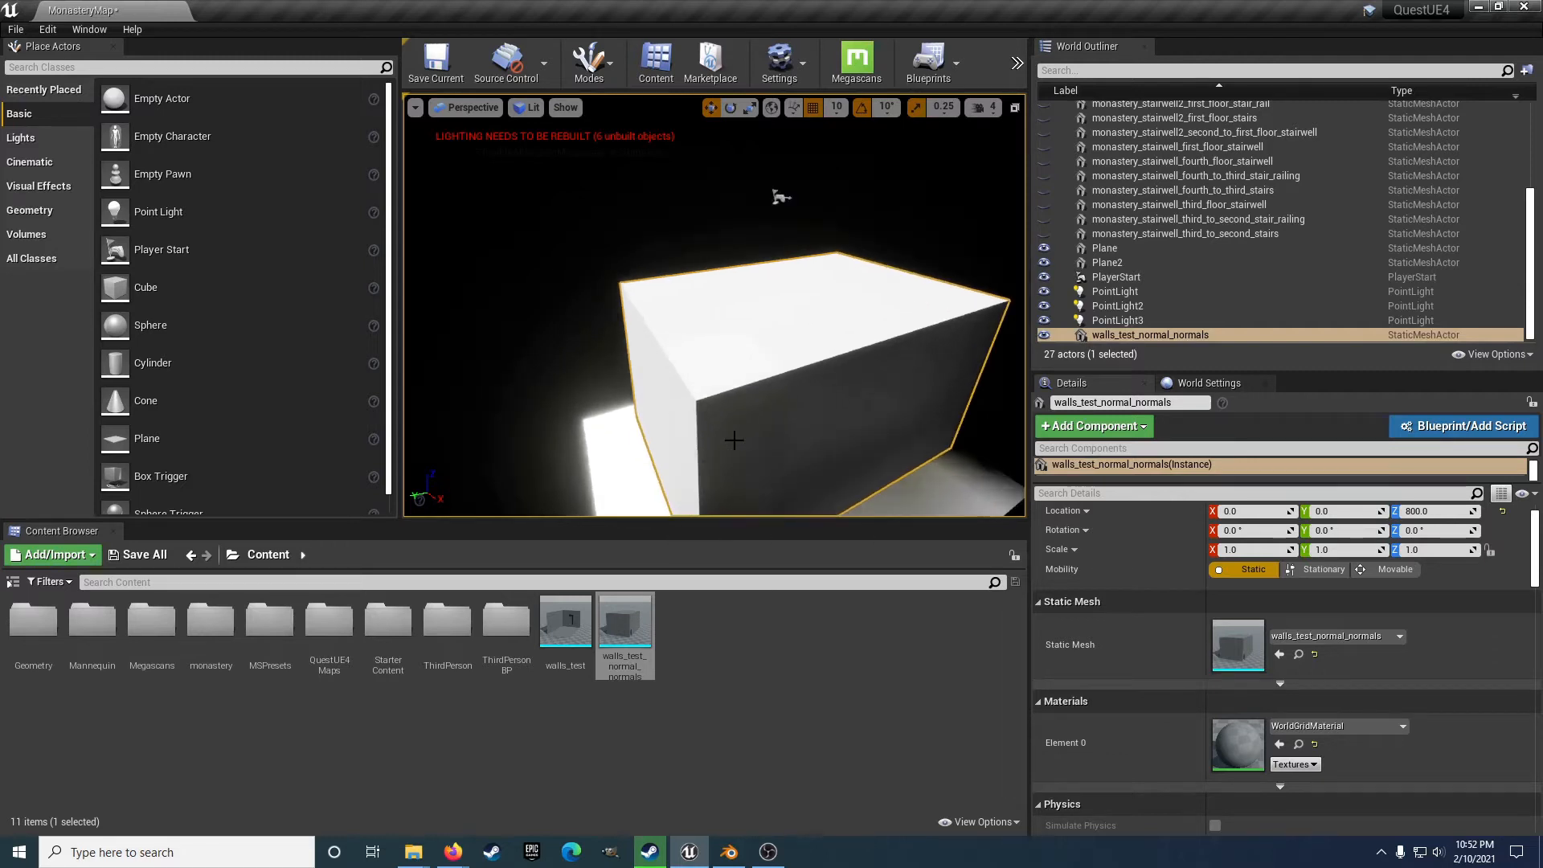
mouse_move(785, 392)
right_mouse_down()
mouse_move(851, 344)
mouse_move(807, 340)
mouse_move(900, 344)
mouse_move(843, 326)
mouse_move(807, 285)
mouse_move(855, 321)
mouse_move(788, 378)
right_mouse_up()
key("w")
key("w")
key("s")
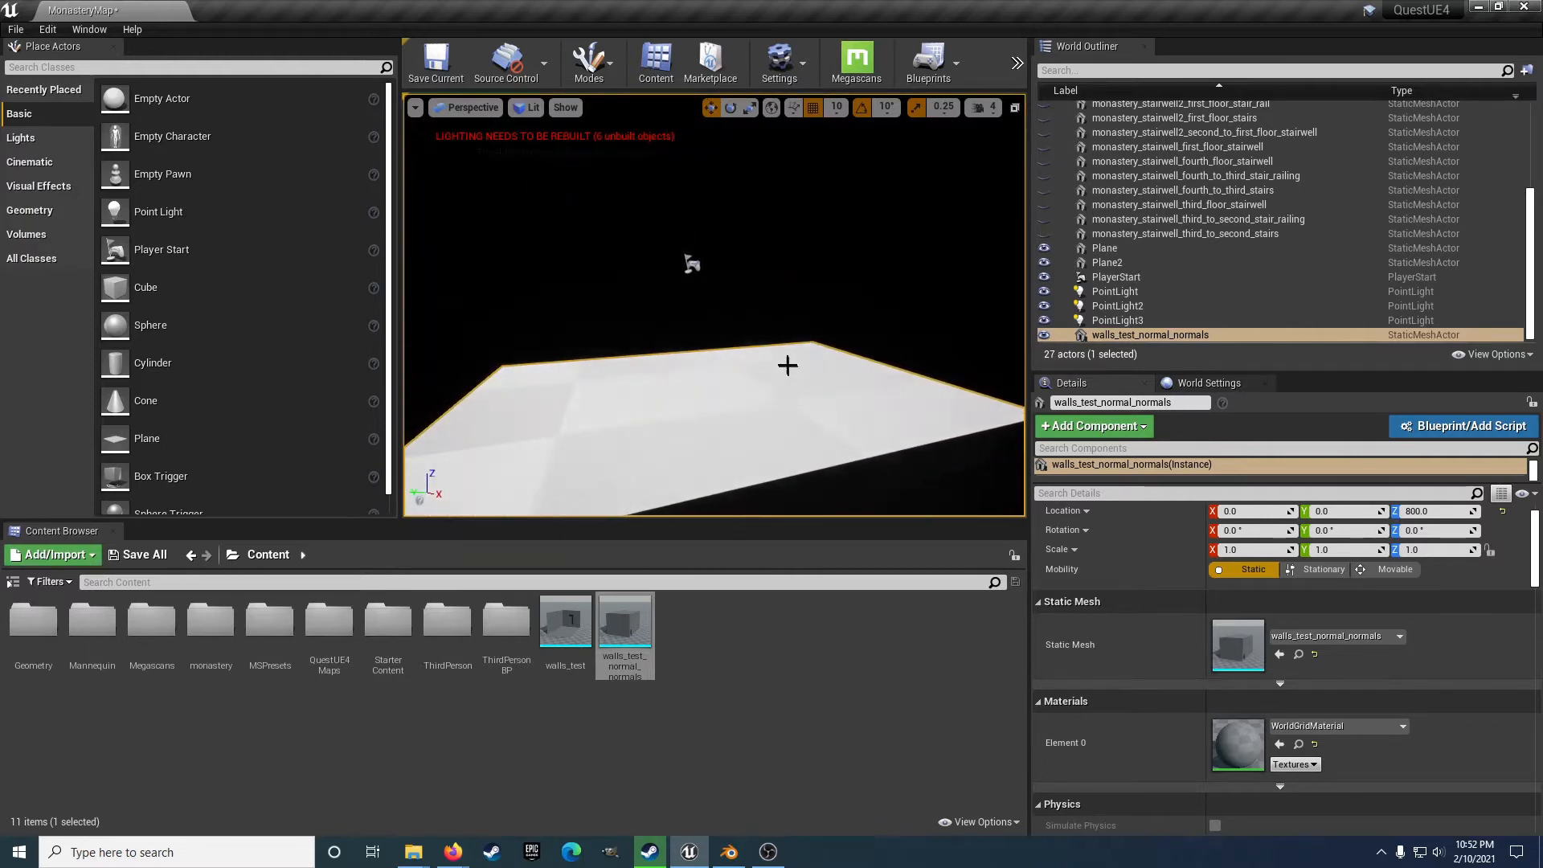
left_click(691, 265)
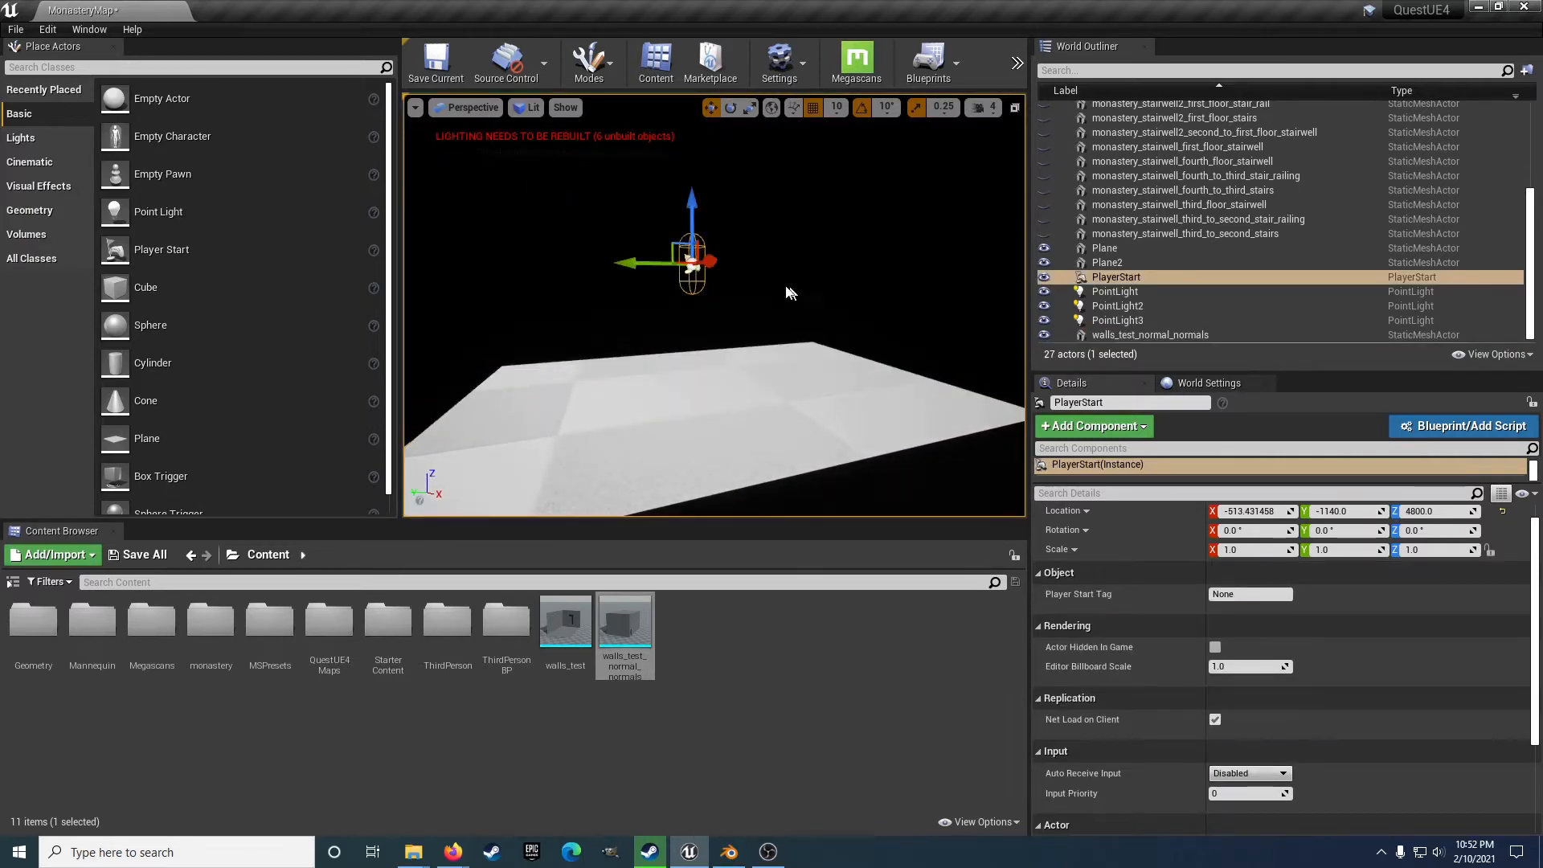
Play the level and run the character through the building and around its walls to test their collision.
left_click(1015, 64)
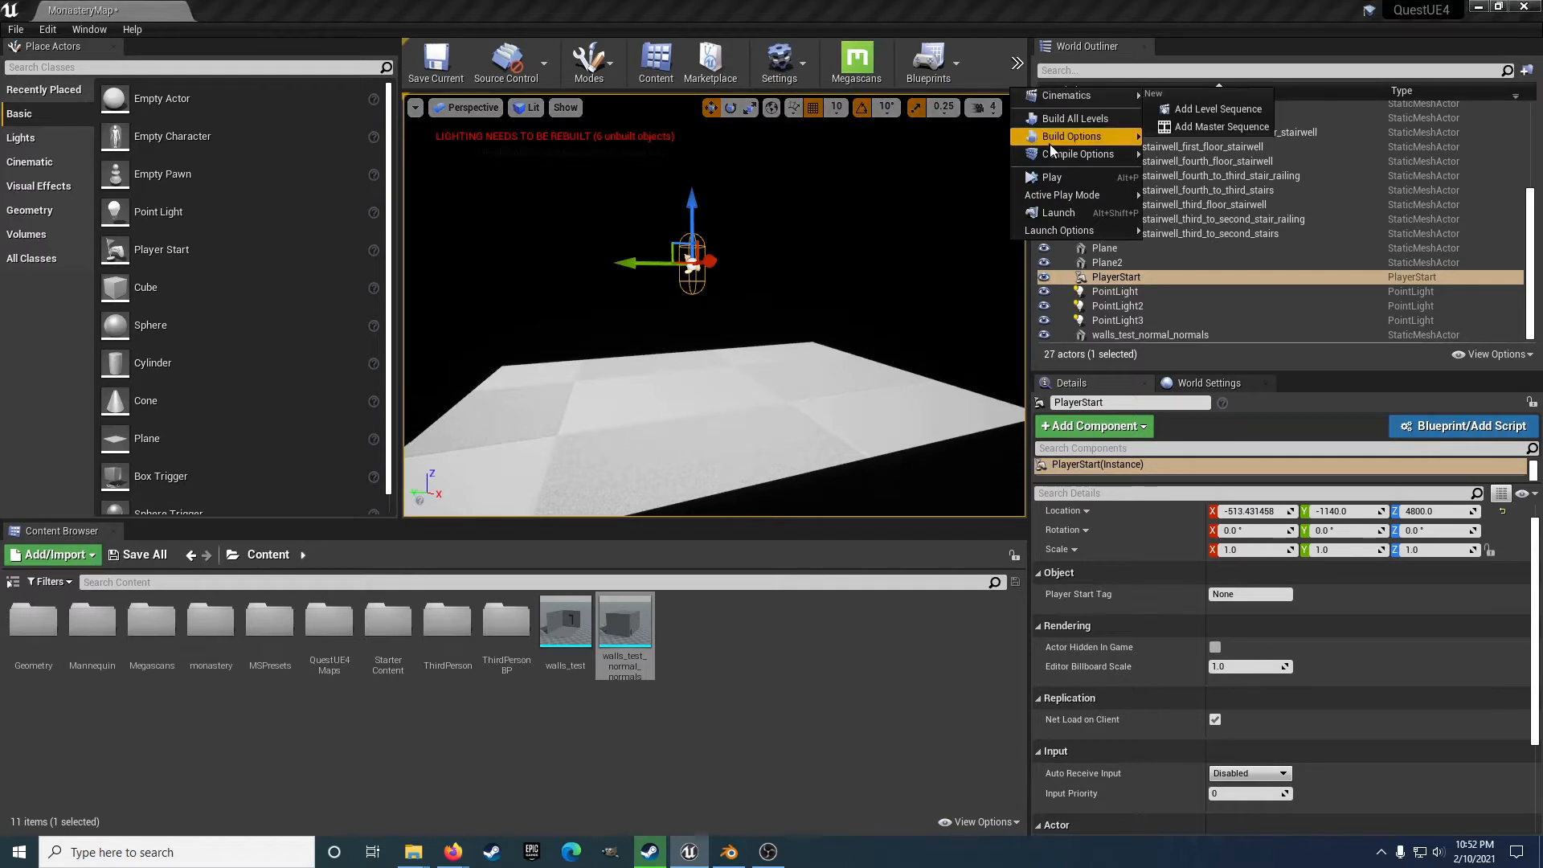
left_click(1052, 176)
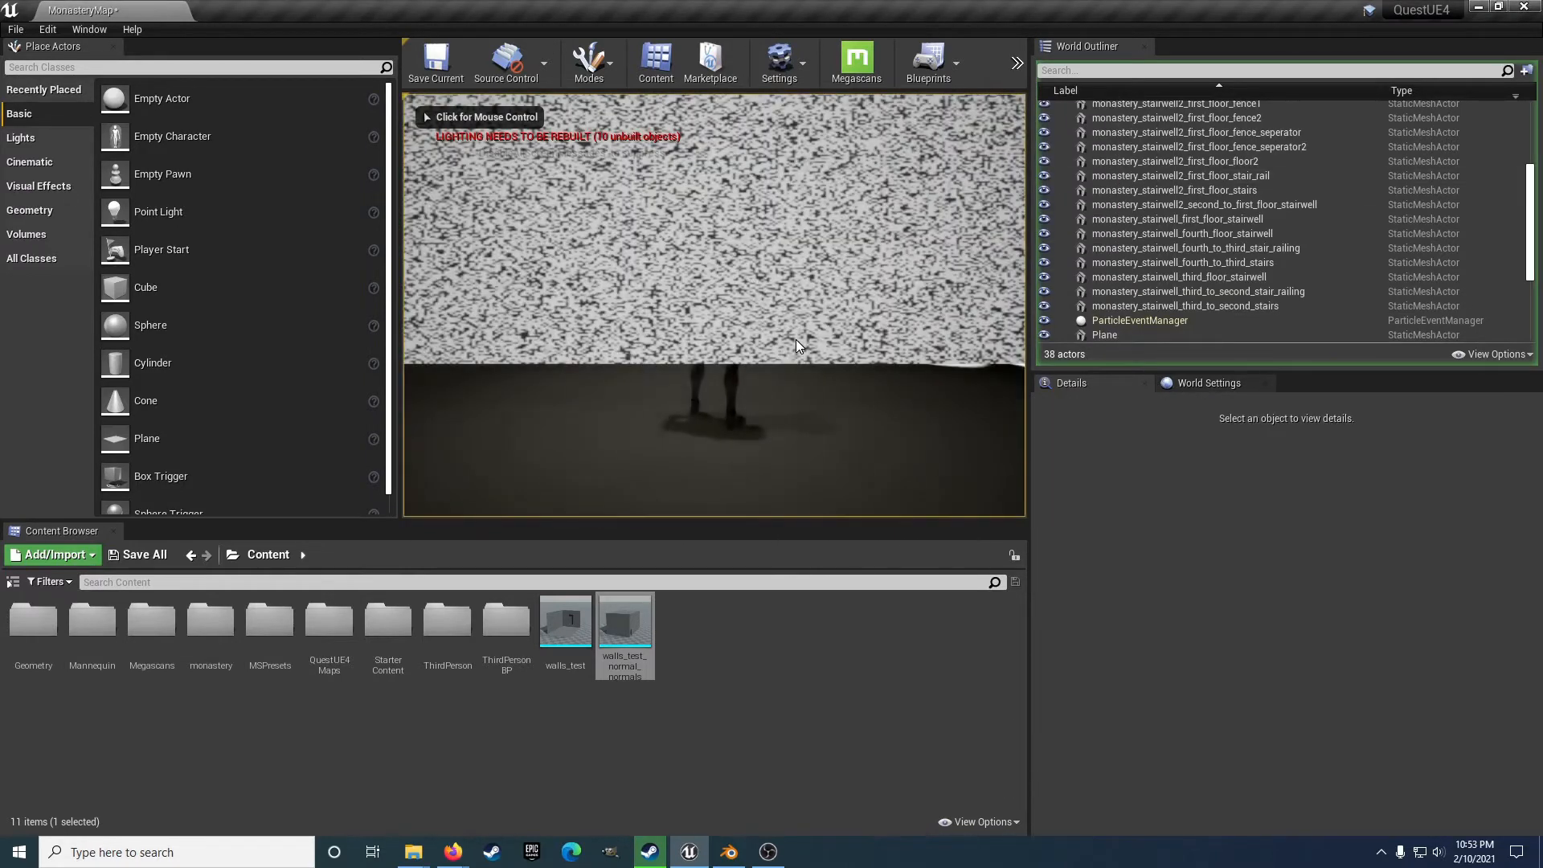
left_click(793, 335)
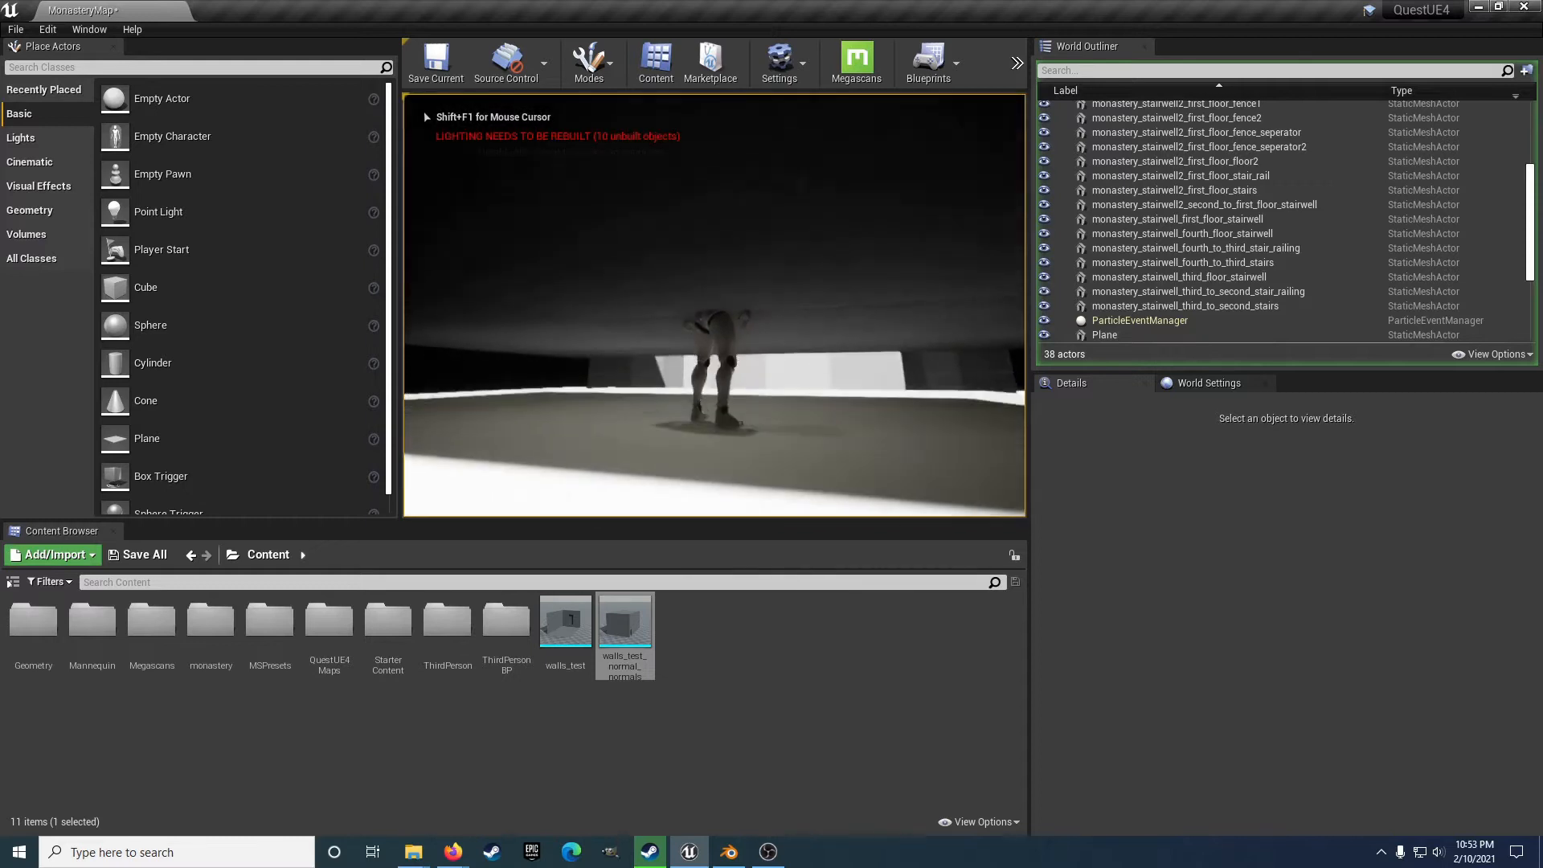
key("a")
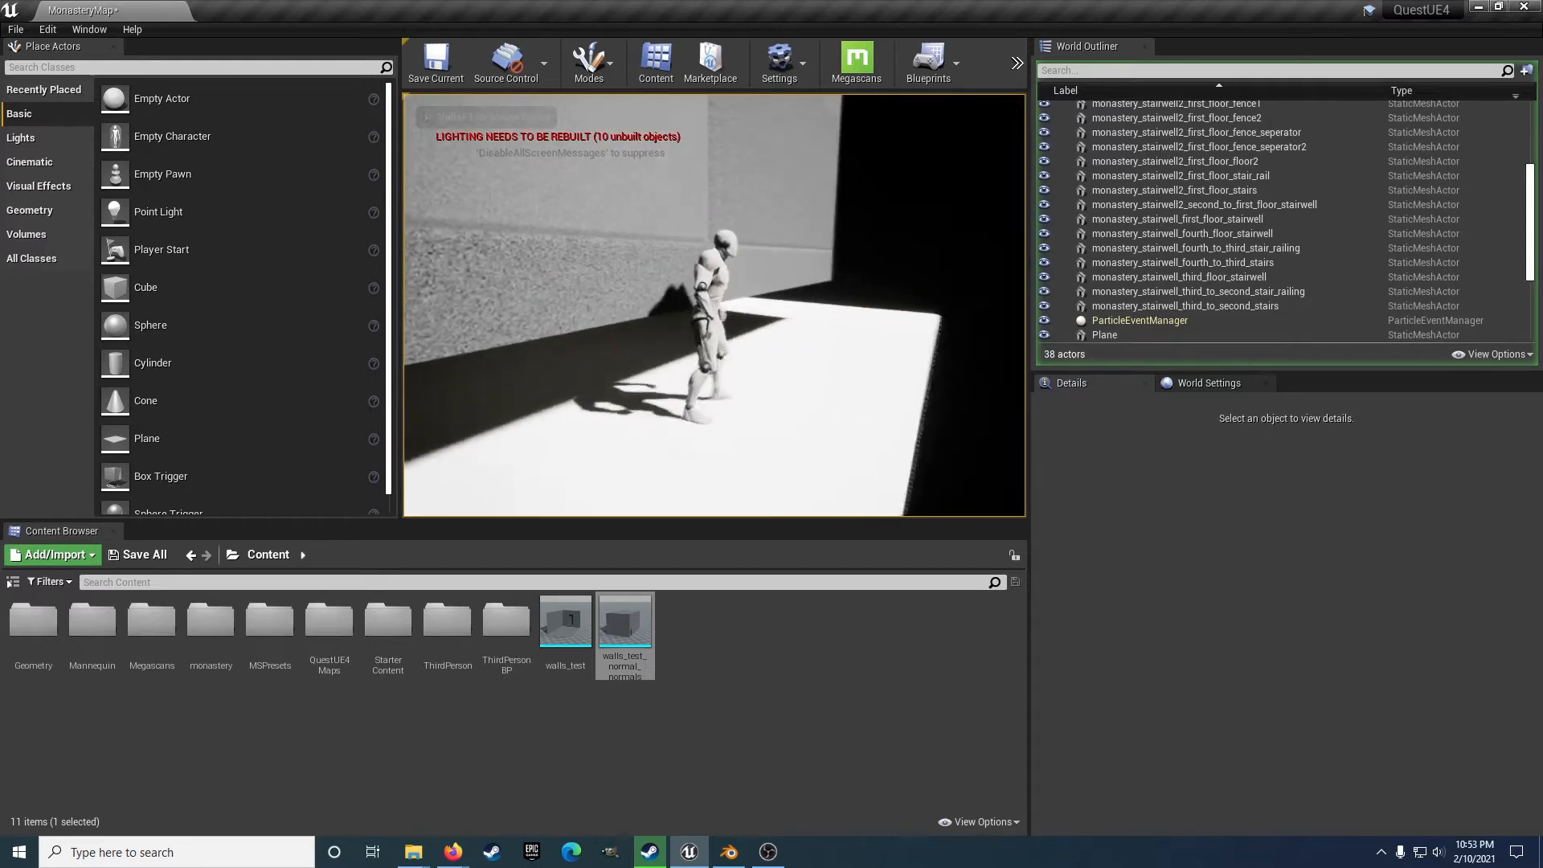
key("d")
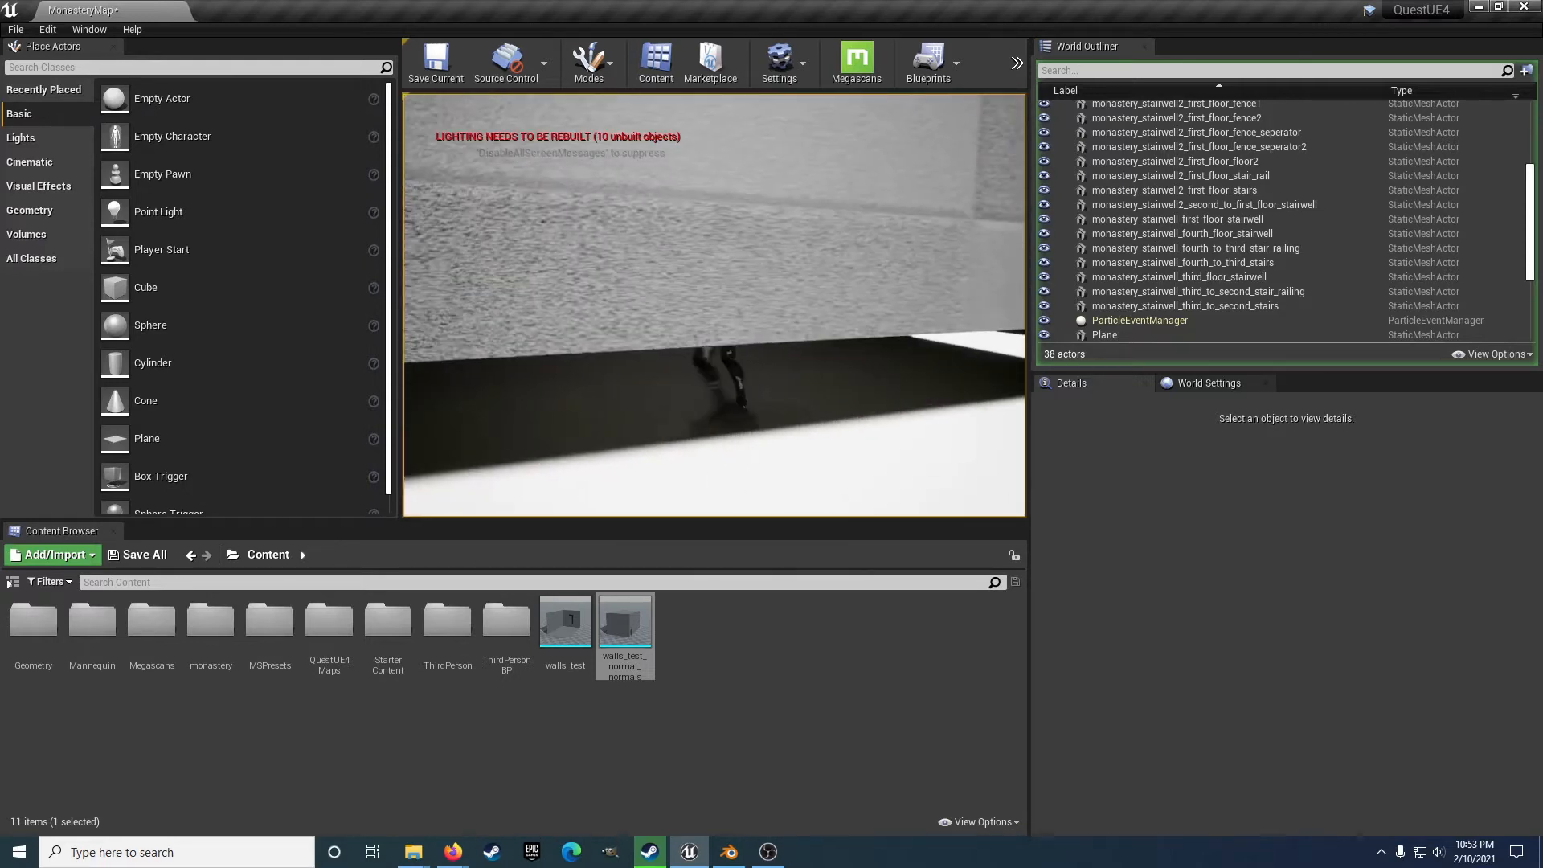
key("a")
key("d")
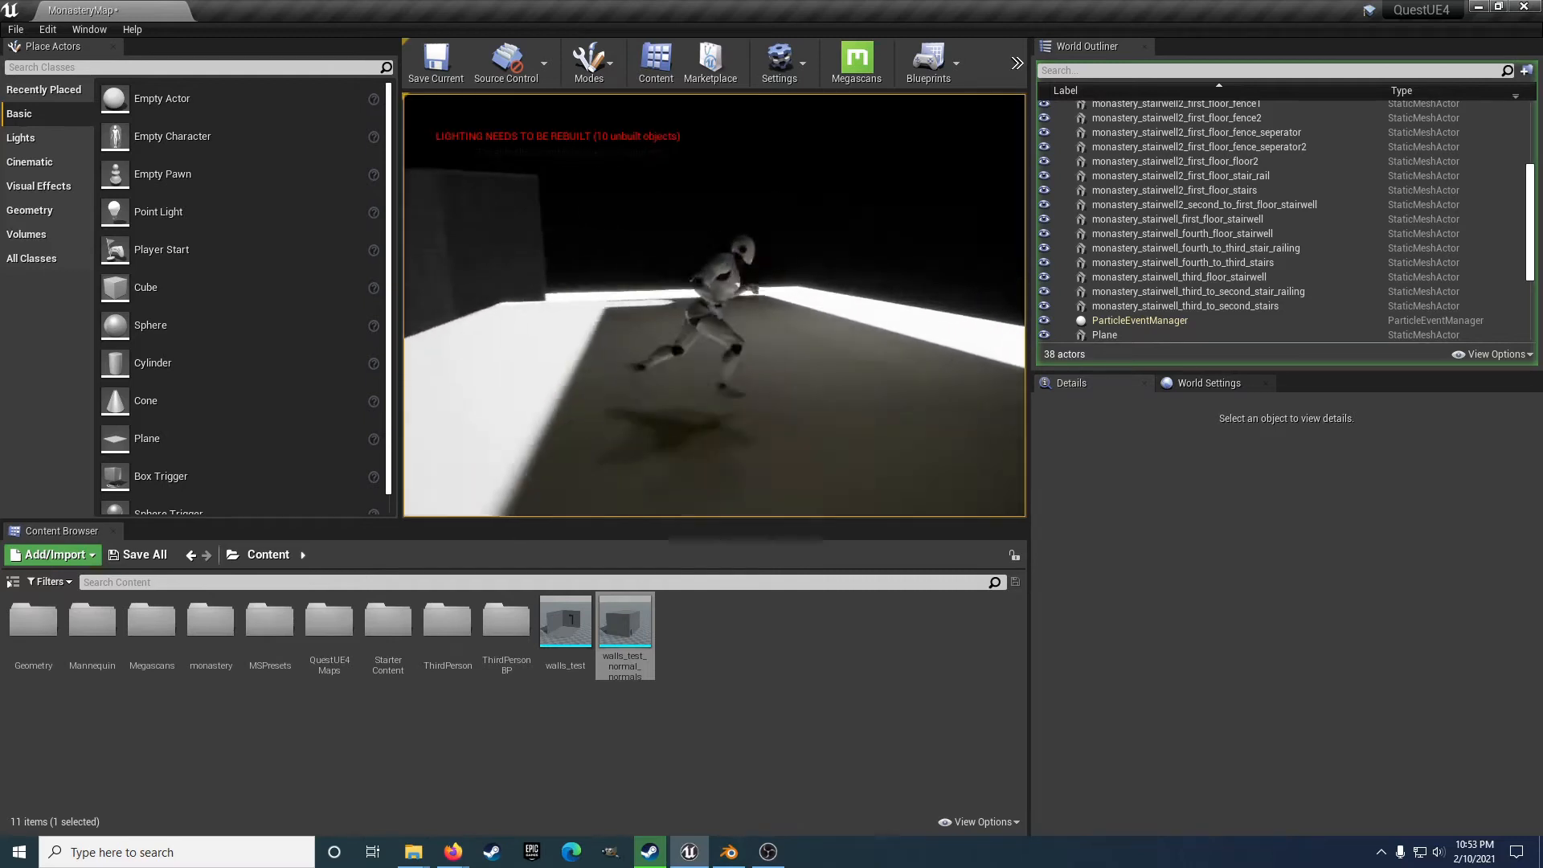
key("w")
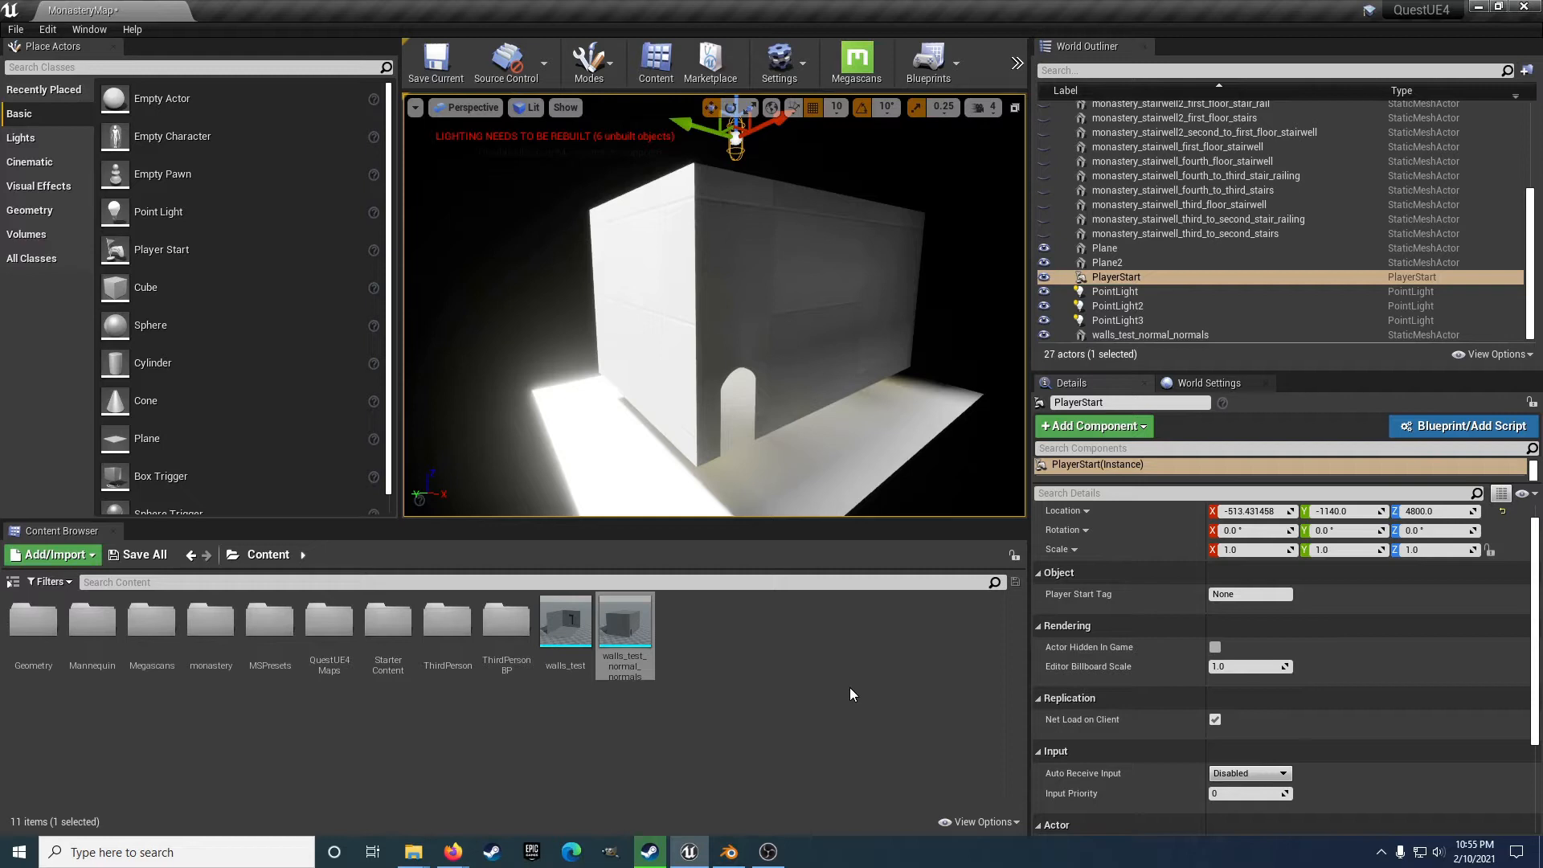
Open the building's static mesh for editing, and toggle Double Sided Geometry off and back on in its collision settings.
left_click(748, 297)
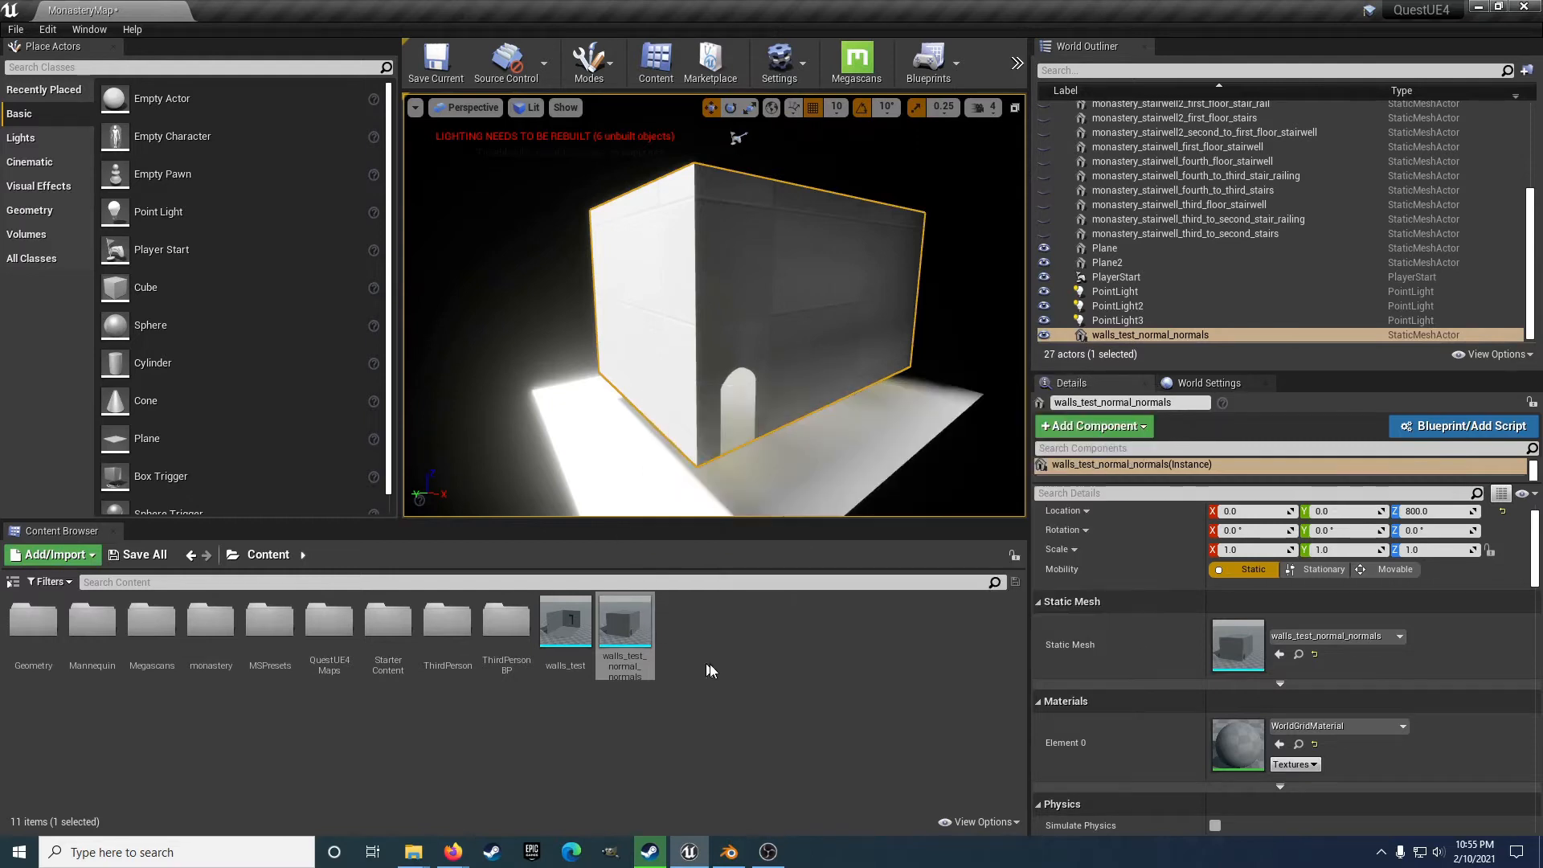
double_click(1247, 650)
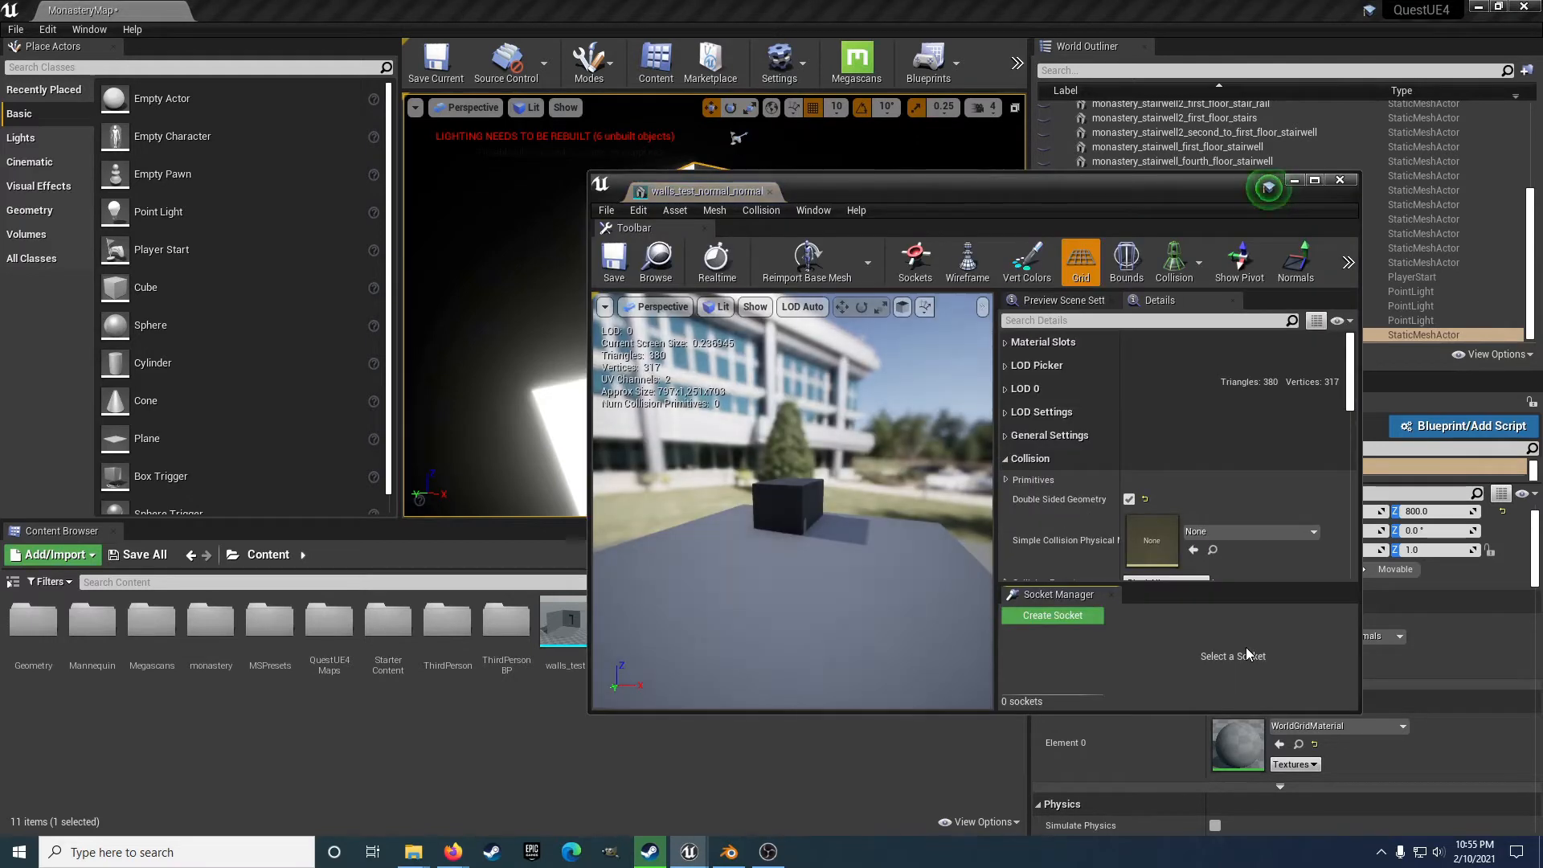
scroll(851, 519, "up", 5)
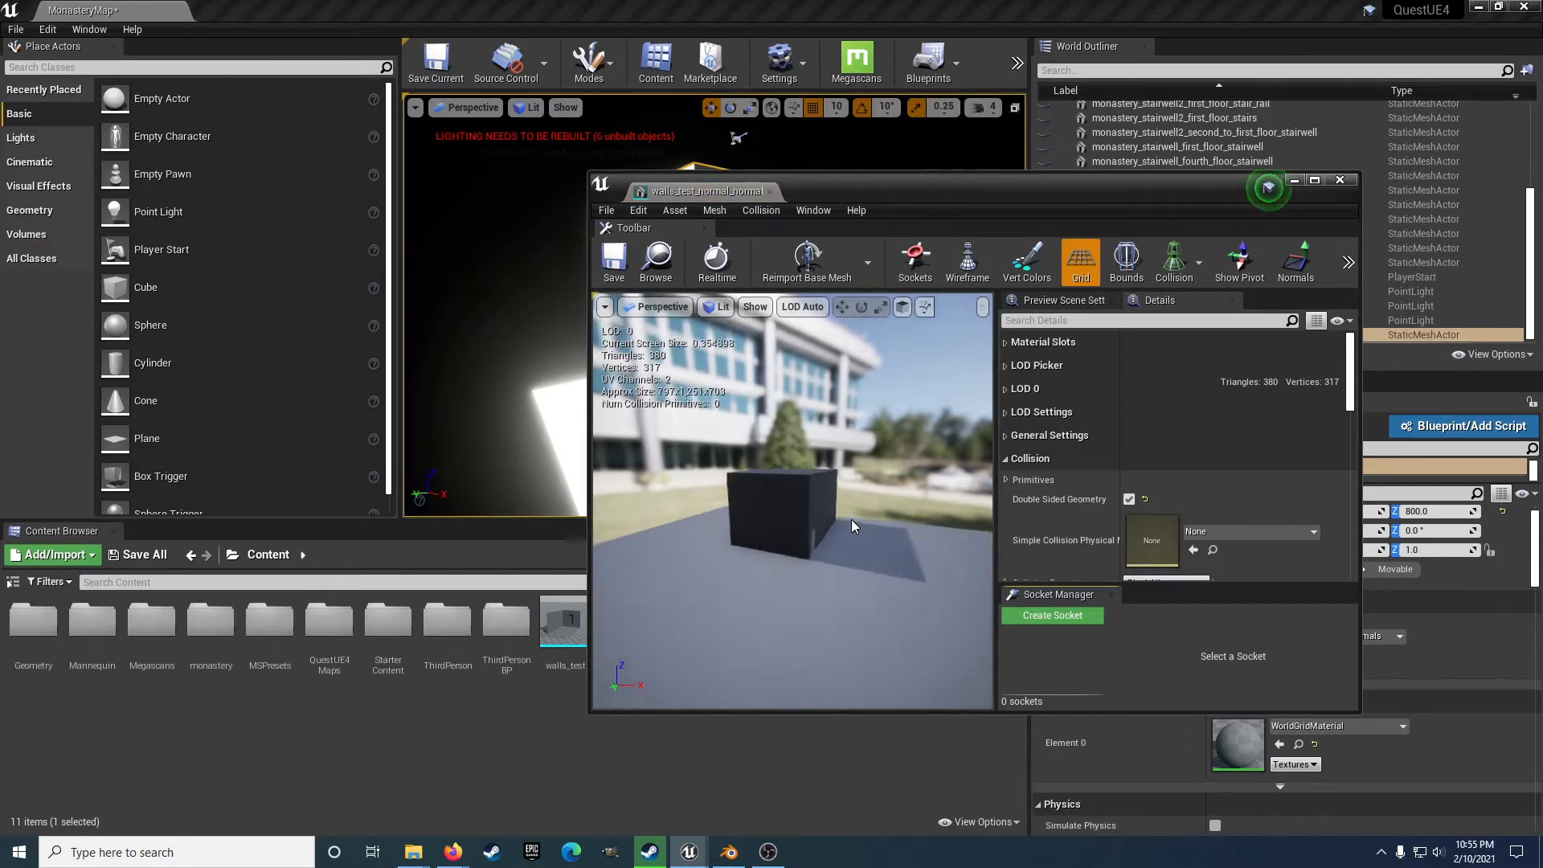
left_click_drag(831, 527, 818, 533)
scroll(1110, 428, "down", 2)
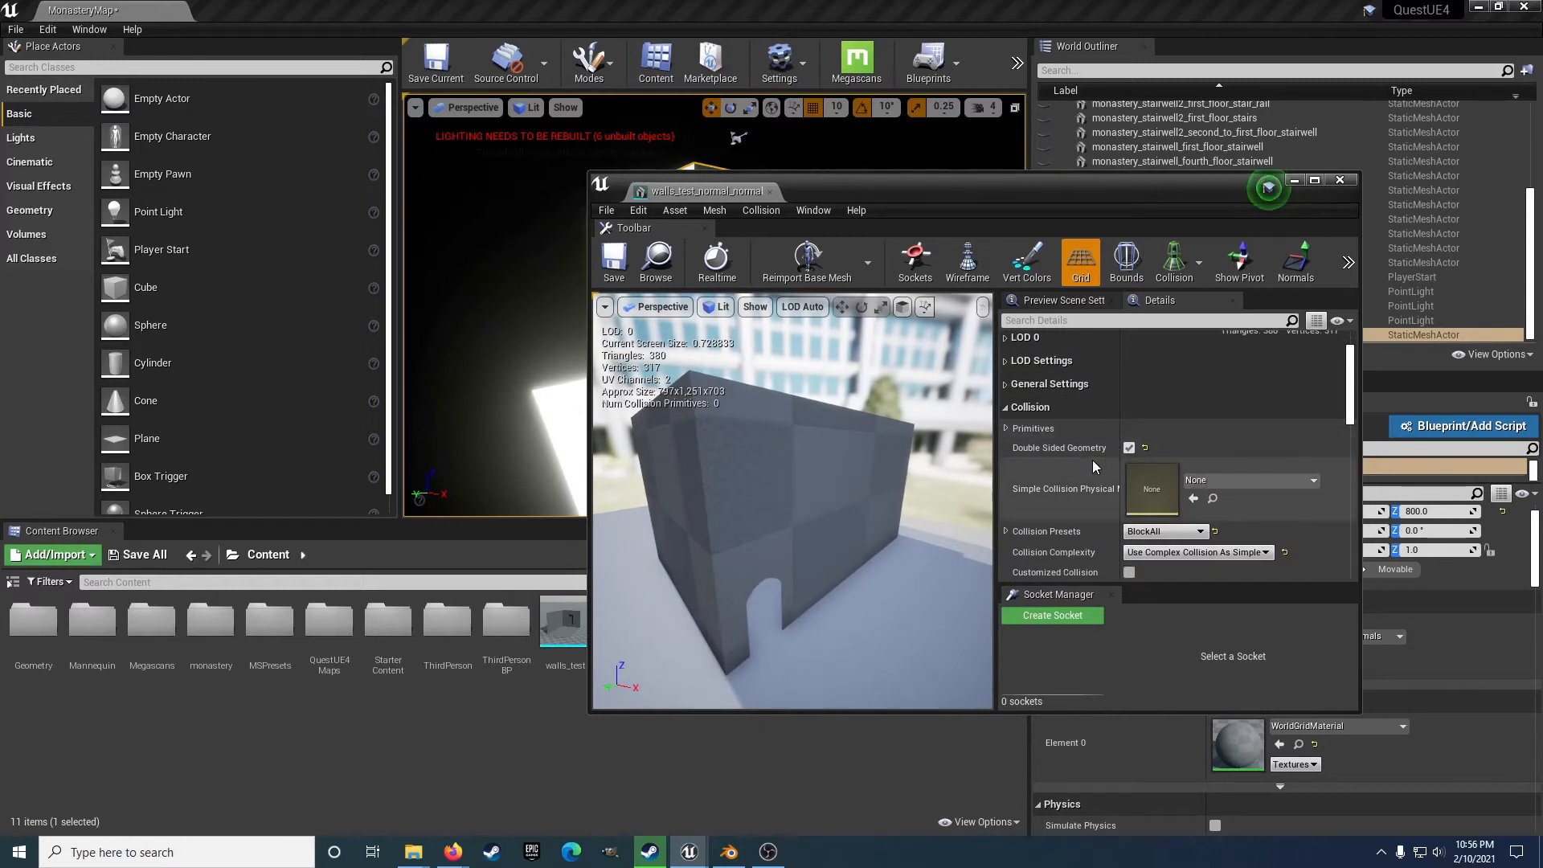
left_click(1128, 448)
left_click(1129, 449)
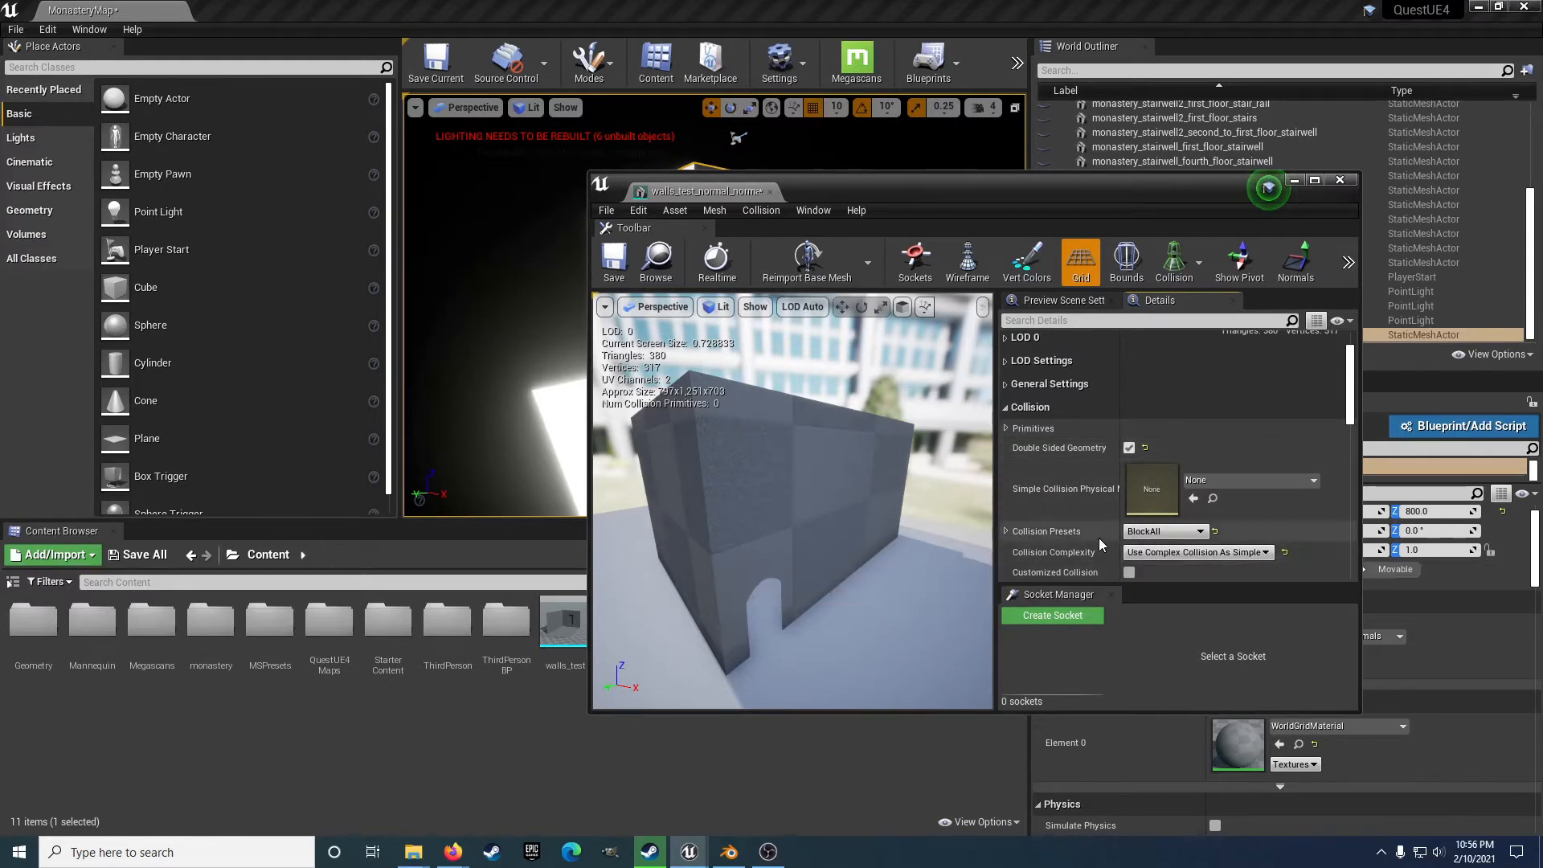
Set the mesh's Collision Complexity to Use Complex Collision As Simple, save the mesh and close its editor.
scroll(1148, 546, "down", 1)
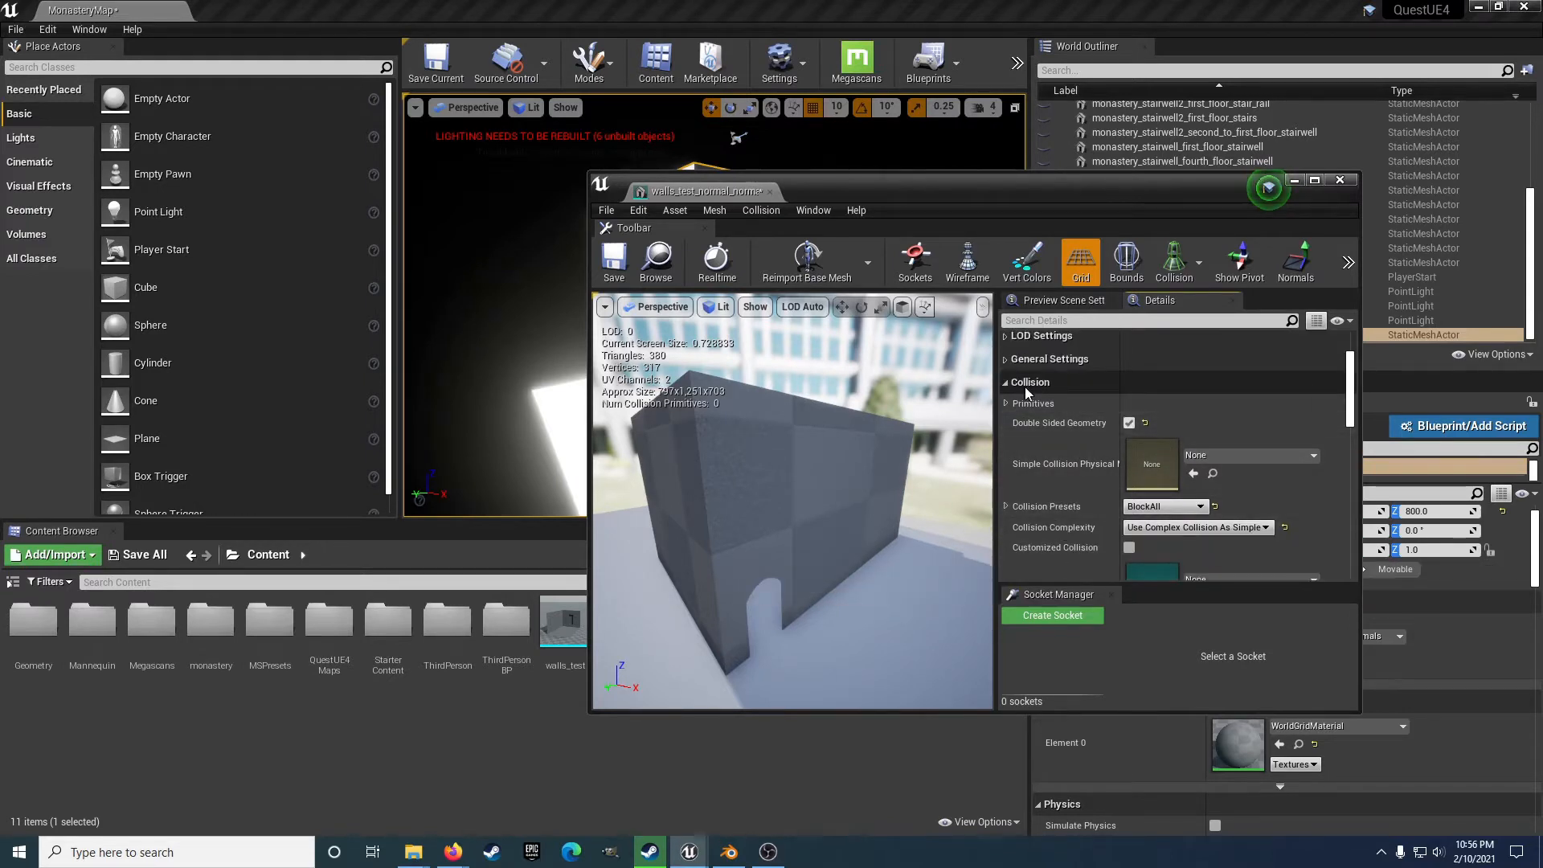
scroll(1048, 474, "down", 1)
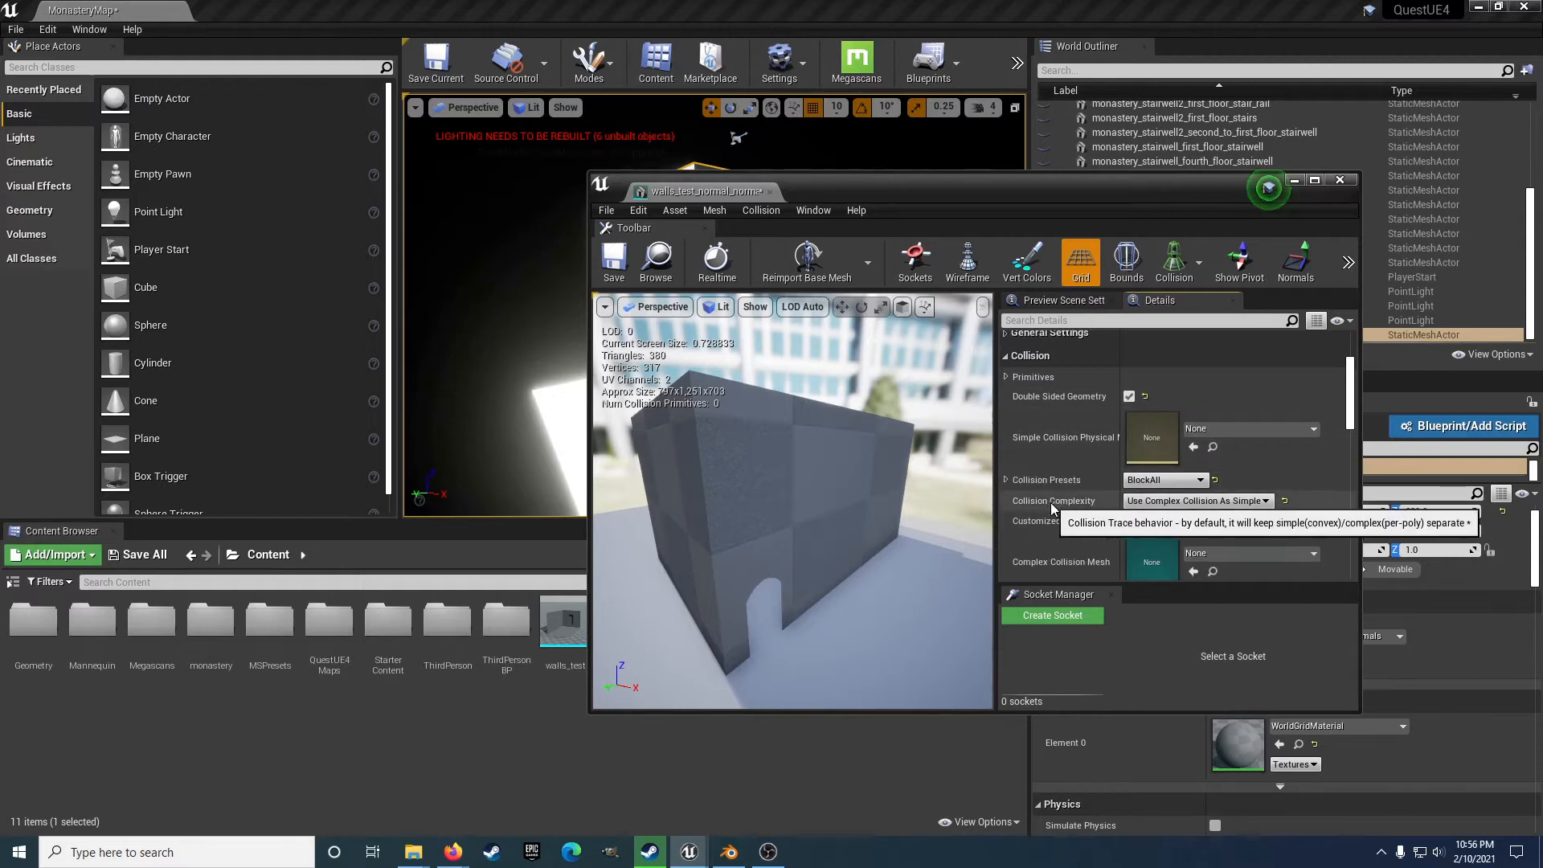
left_click(1169, 501)
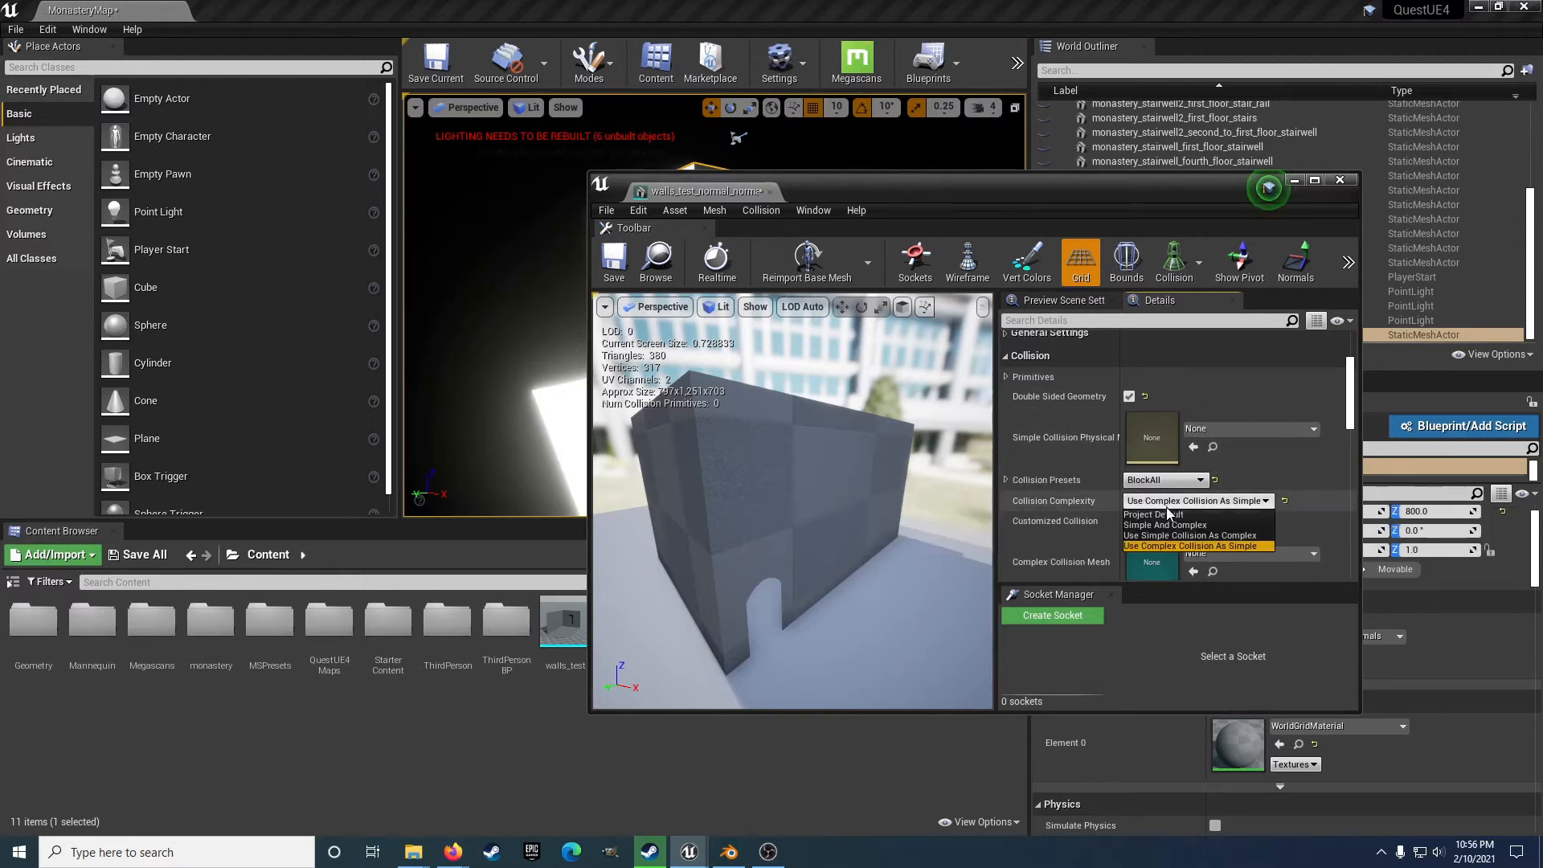
left_click(1156, 515)
left_click(1151, 502)
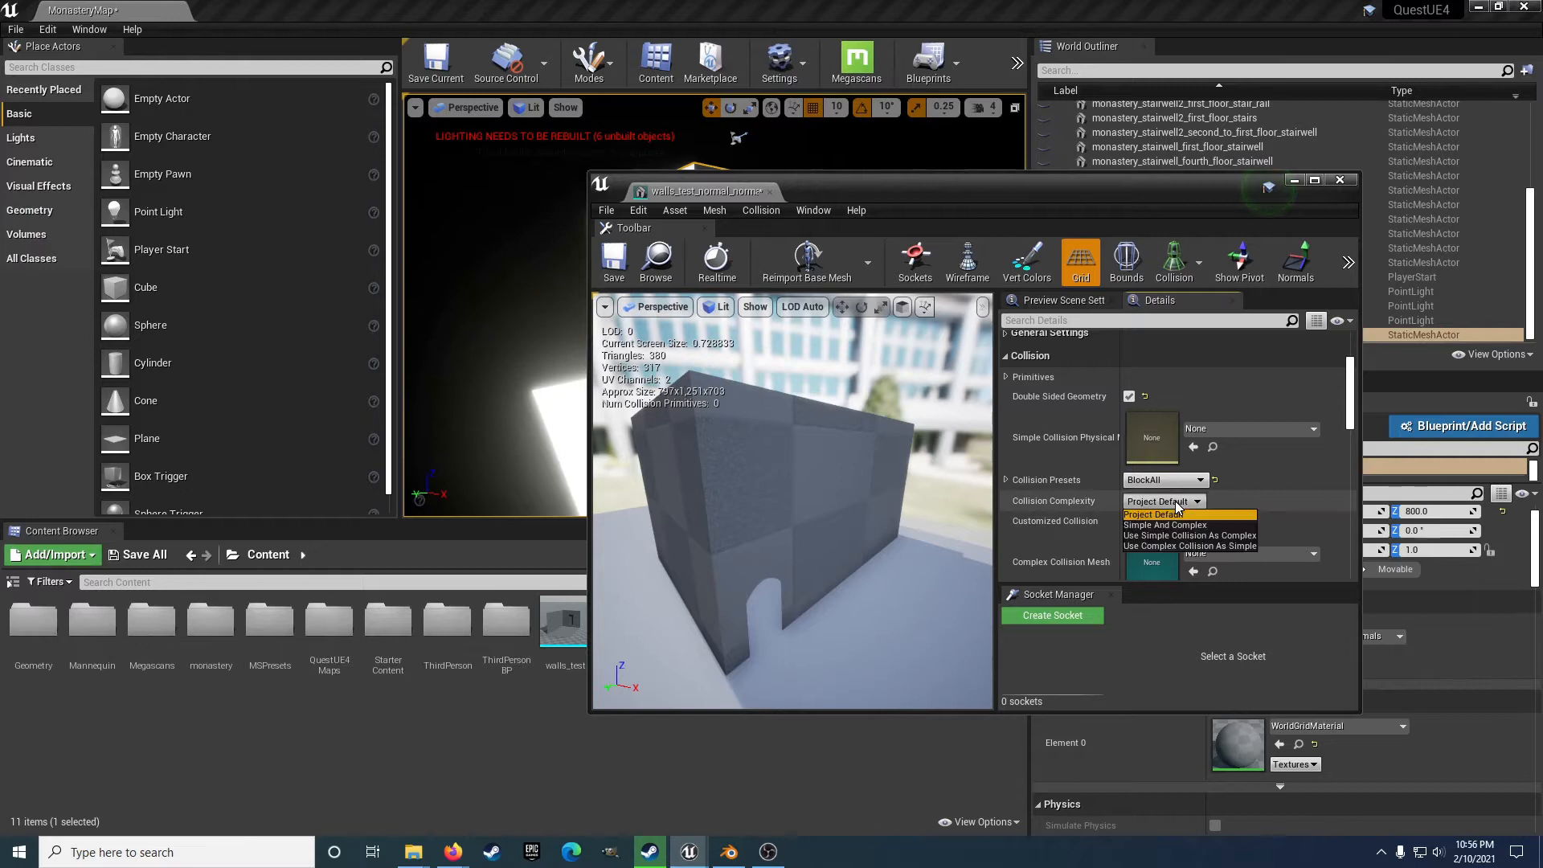
left_click(1160, 547)
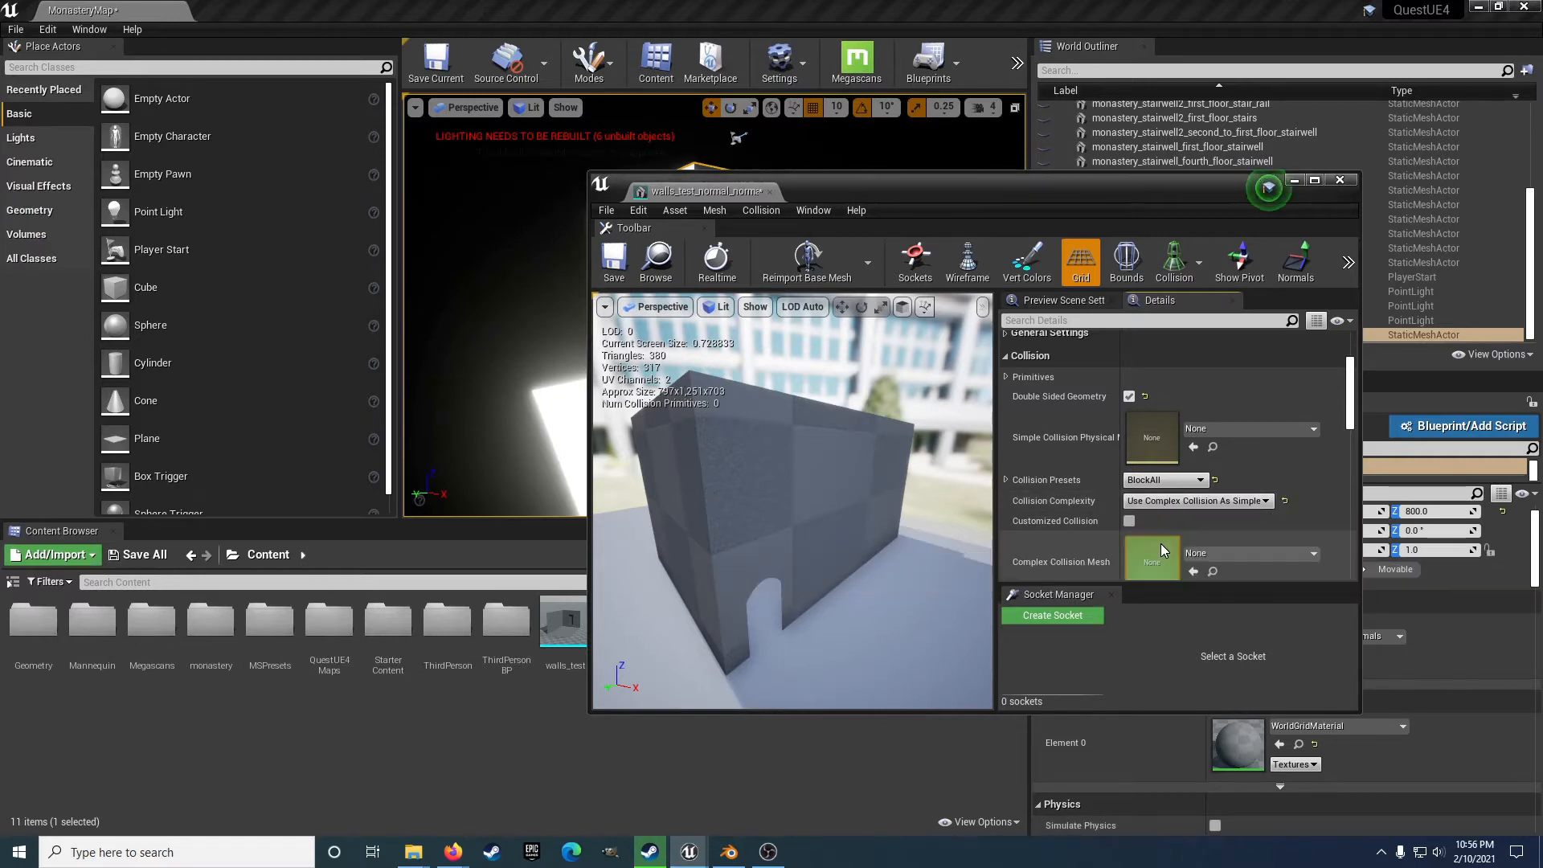
left_click(614, 262)
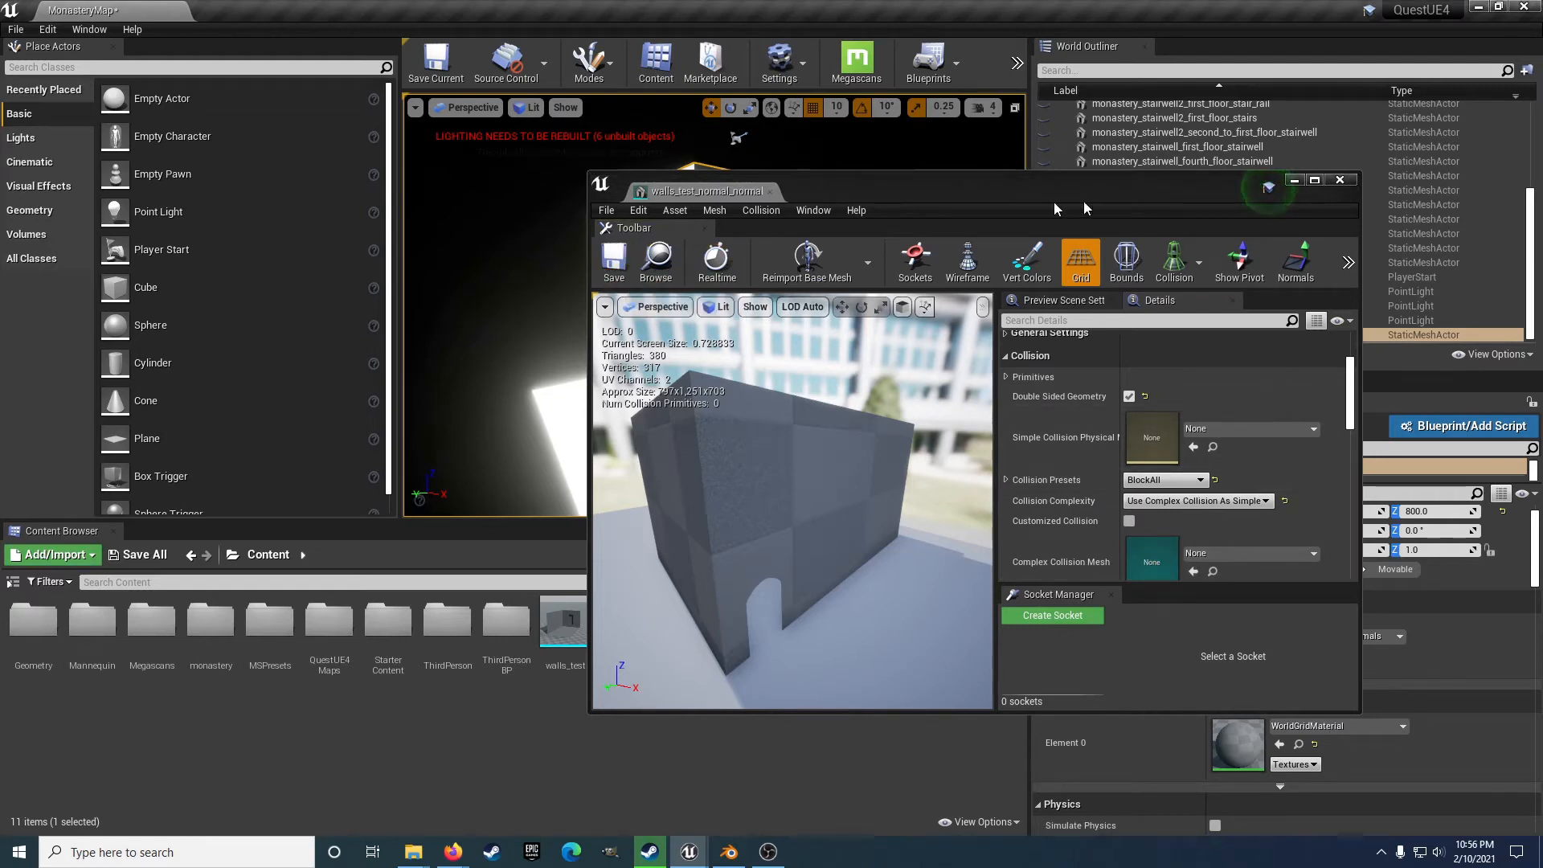
left_click(1339, 180)
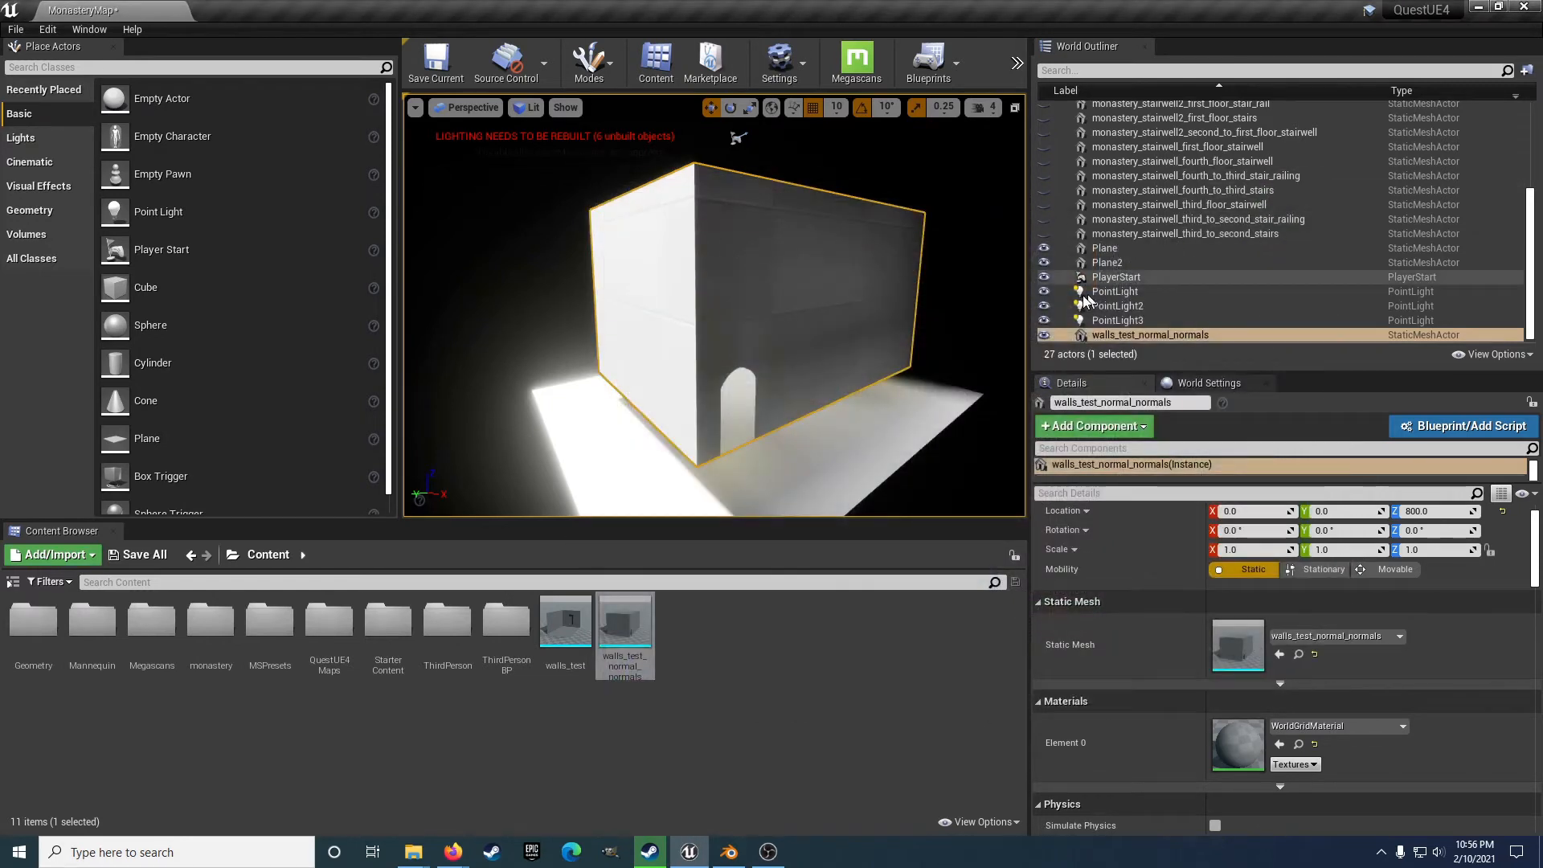
Play the level, run the character across the building's roof and jump off at its edge.
left_click(1018, 62)
left_click(1048, 193)
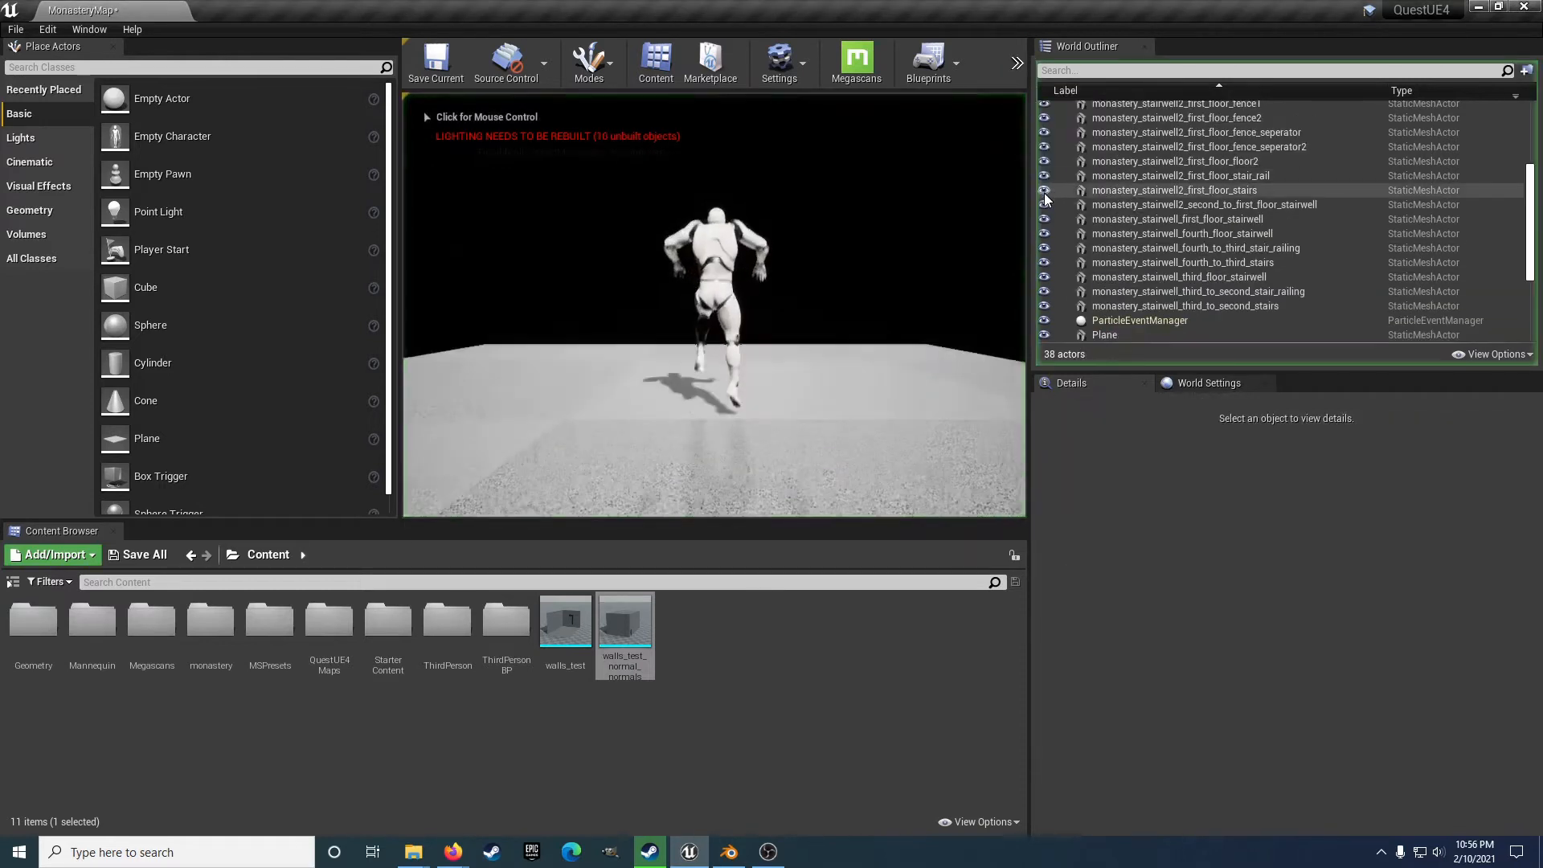
left_click(826, 279)
key("w")
key("d")
key("s")
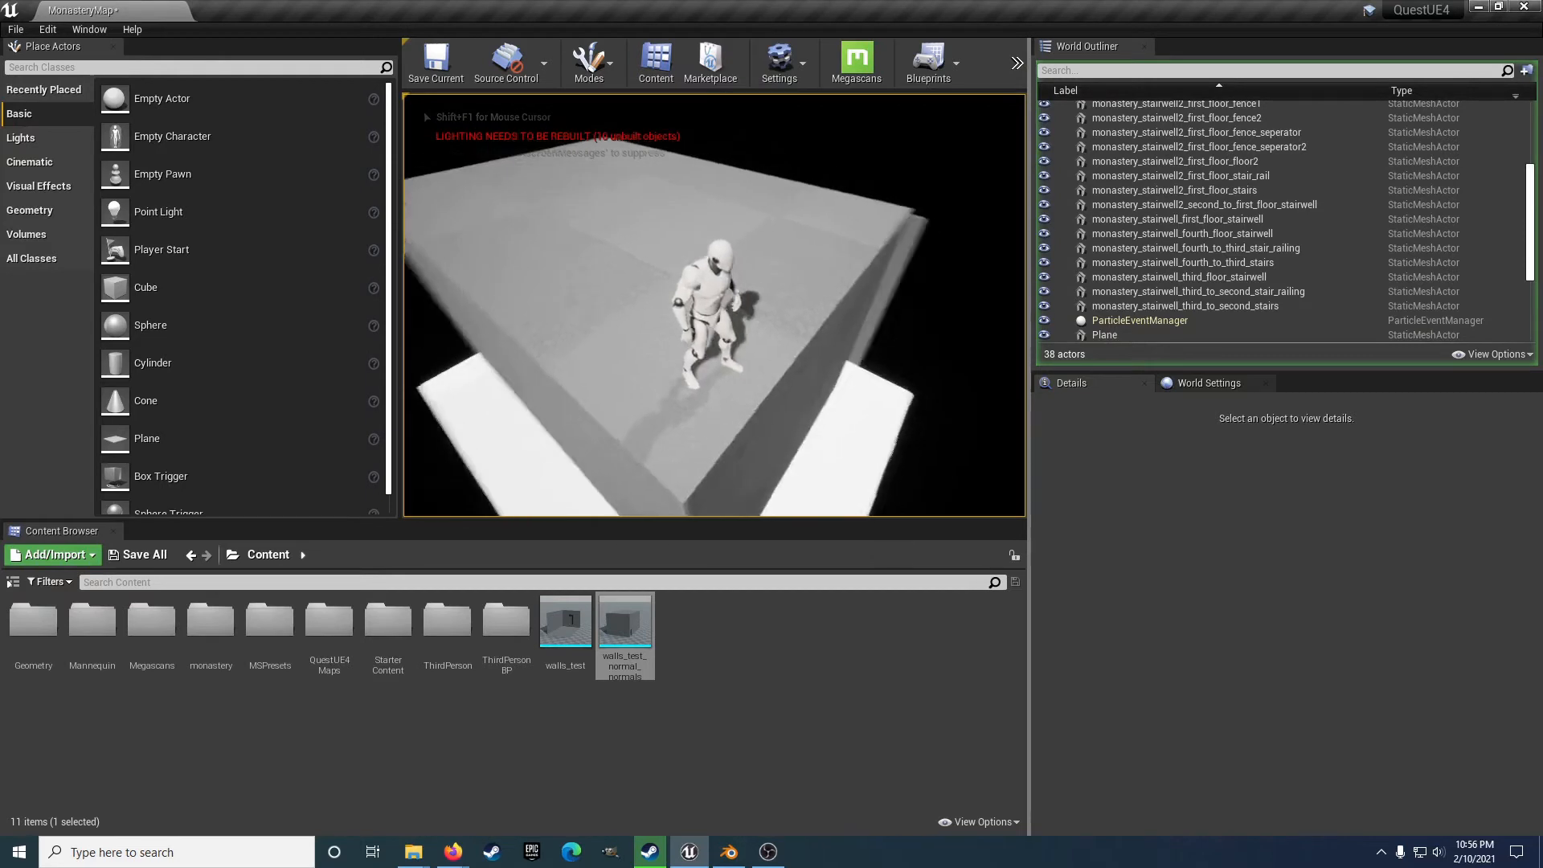
key("d")
key("space")
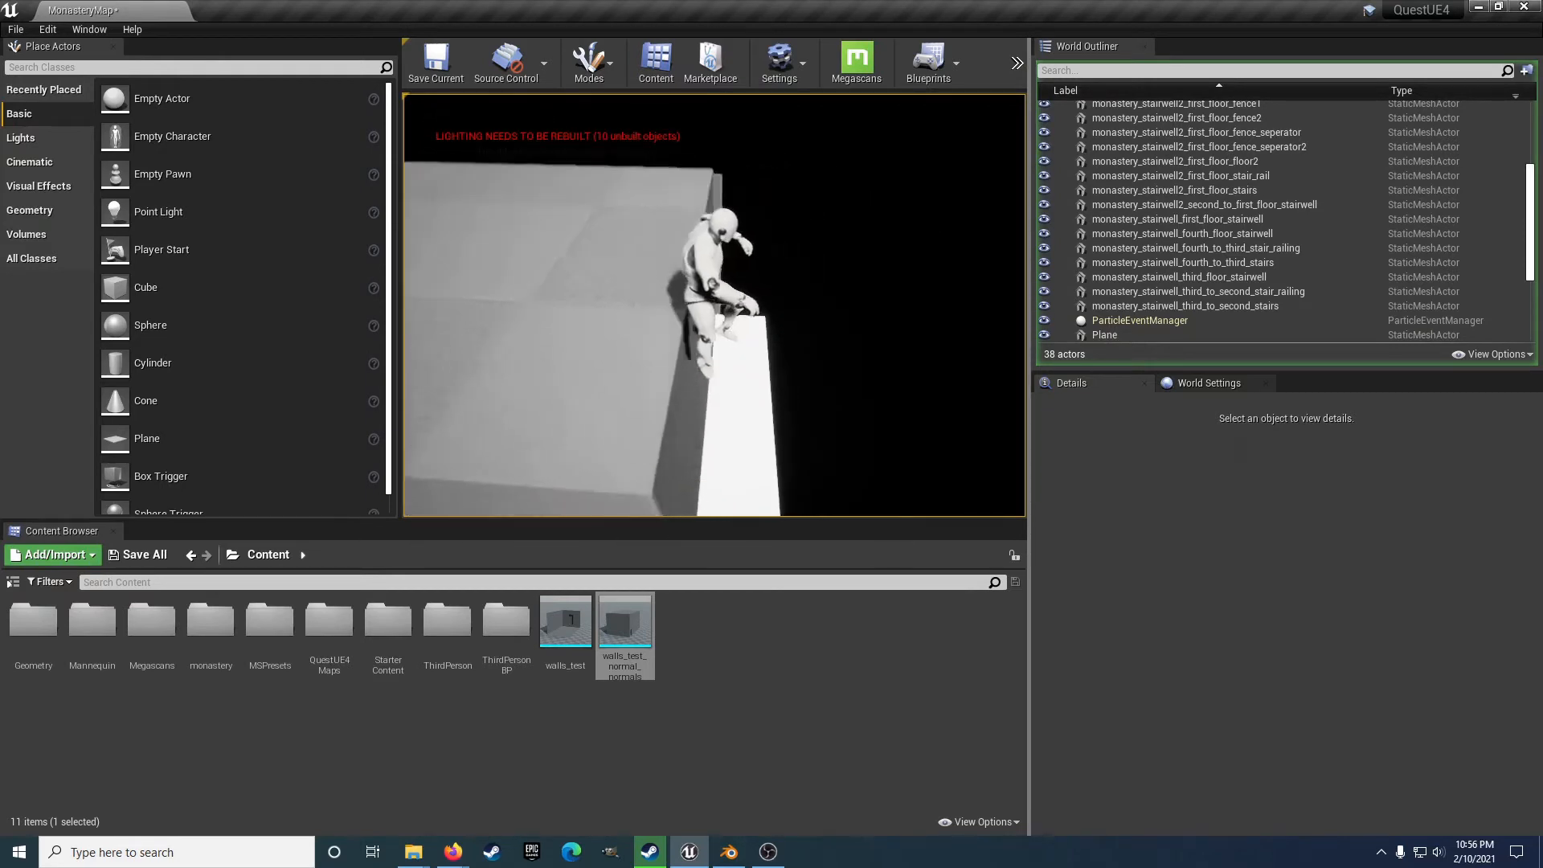
Steer the character down beside the building and through the arched doorway to the inside.
key("a")
key("w")
key("w")
key("w")
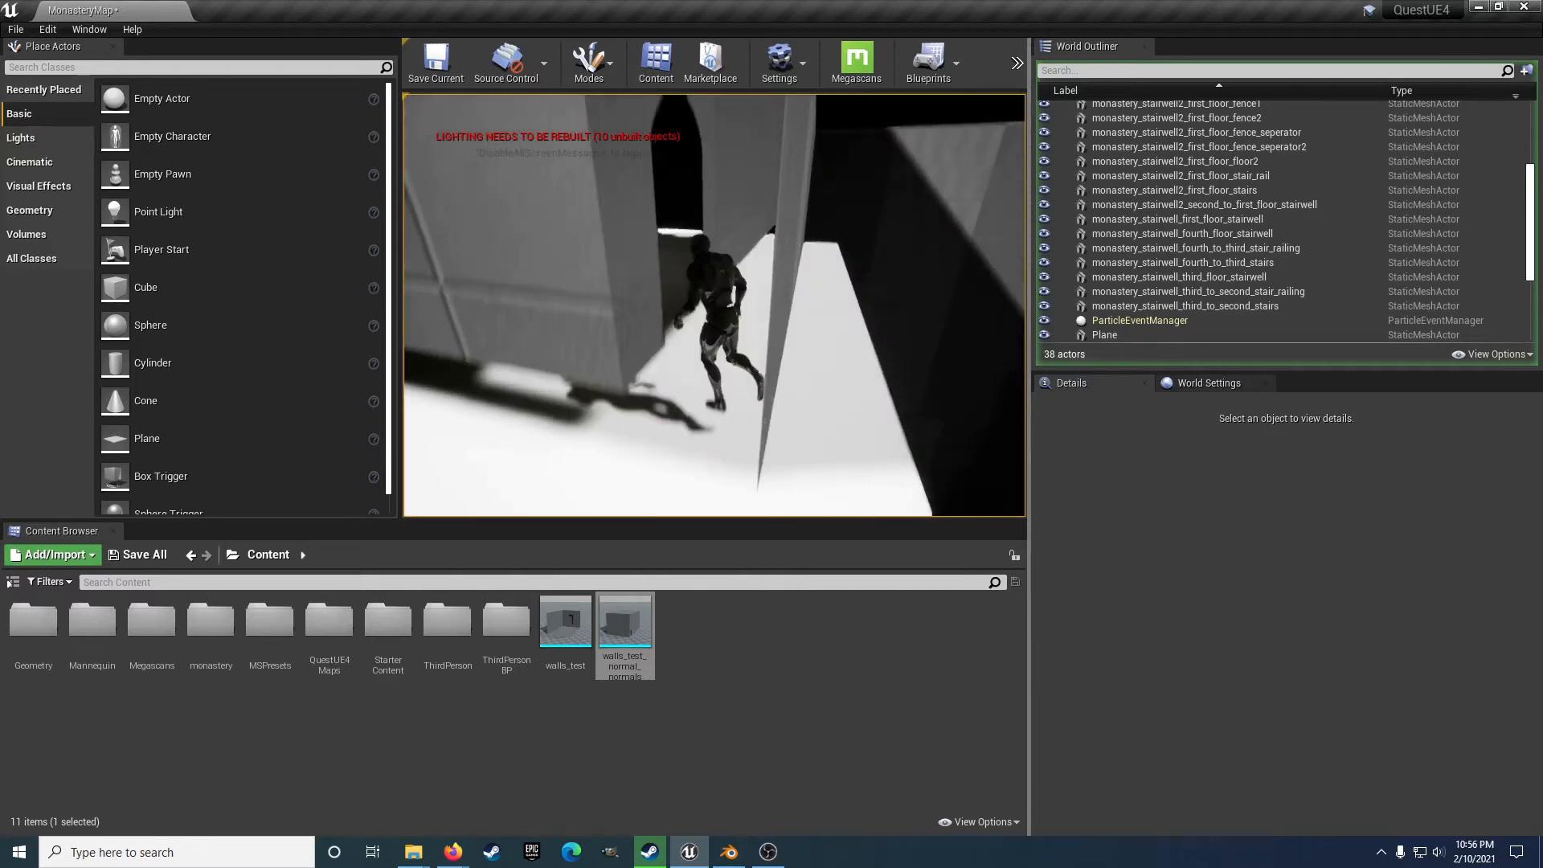
key("w")
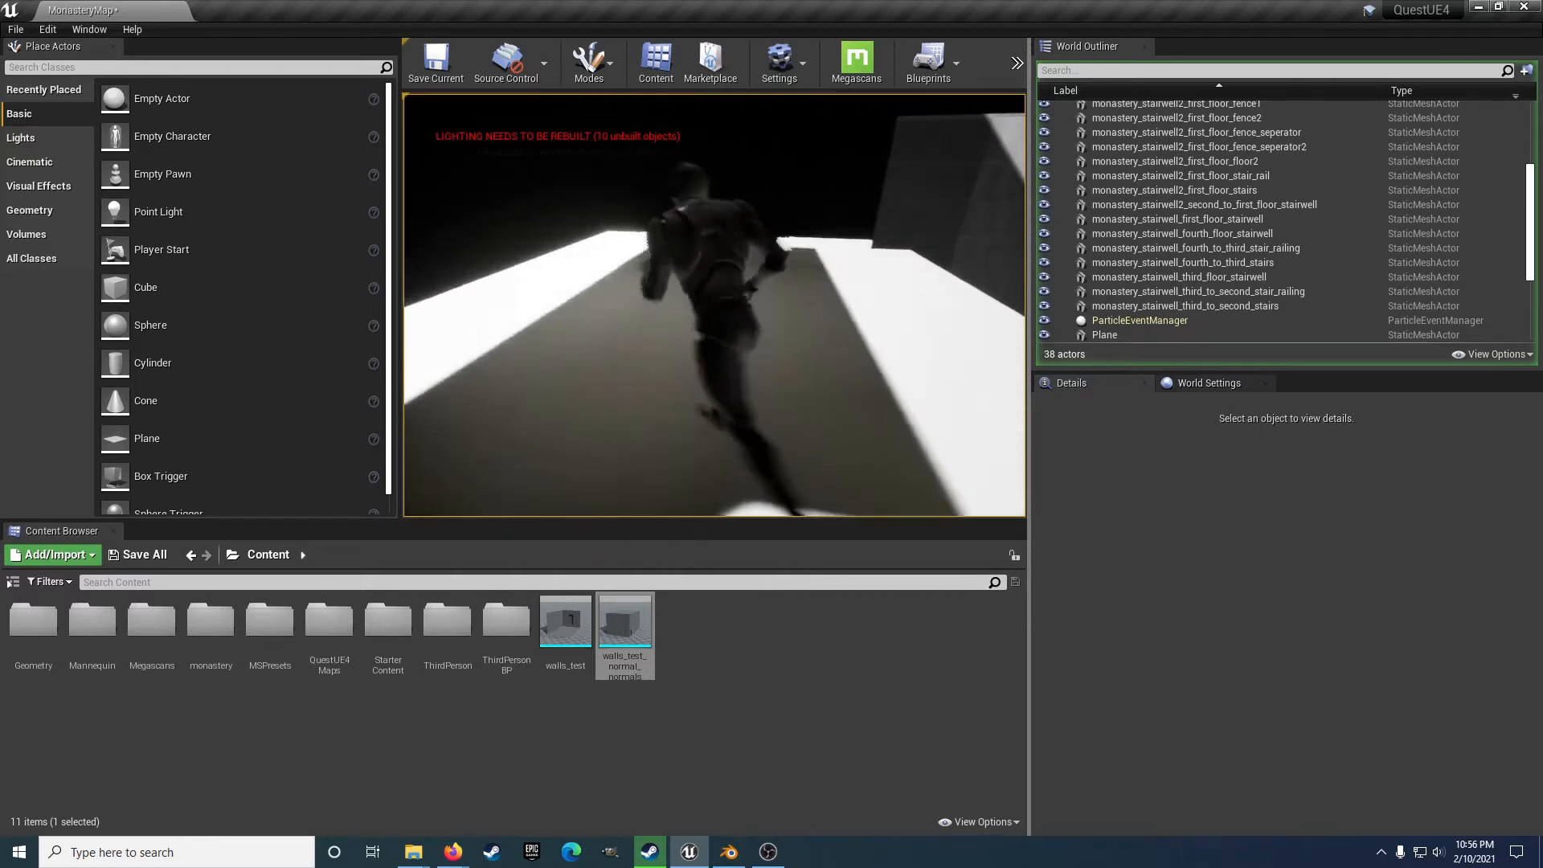
Run the character around the building's interior and against its walls to test whether they block from inside.
key("w")
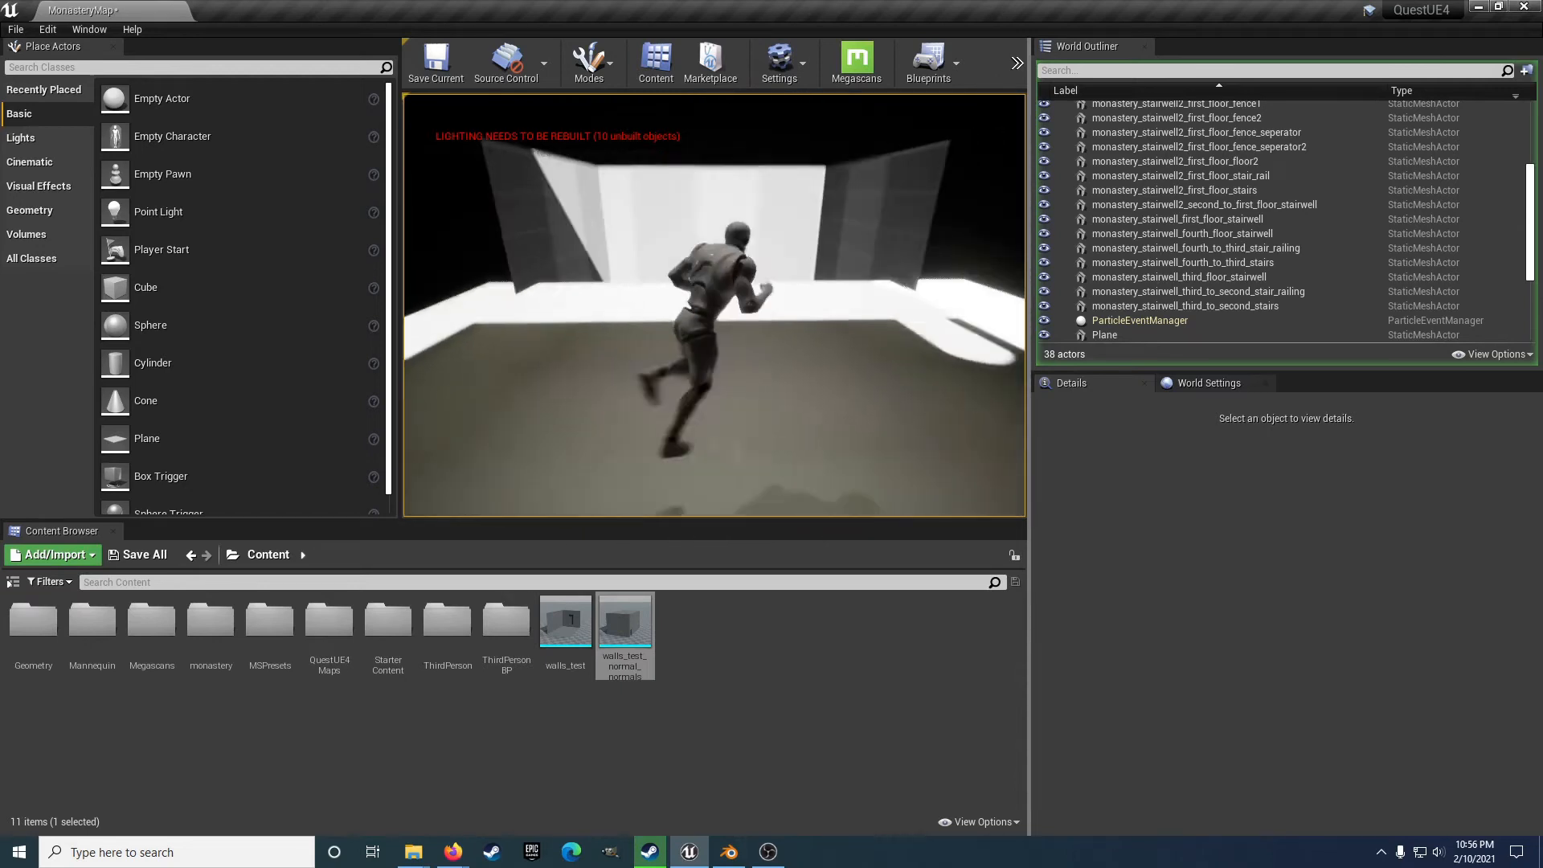
key("w")
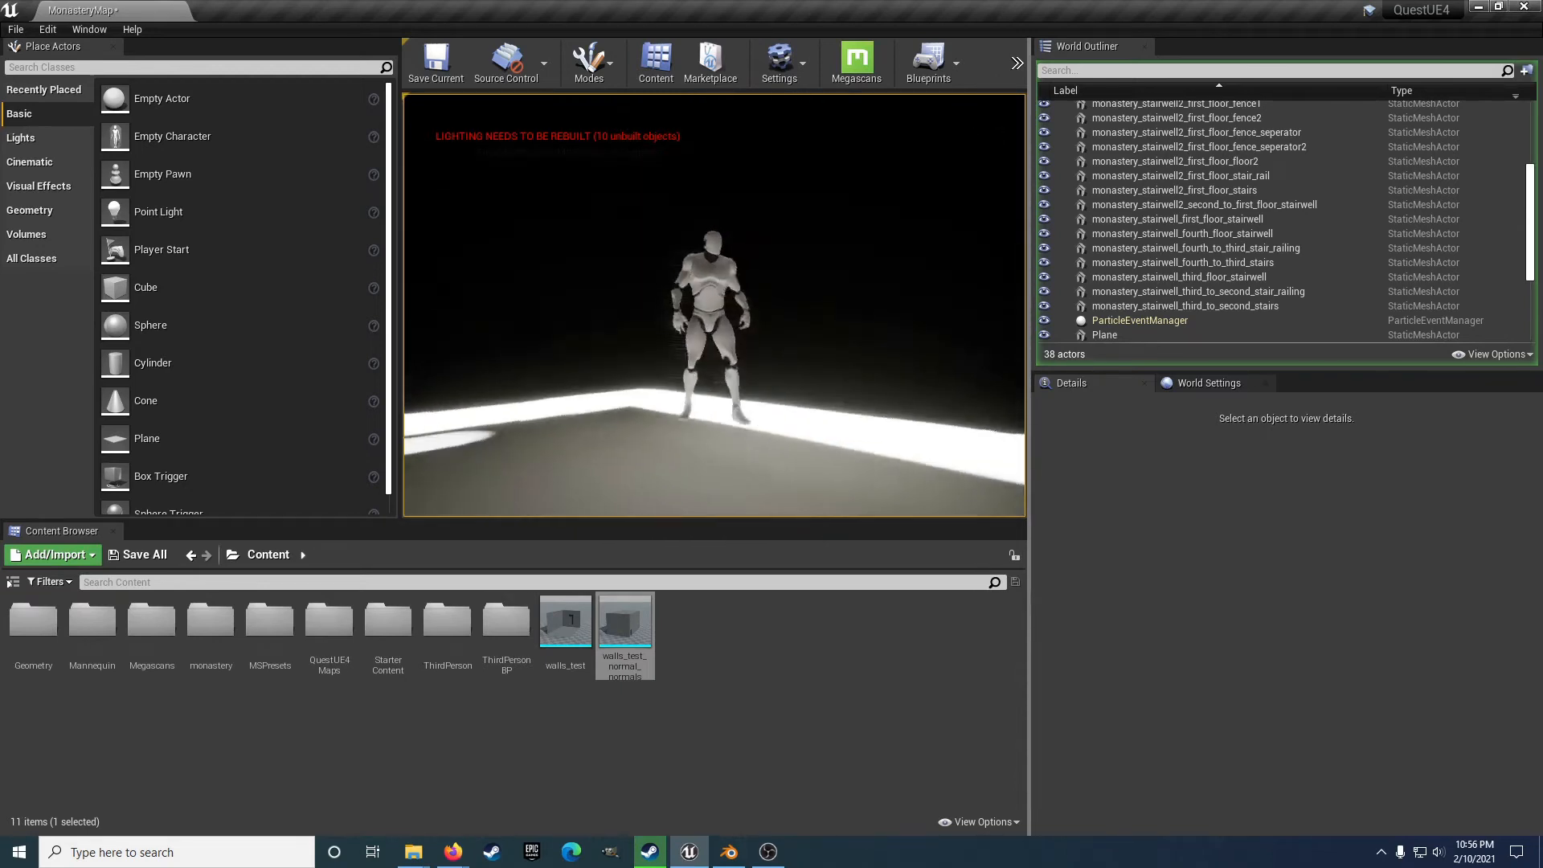
key("w")
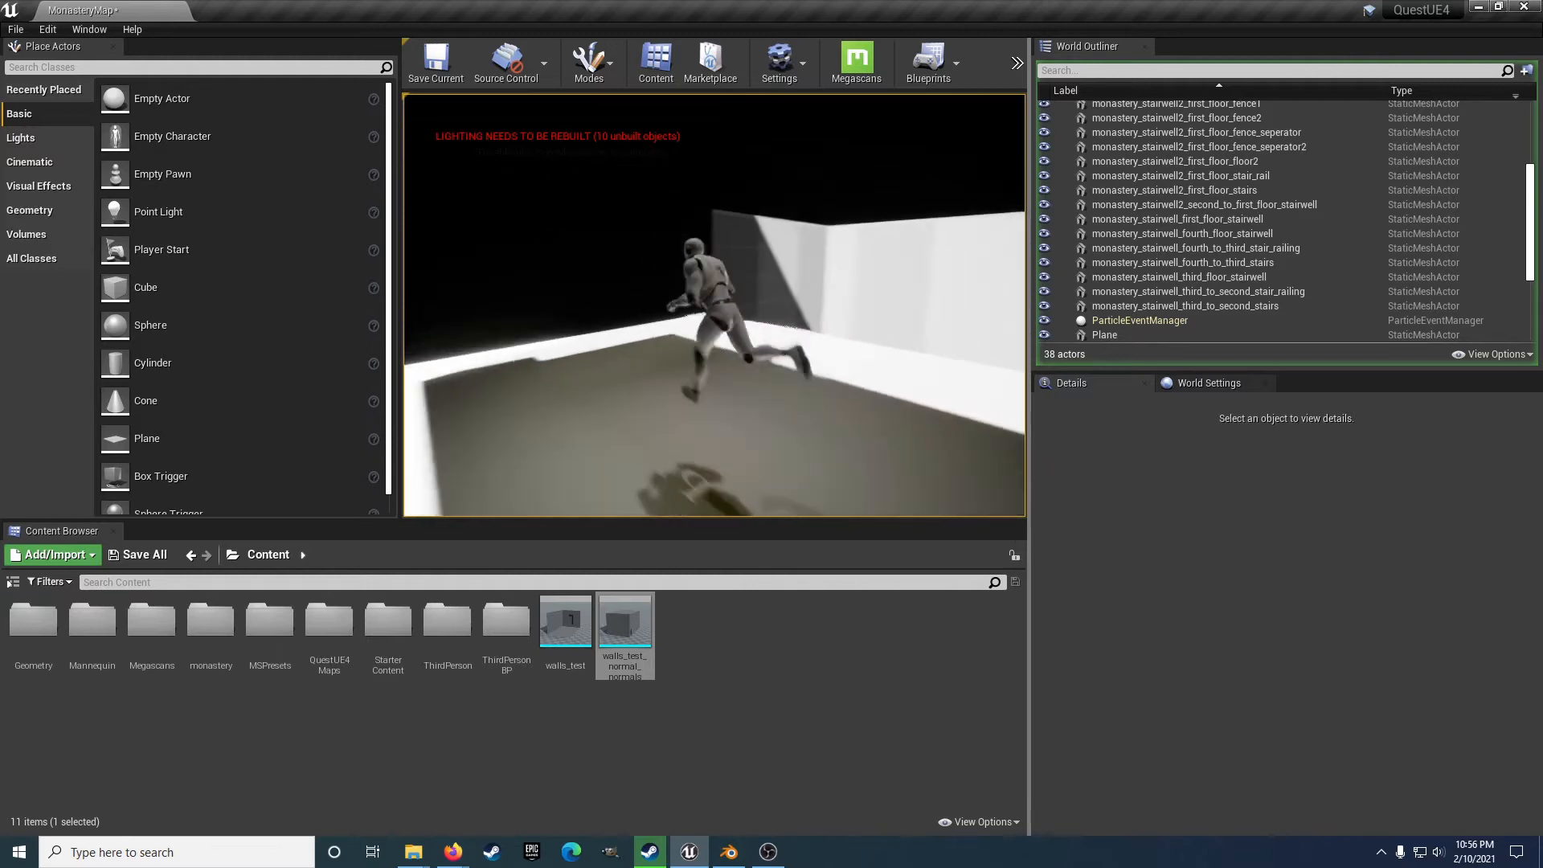
key("w")
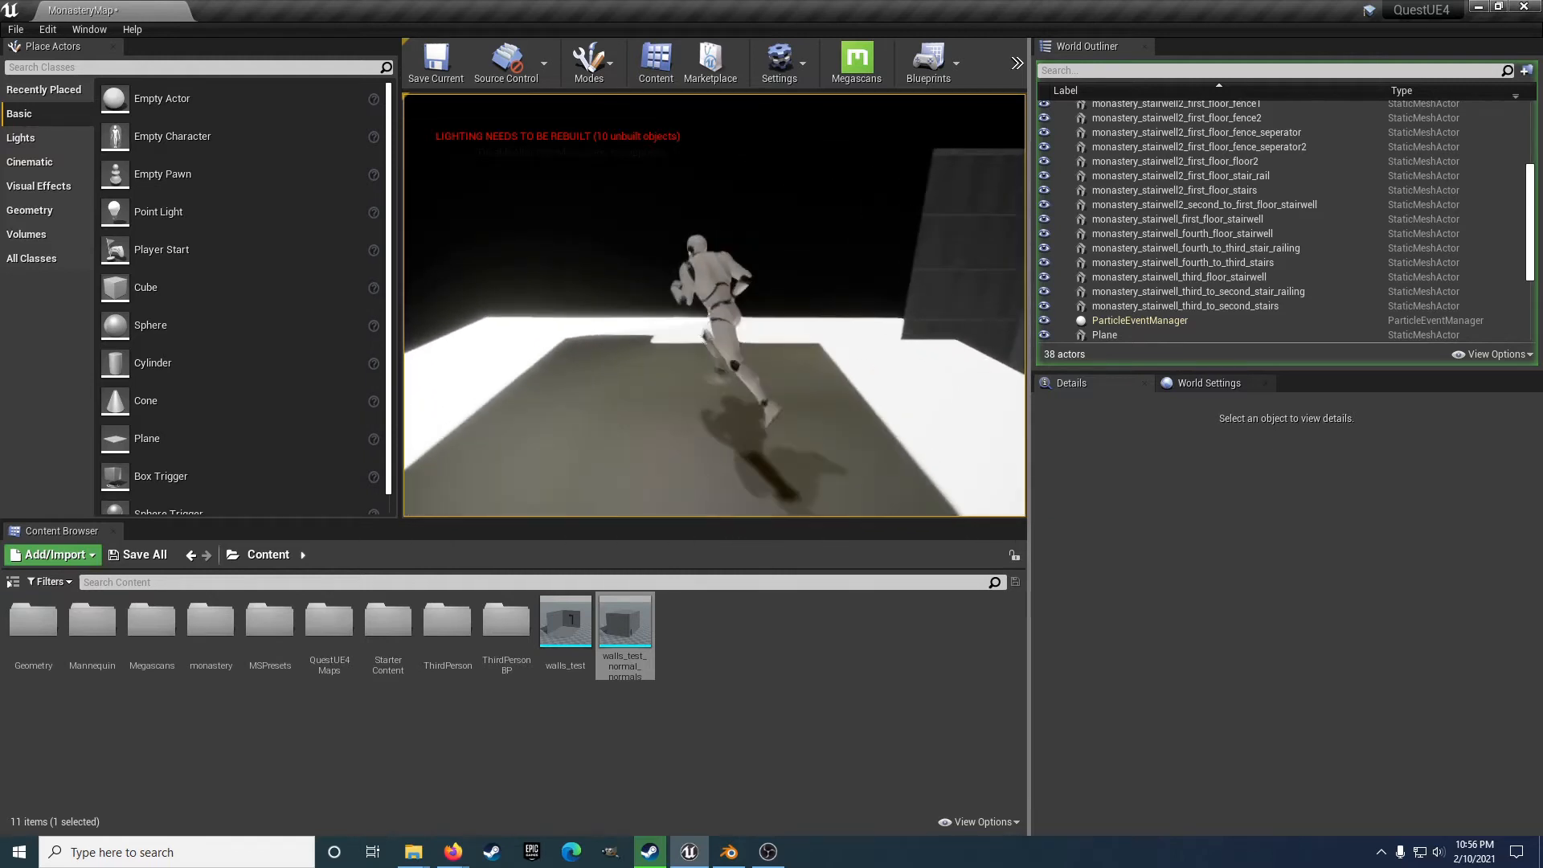
key("w")
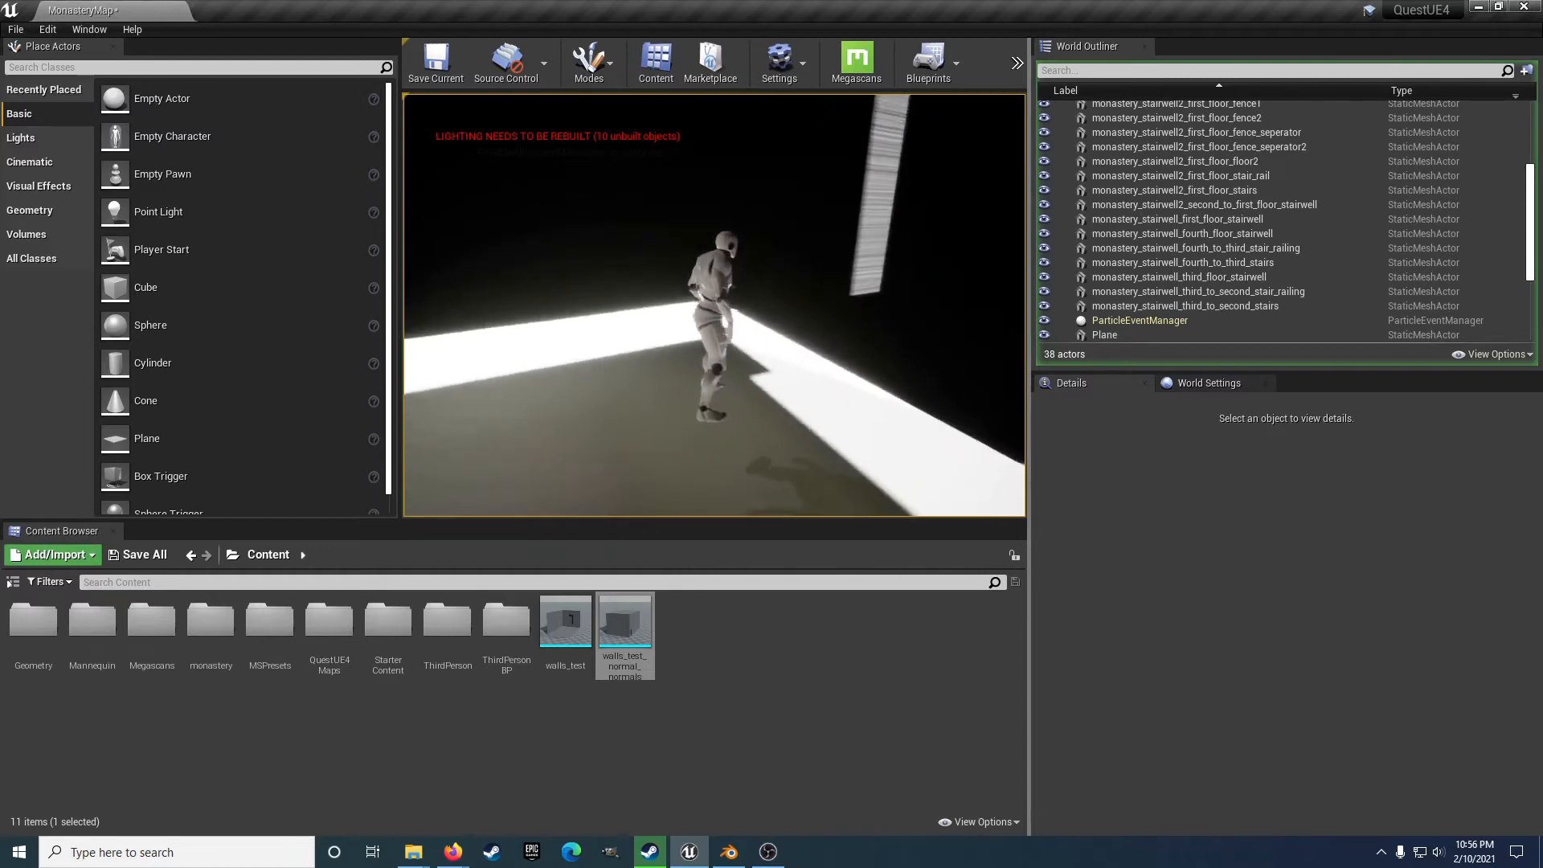
key("a")
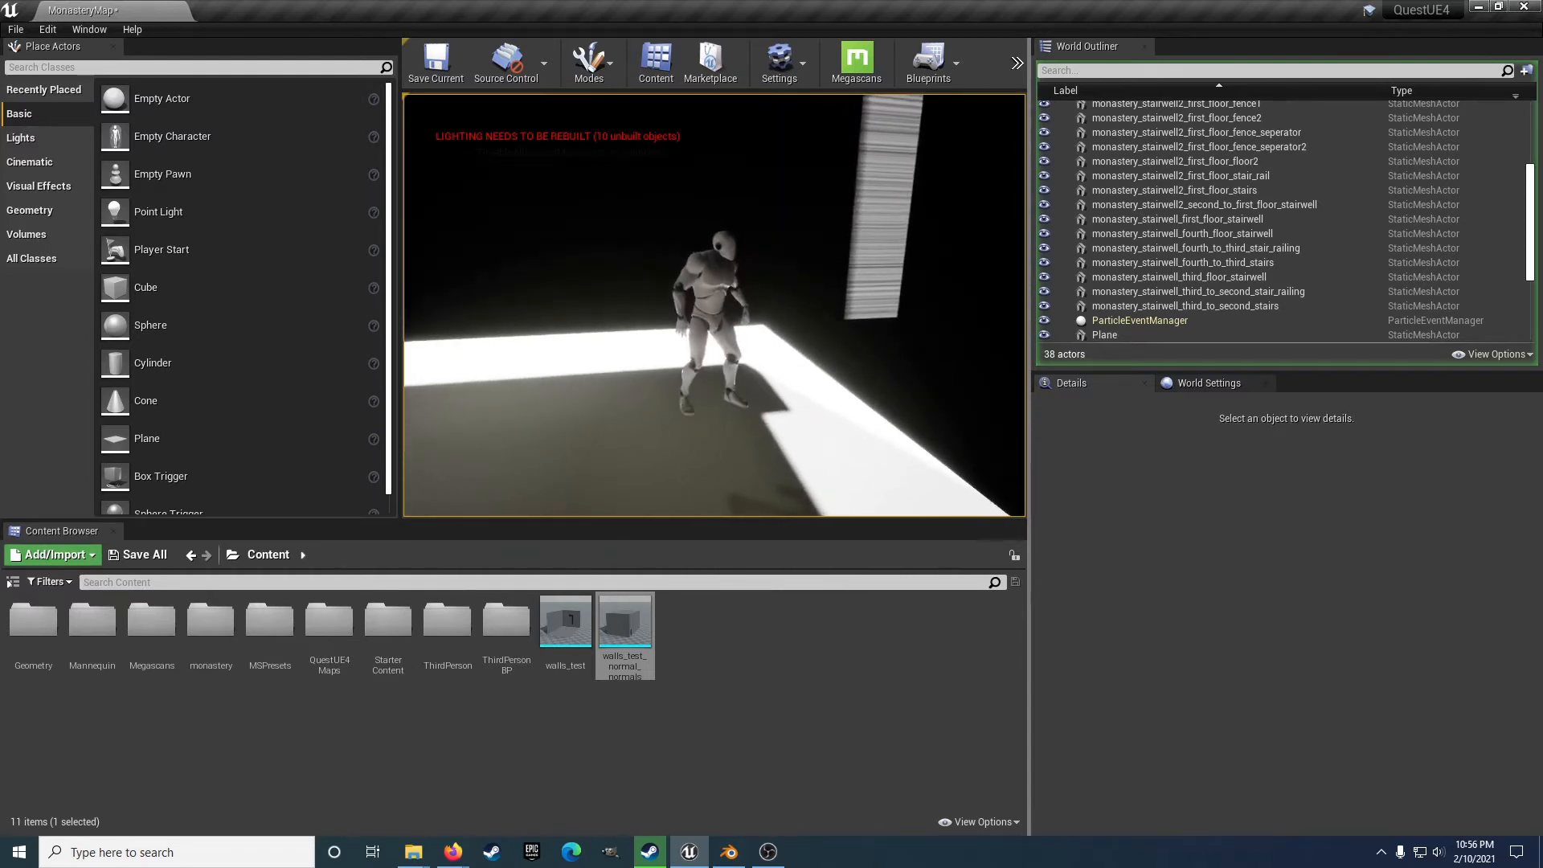
key("w")
key("w")
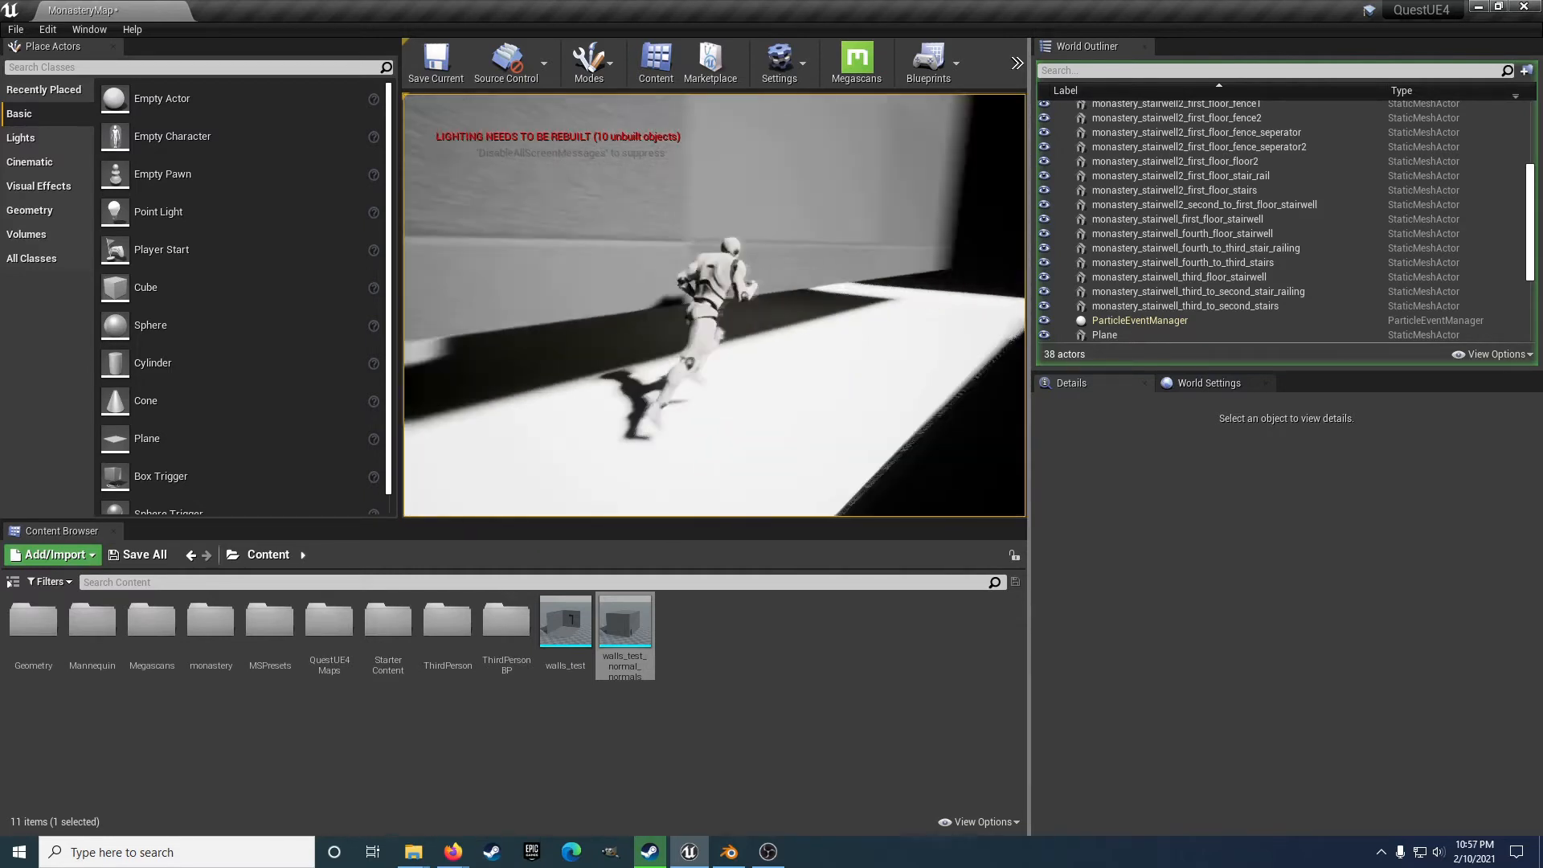
Run and jump the character against the building's wall beside the floor plane, and end the play session.
key("space")
key("w")
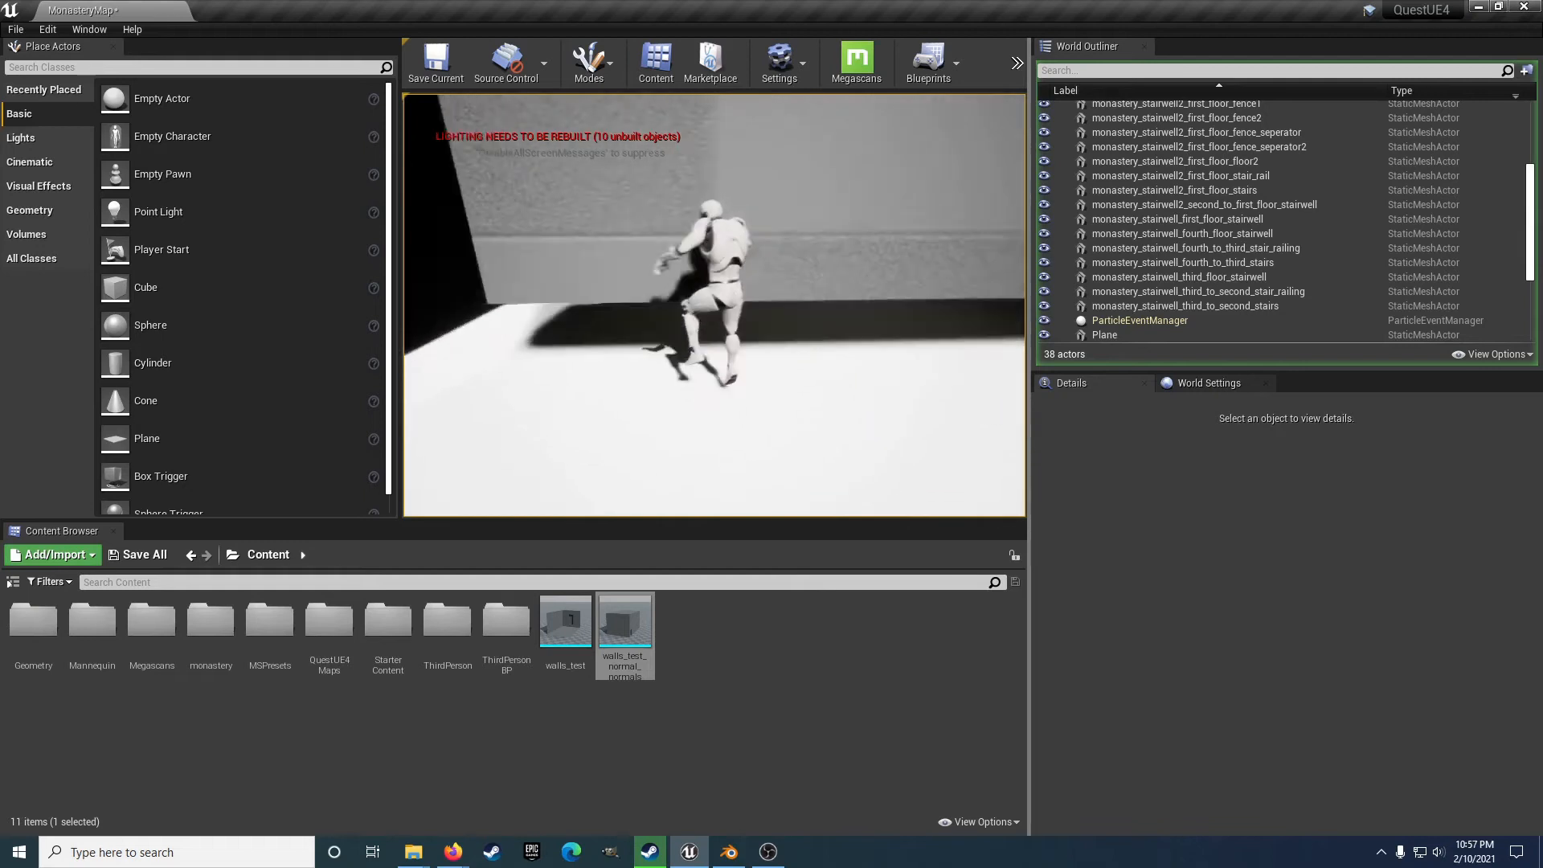
key("w")
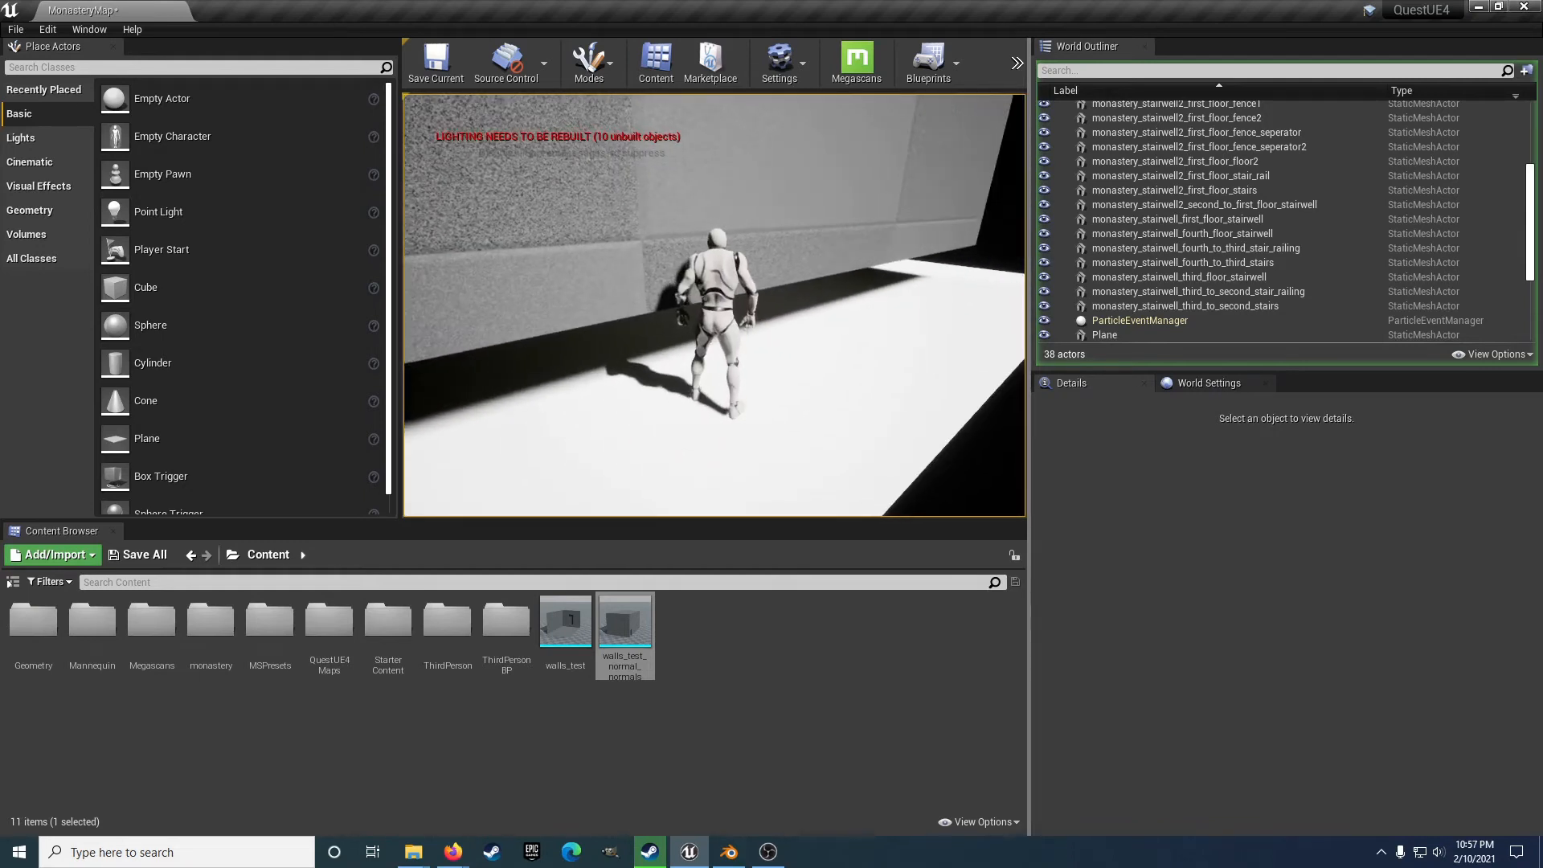
key("Escape")
key("f")
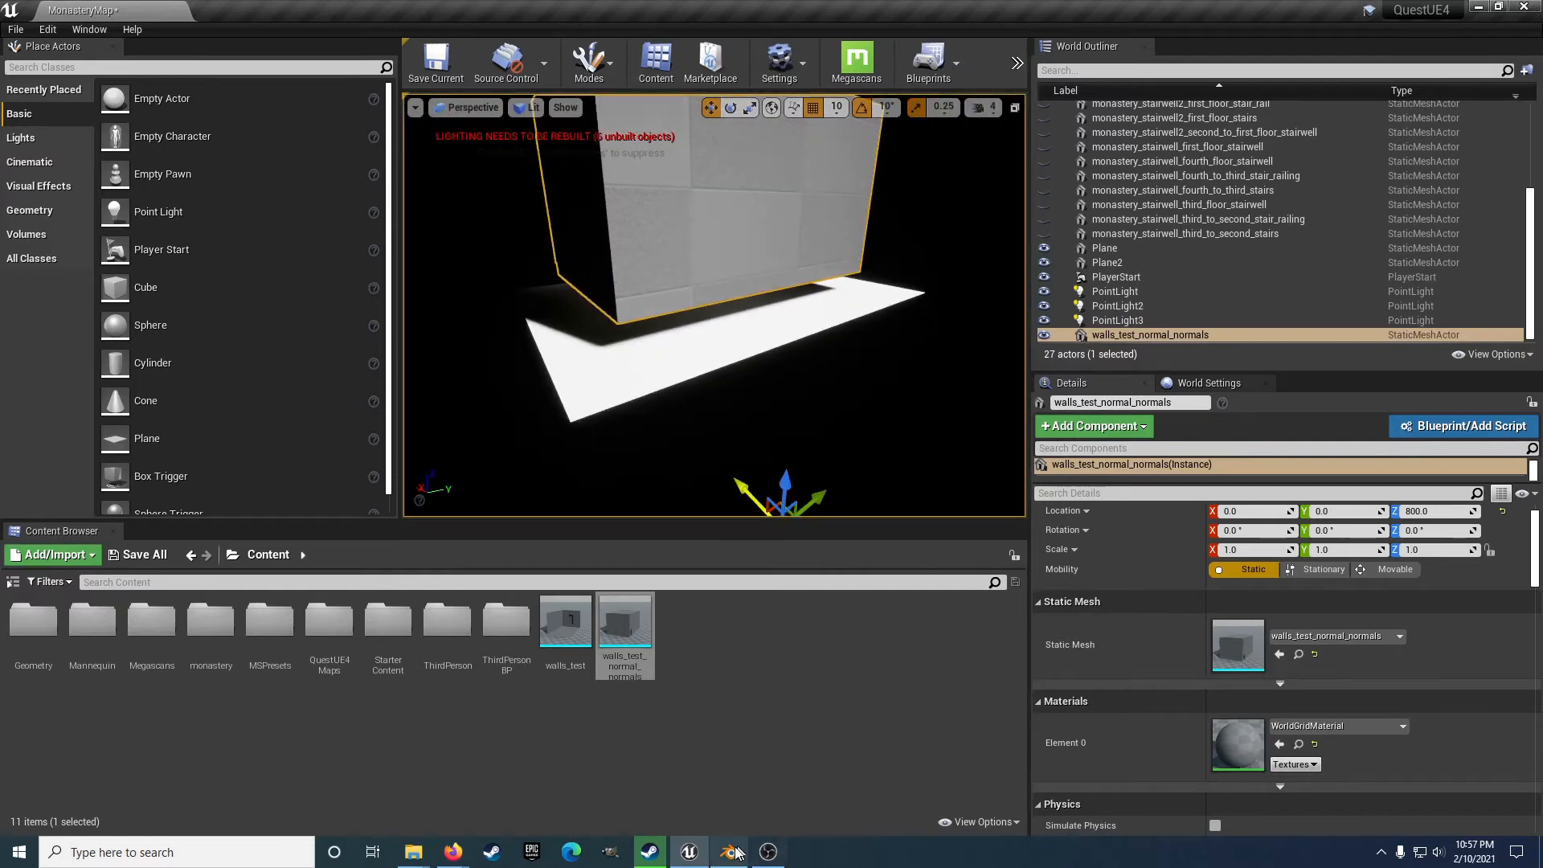
Switch to Blender, edit the monastery_fourth_floor_walls2 mesh and check the face normals setting in the viewport overlays.
mouse_move(728, 855)
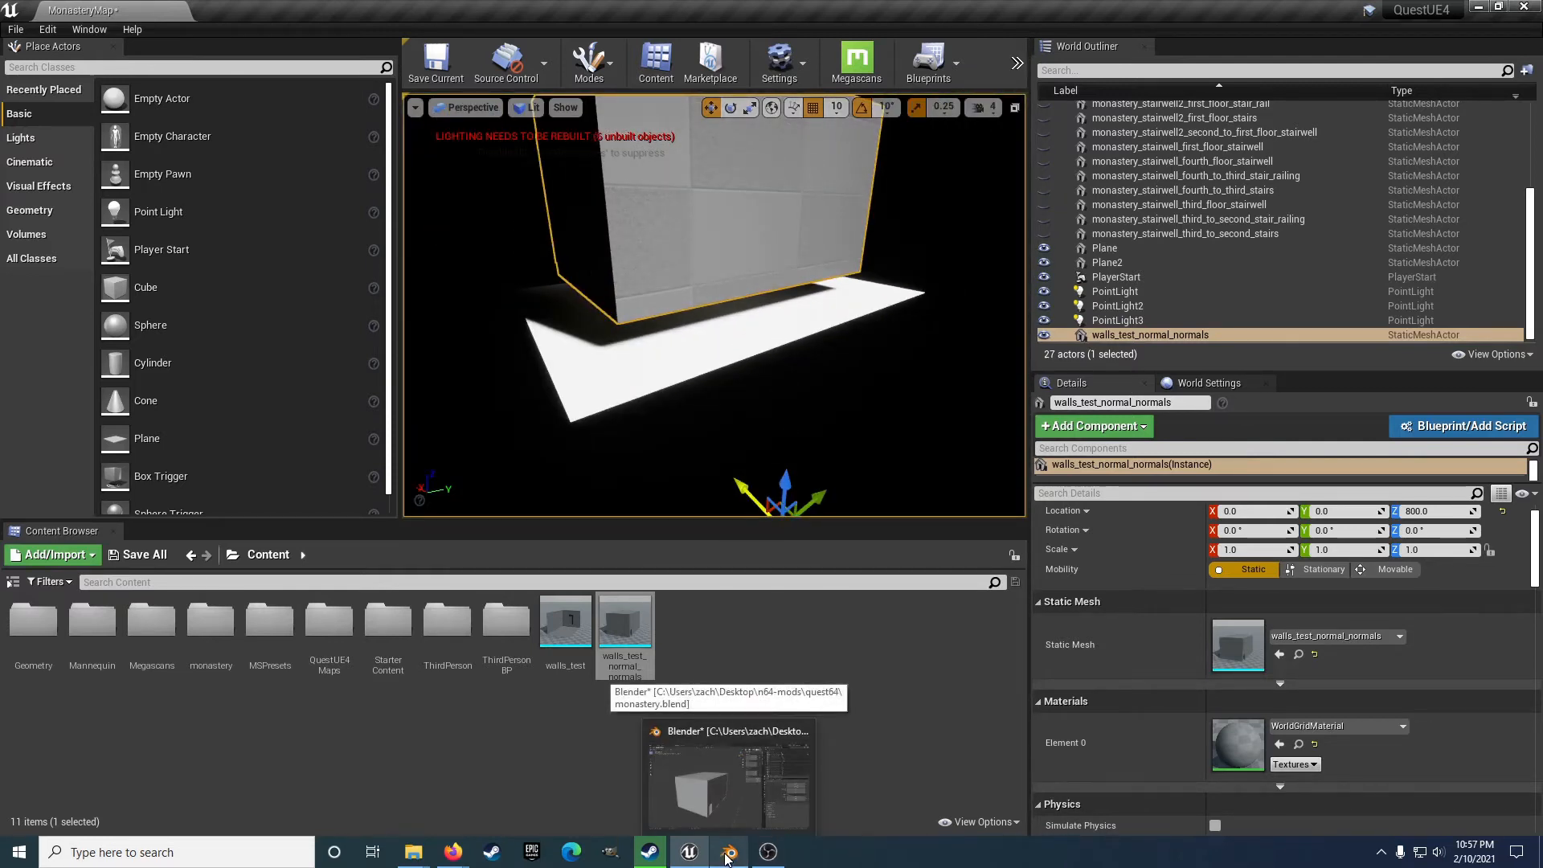
left_click(728, 853)
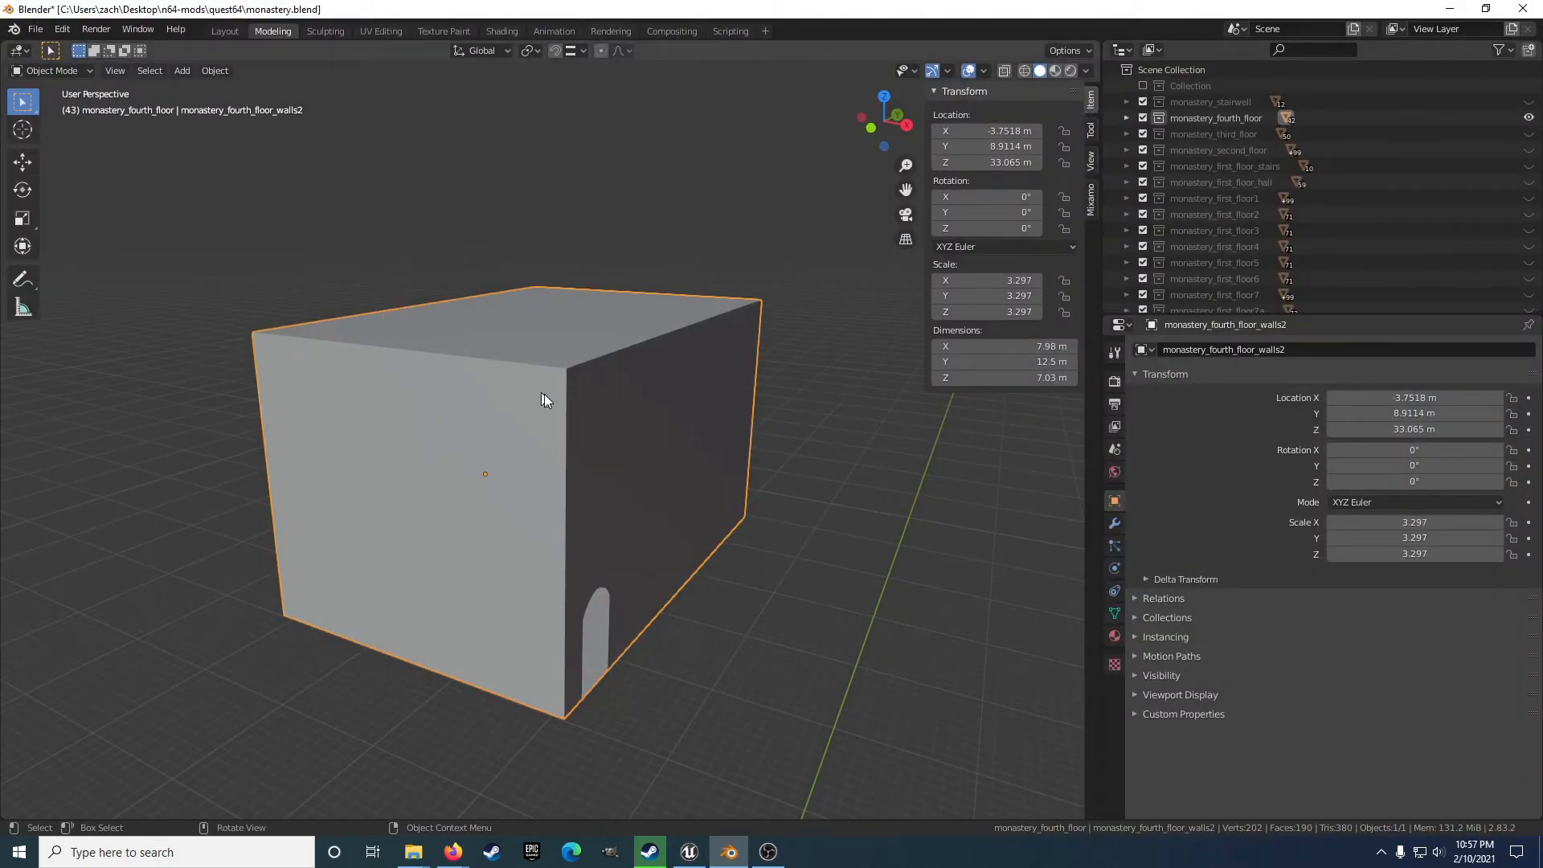
key("Tab")
key("grave")
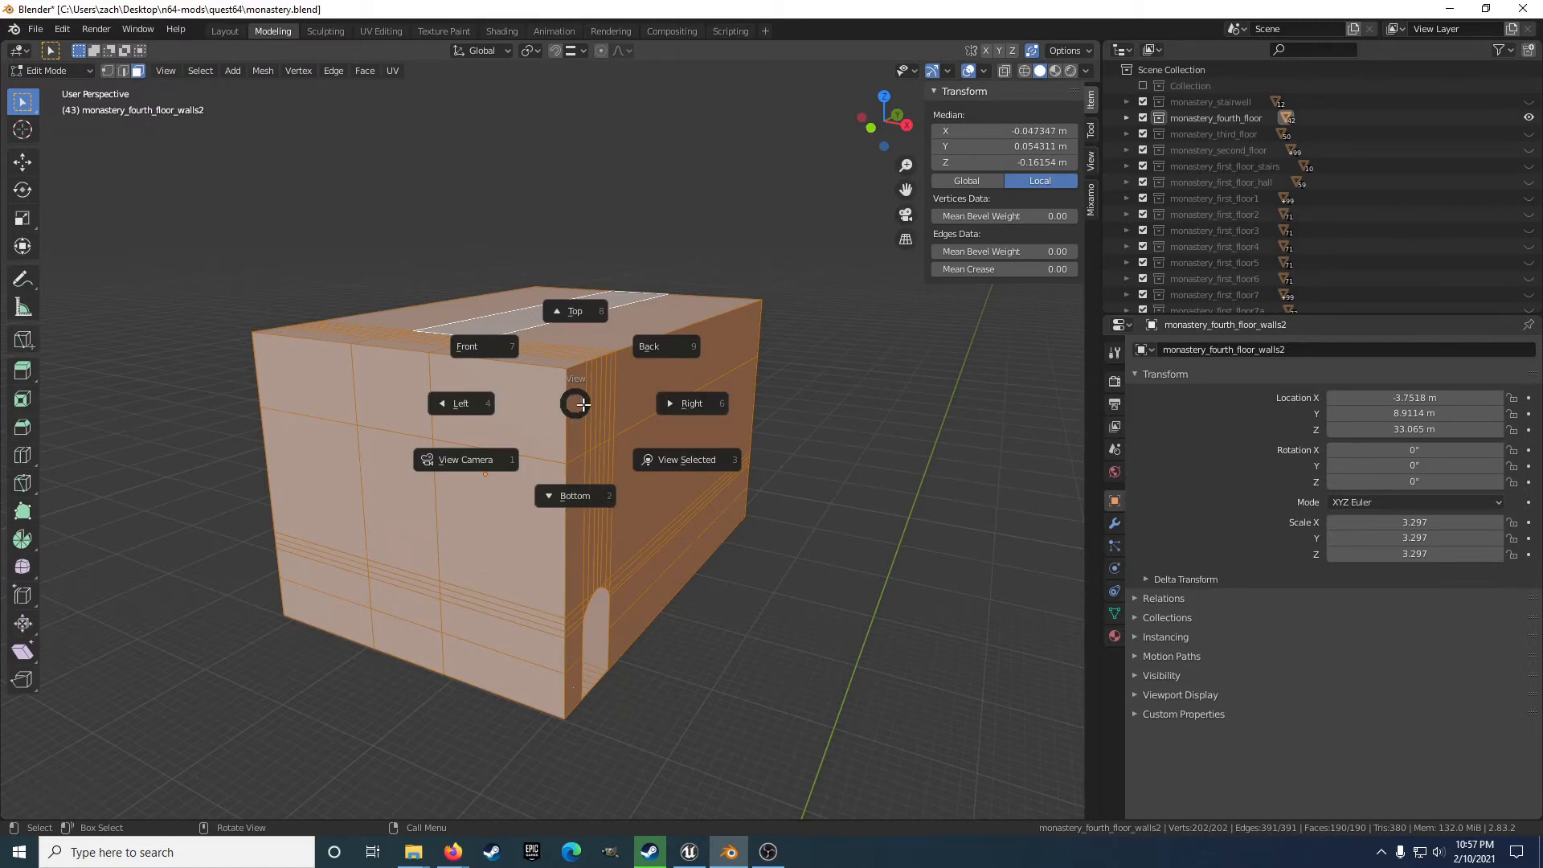
left_click(582, 404)
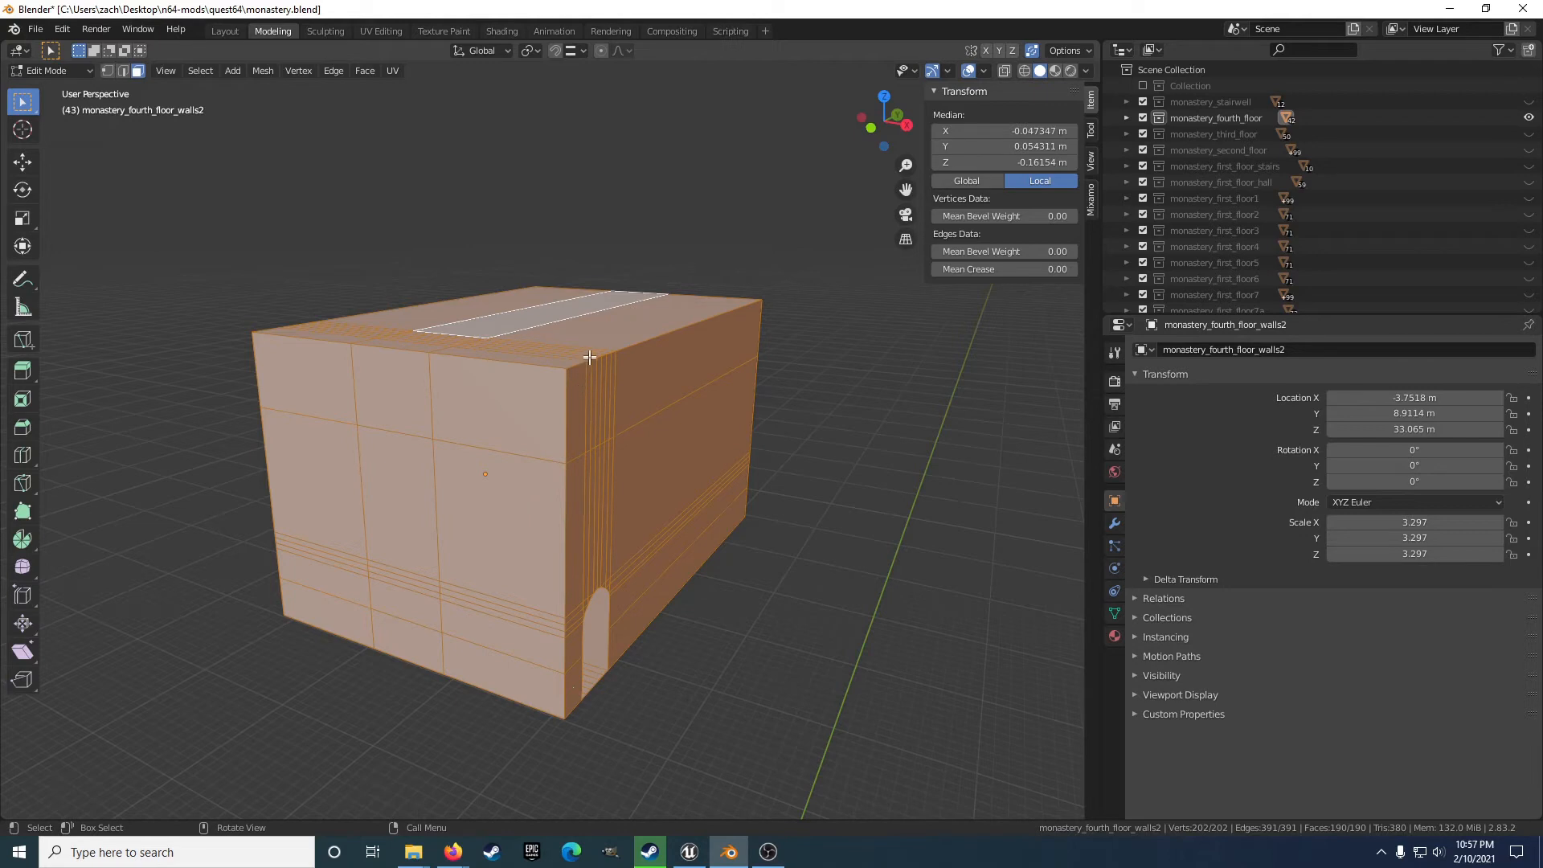
left_click(981, 71)
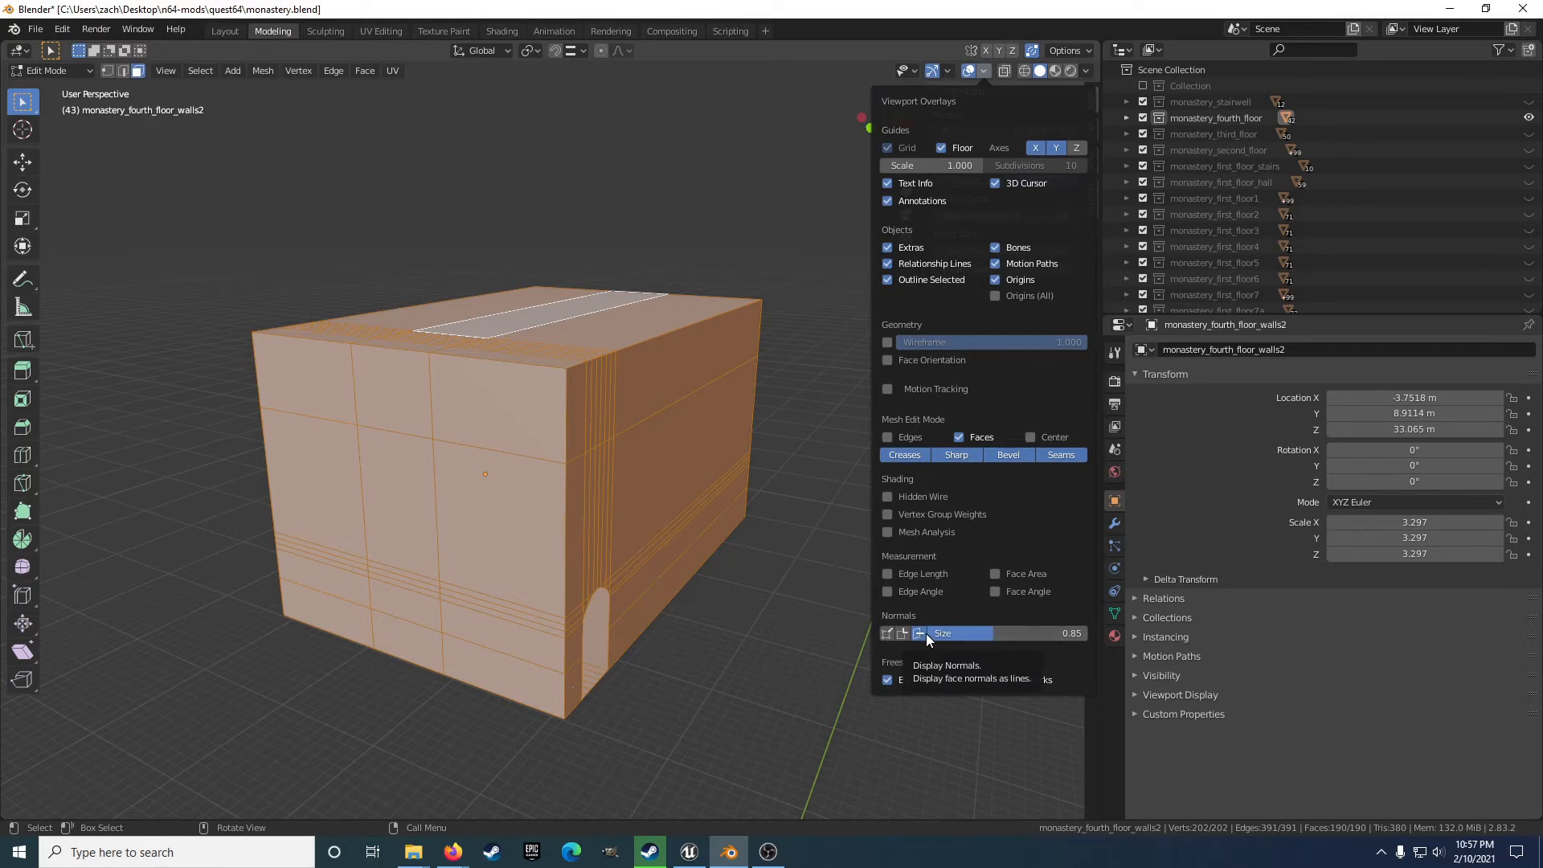
Flip the normals of all selected faces of the building mesh.
left_click(261, 70)
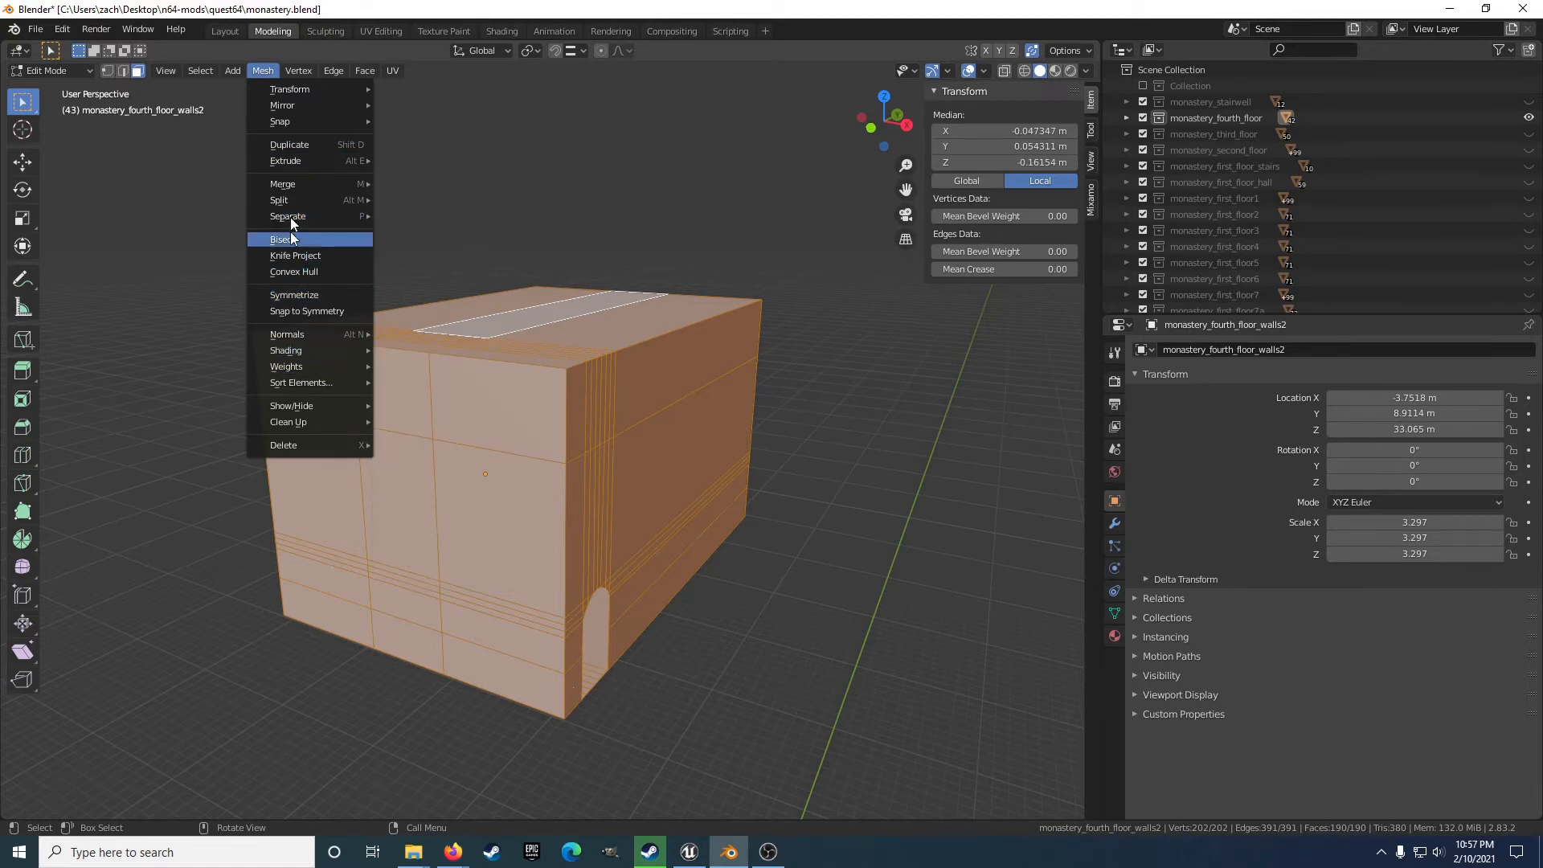
mouse_move(293, 332)
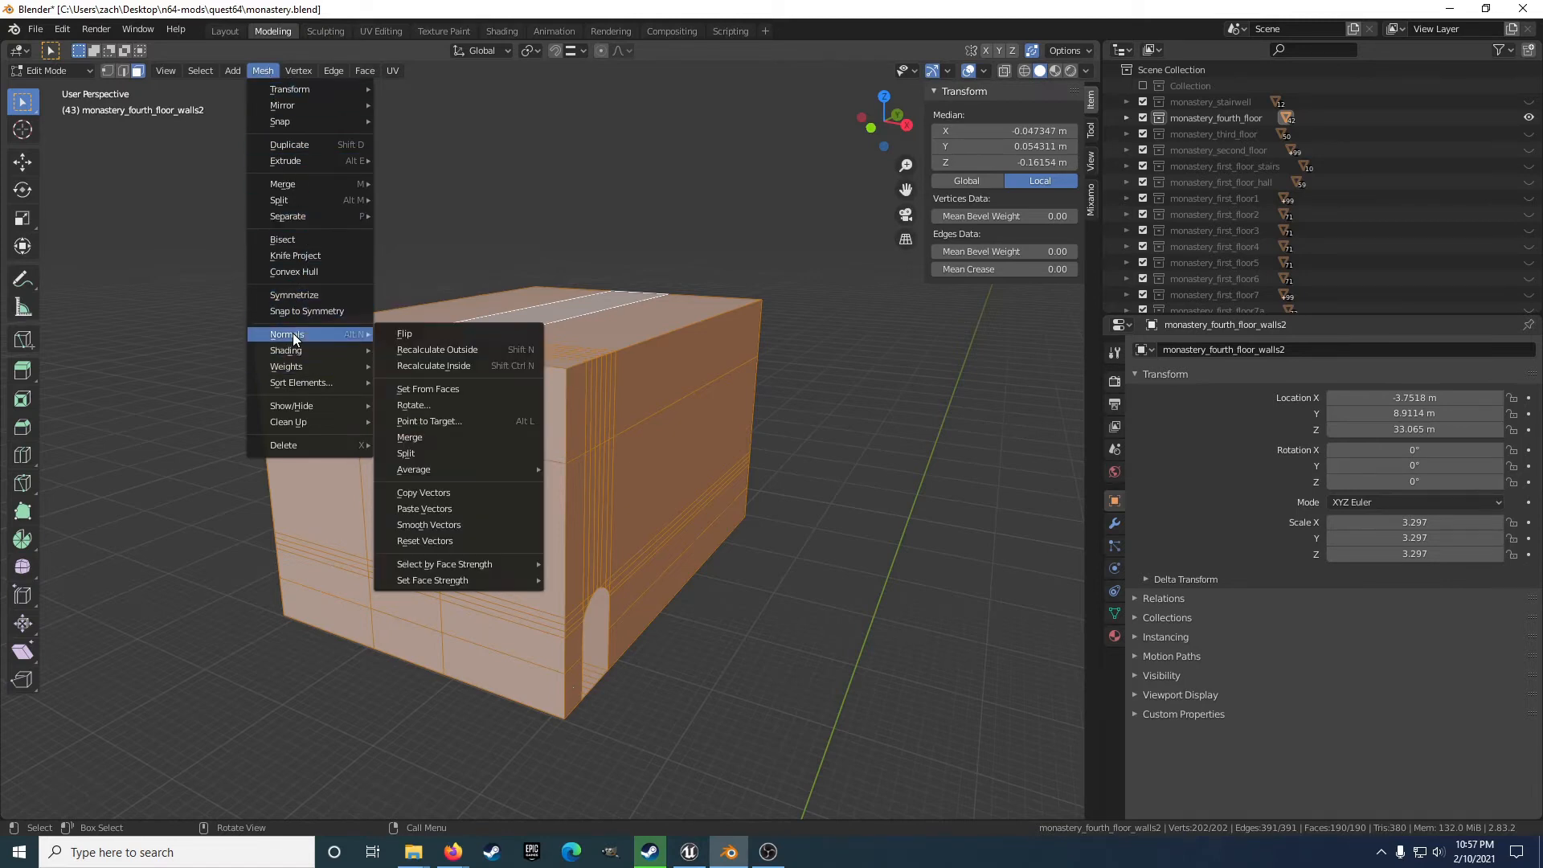
left_click(419, 332)
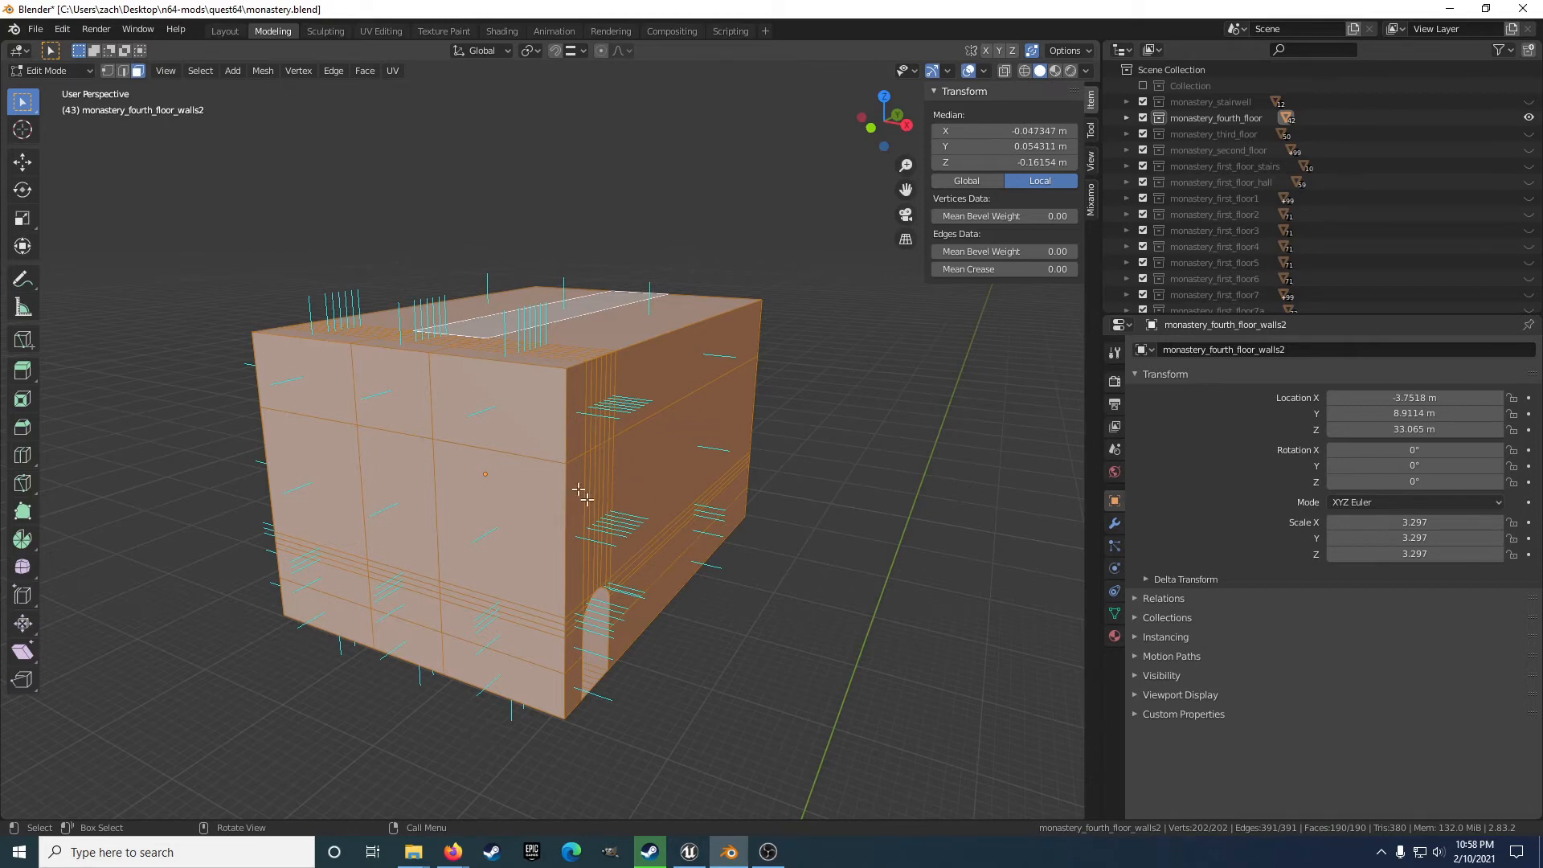
Flip the faces' normals back, examine their direction inside the room and return to Object Mode.
left_click(263, 70)
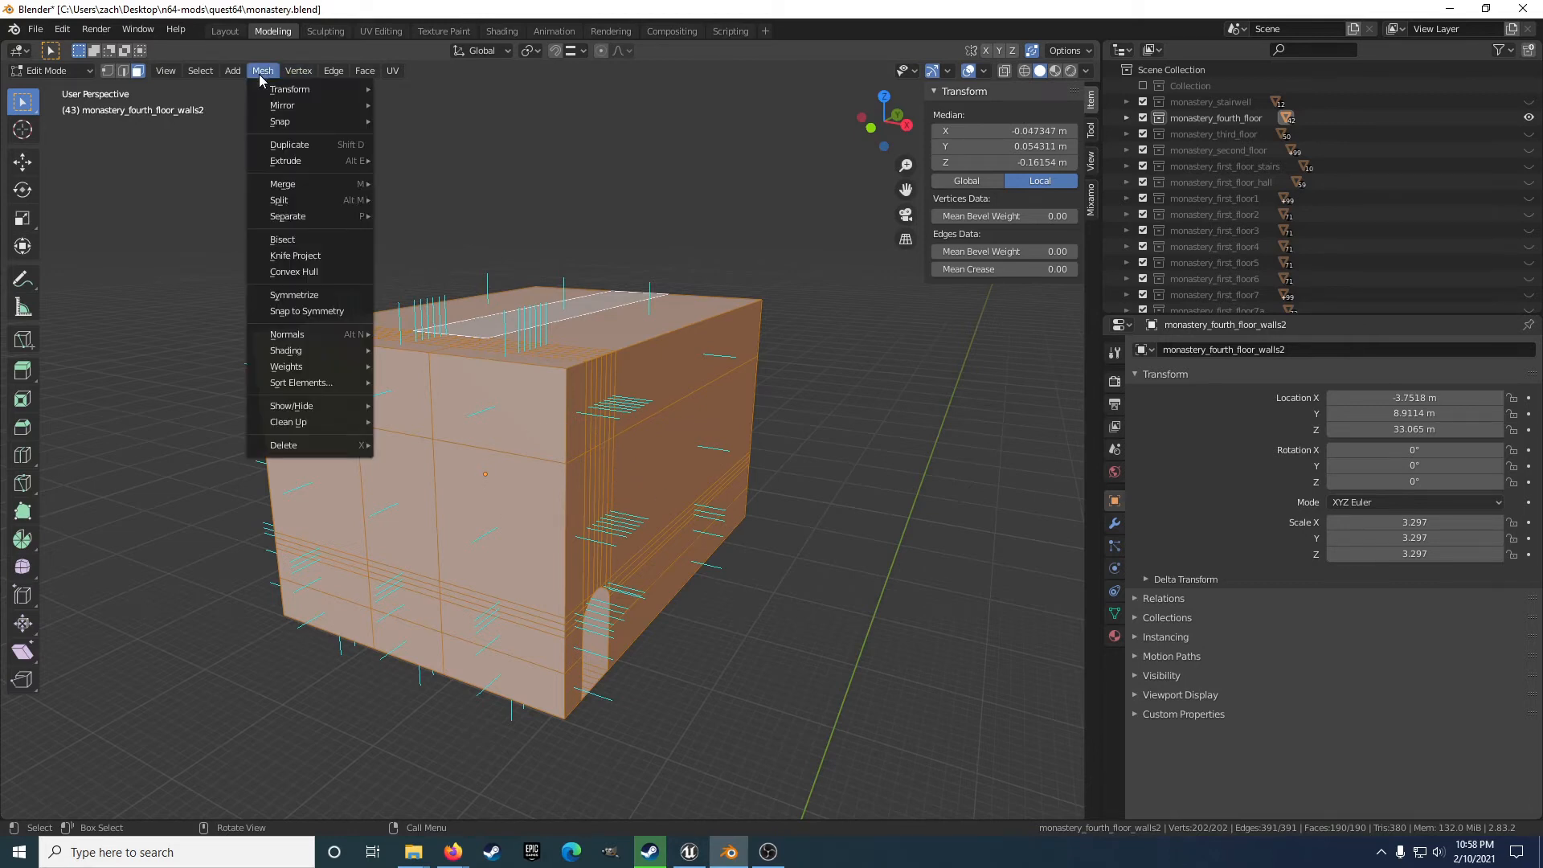
mouse_move(318, 334)
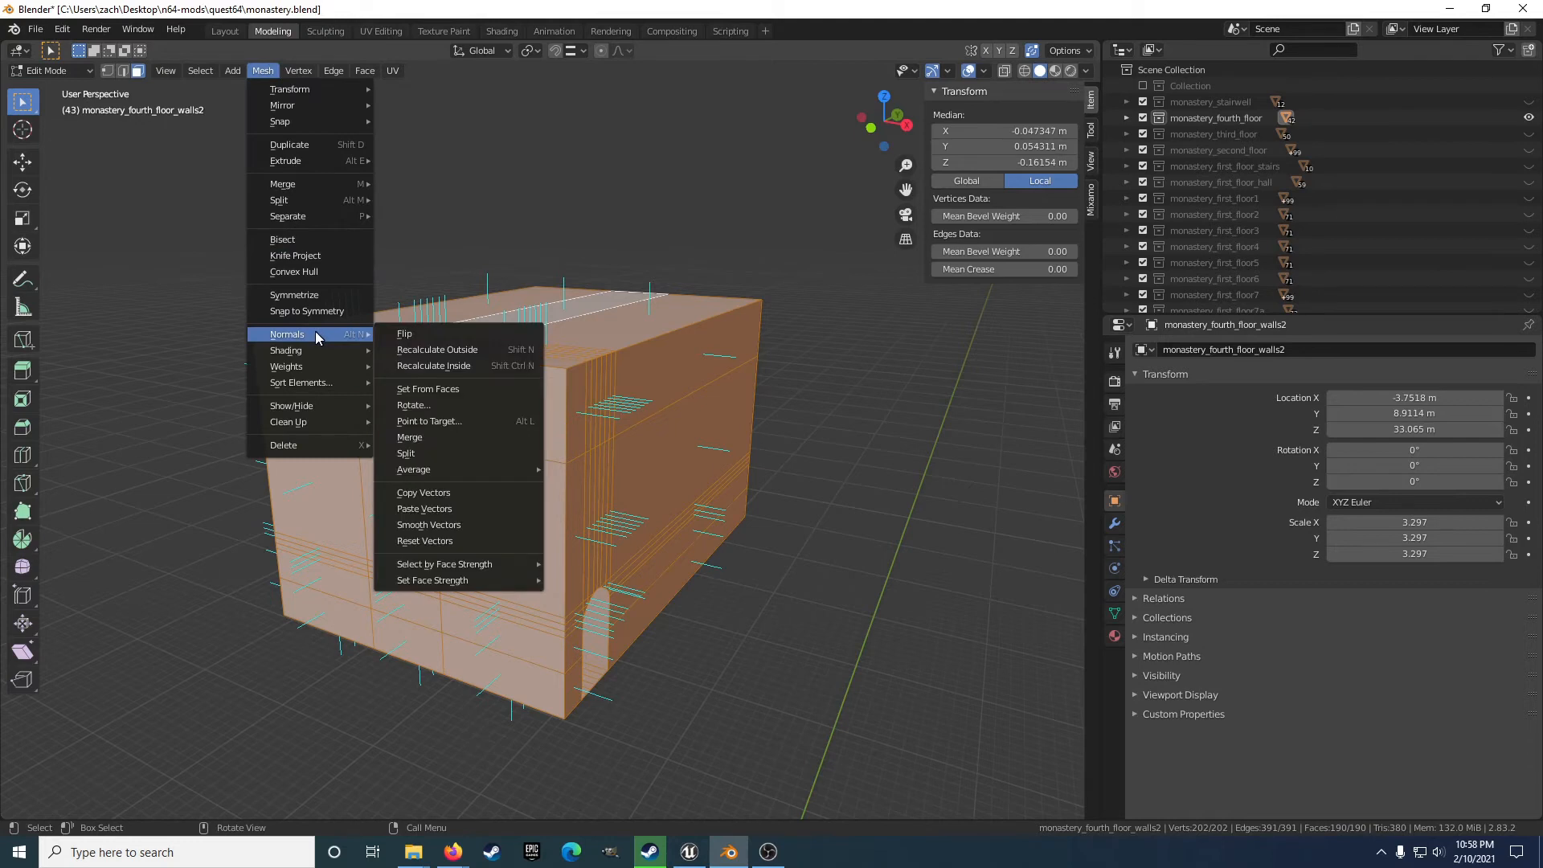
left_click(404, 332)
scroll(502, 455, "up", 8)
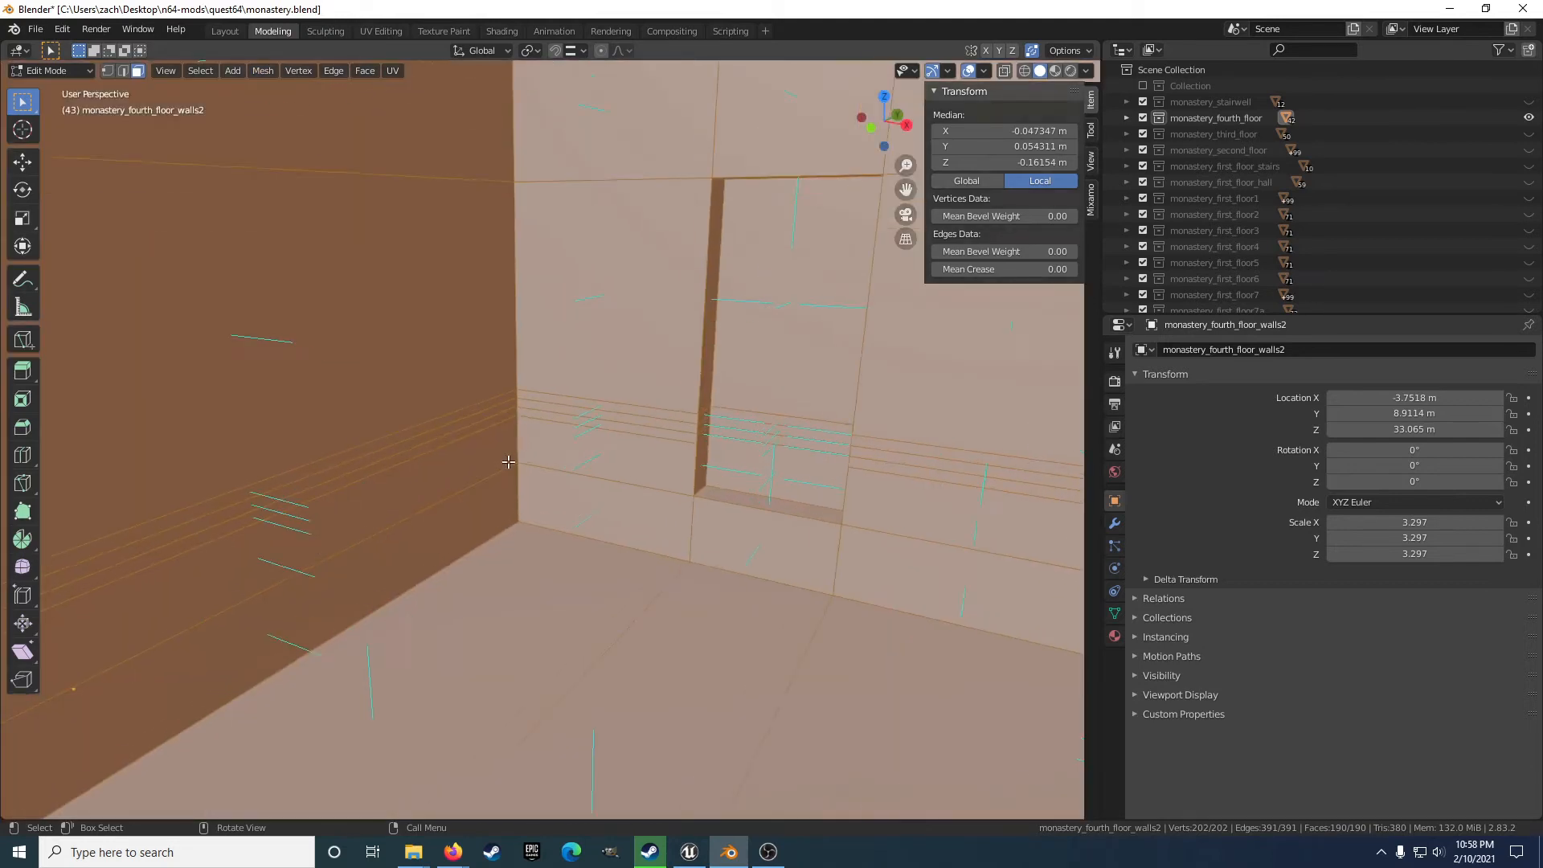
mouse_move(523, 455)
middle_mouse_down()
mouse_move(480, 455)
mouse_move(547, 454)
middle_mouse_up()
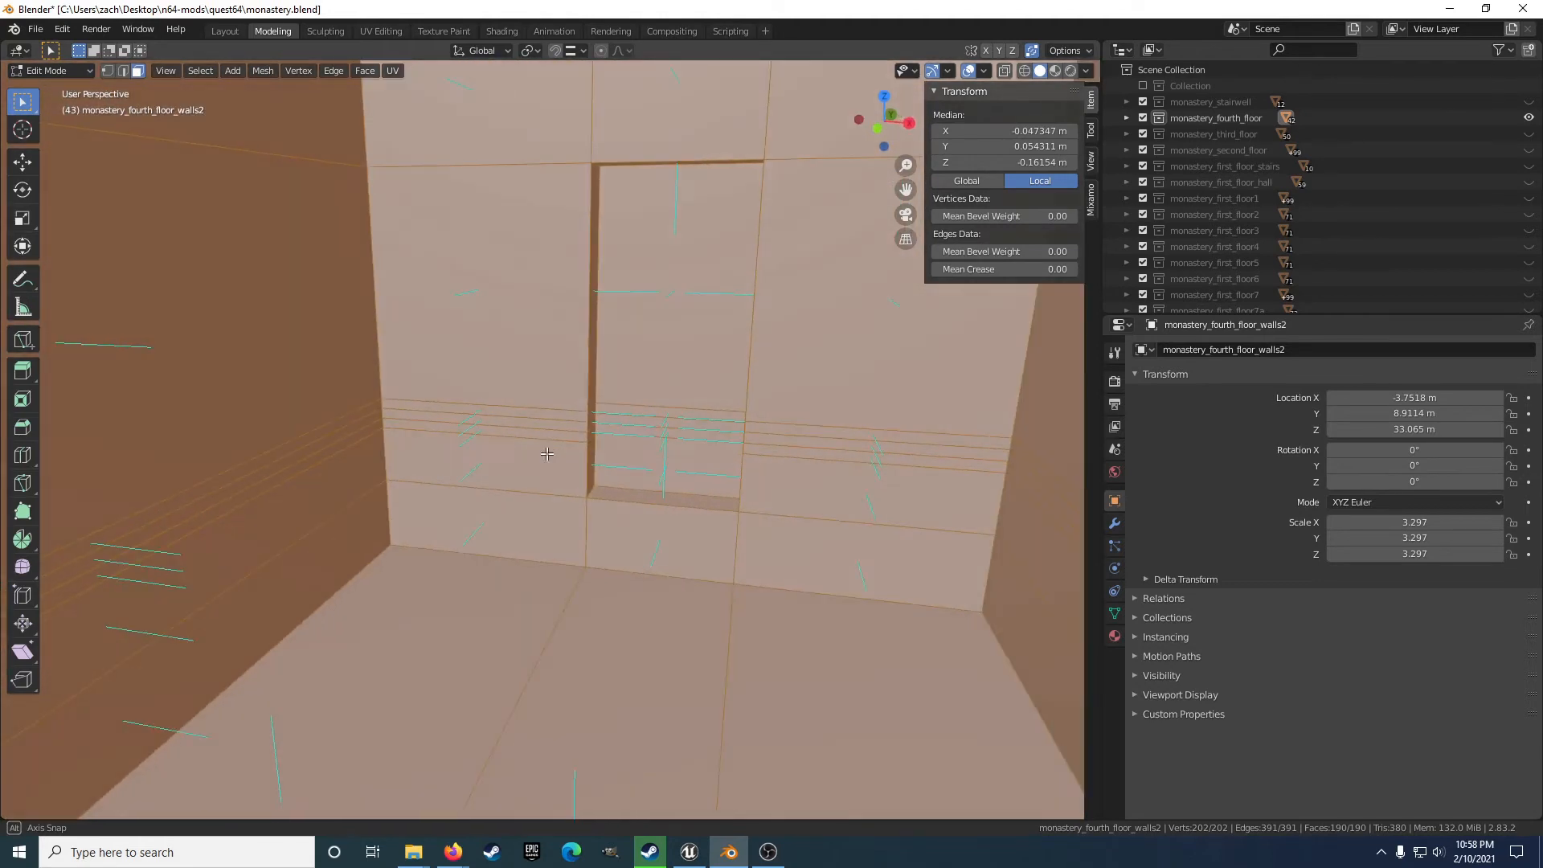
scroll(594, 457, "down", 8)
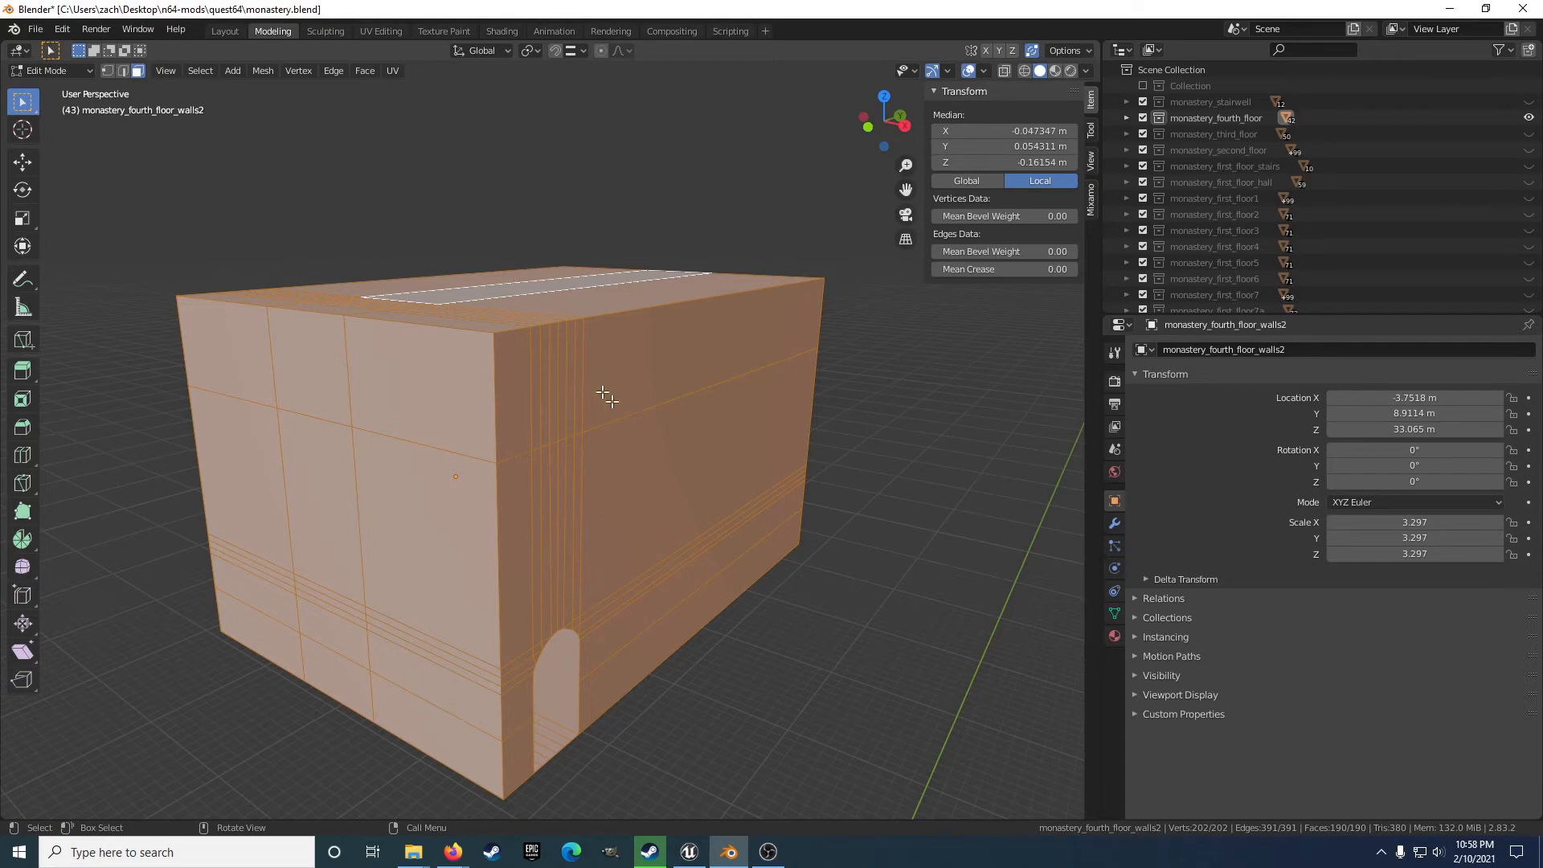
key("Tab")
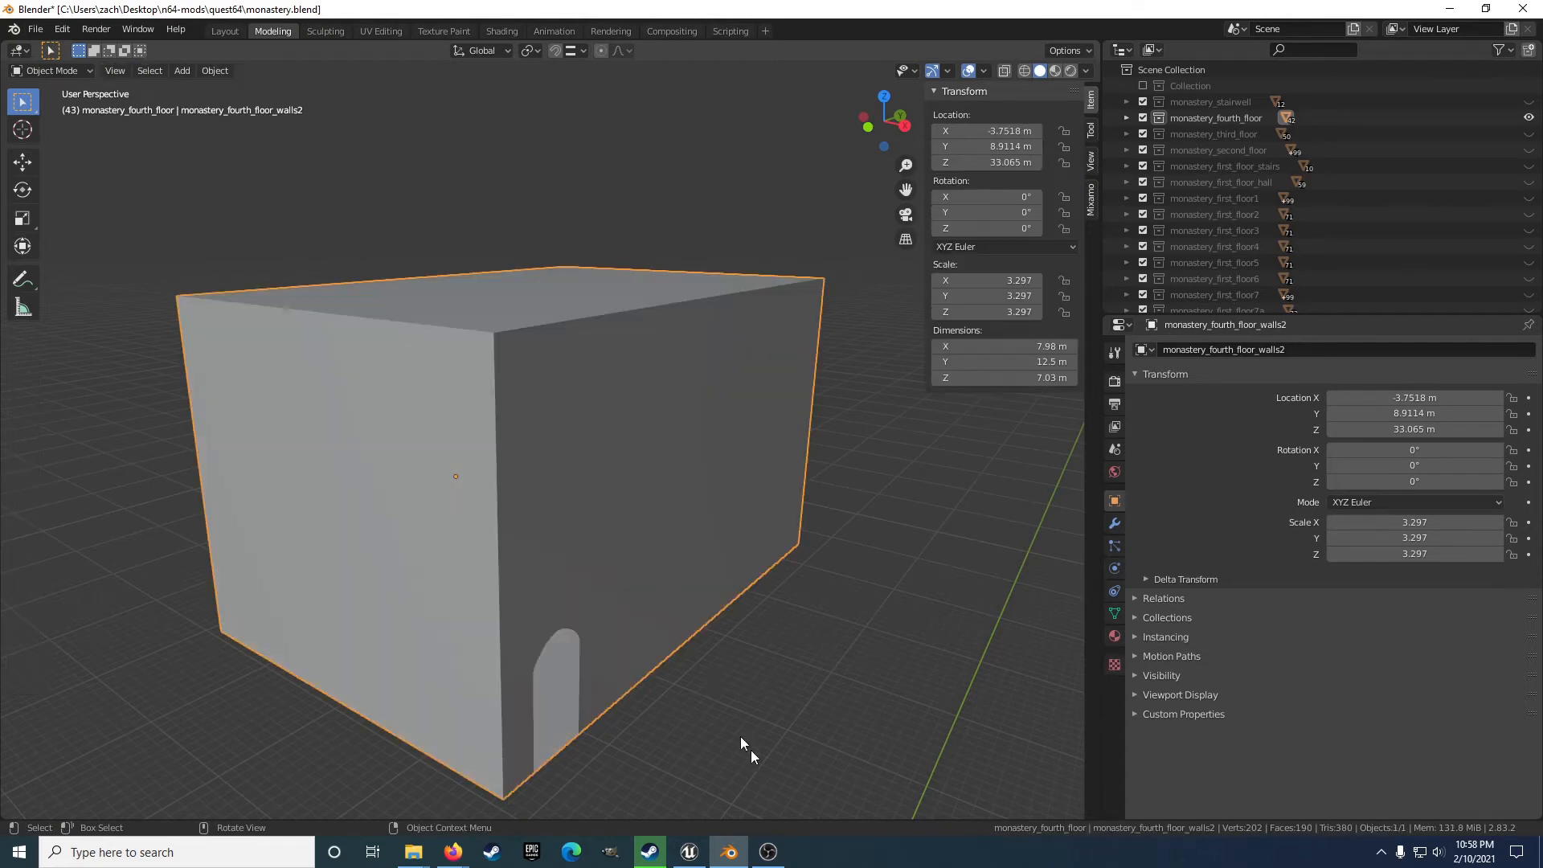
Switch back to Unreal Editor and delete the walls_test_normal_normals building from the level.
left_click(688, 852)
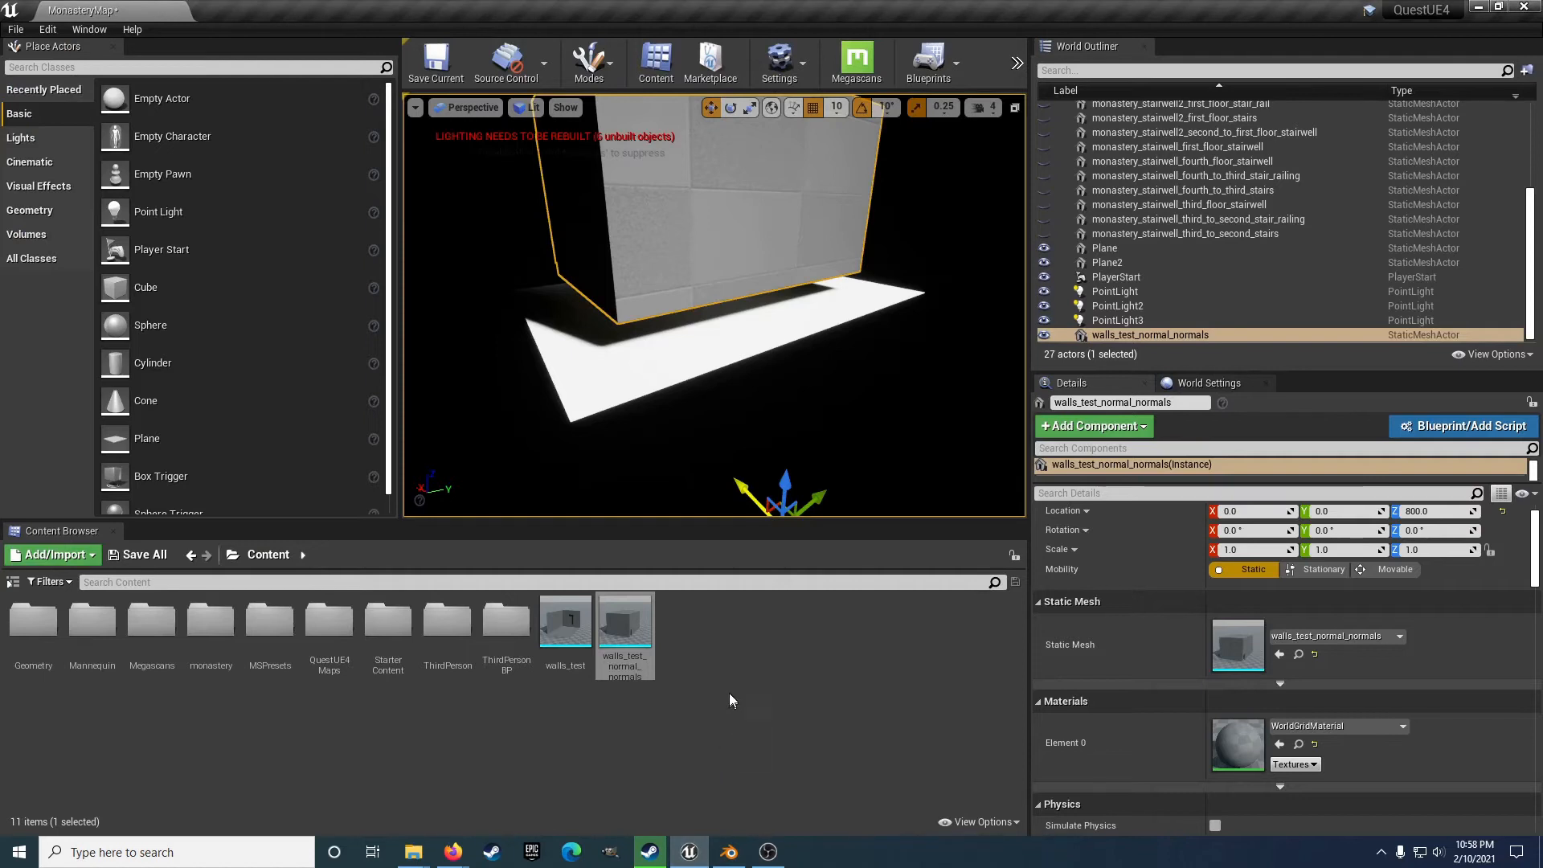
mouse_move(566, 625)
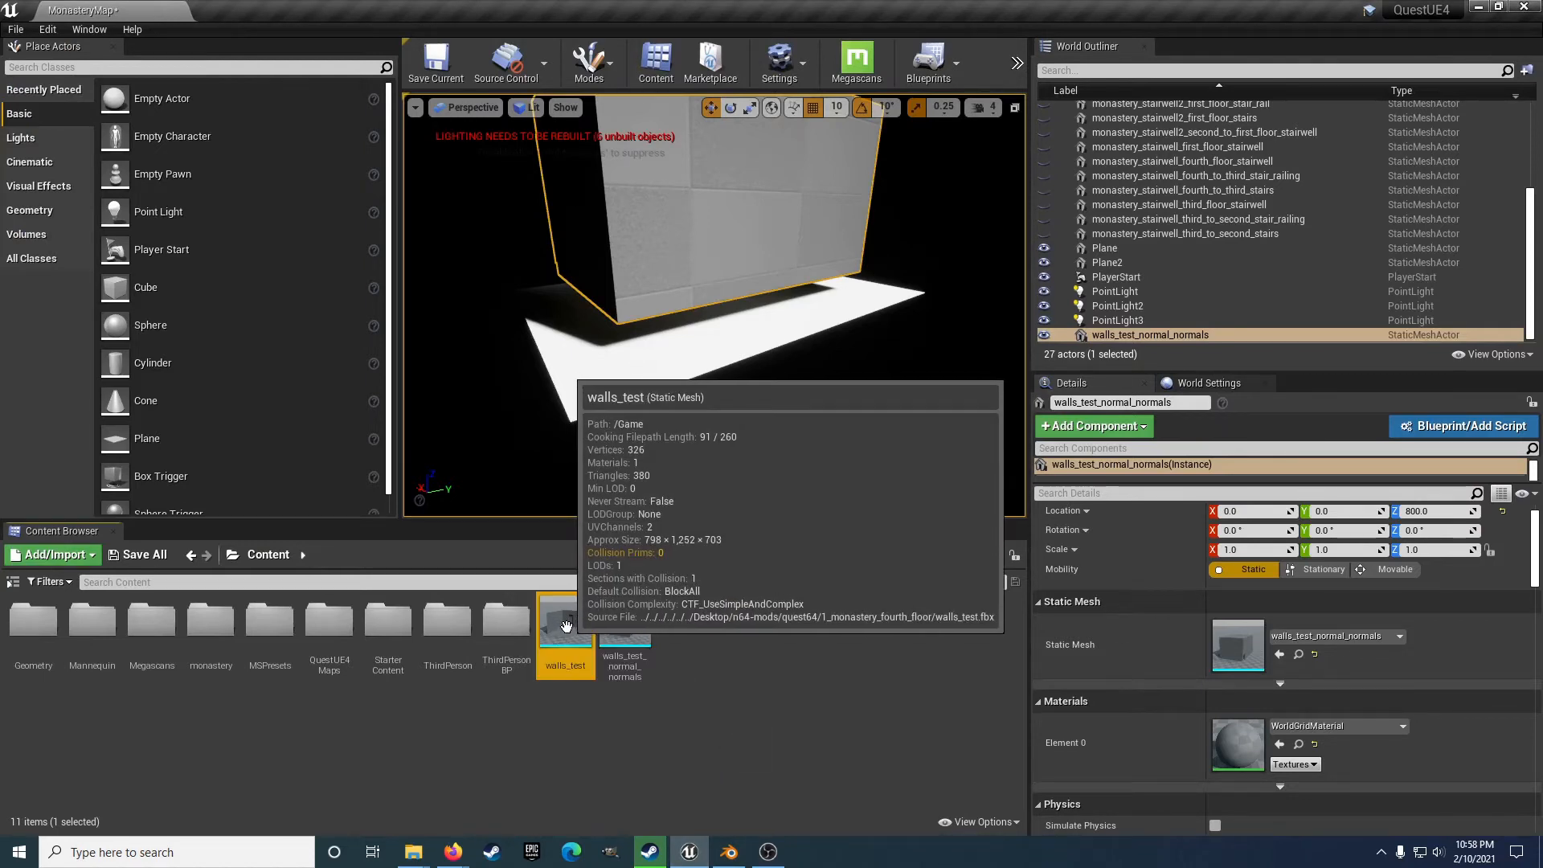
left_click(565, 626)
left_click(673, 265)
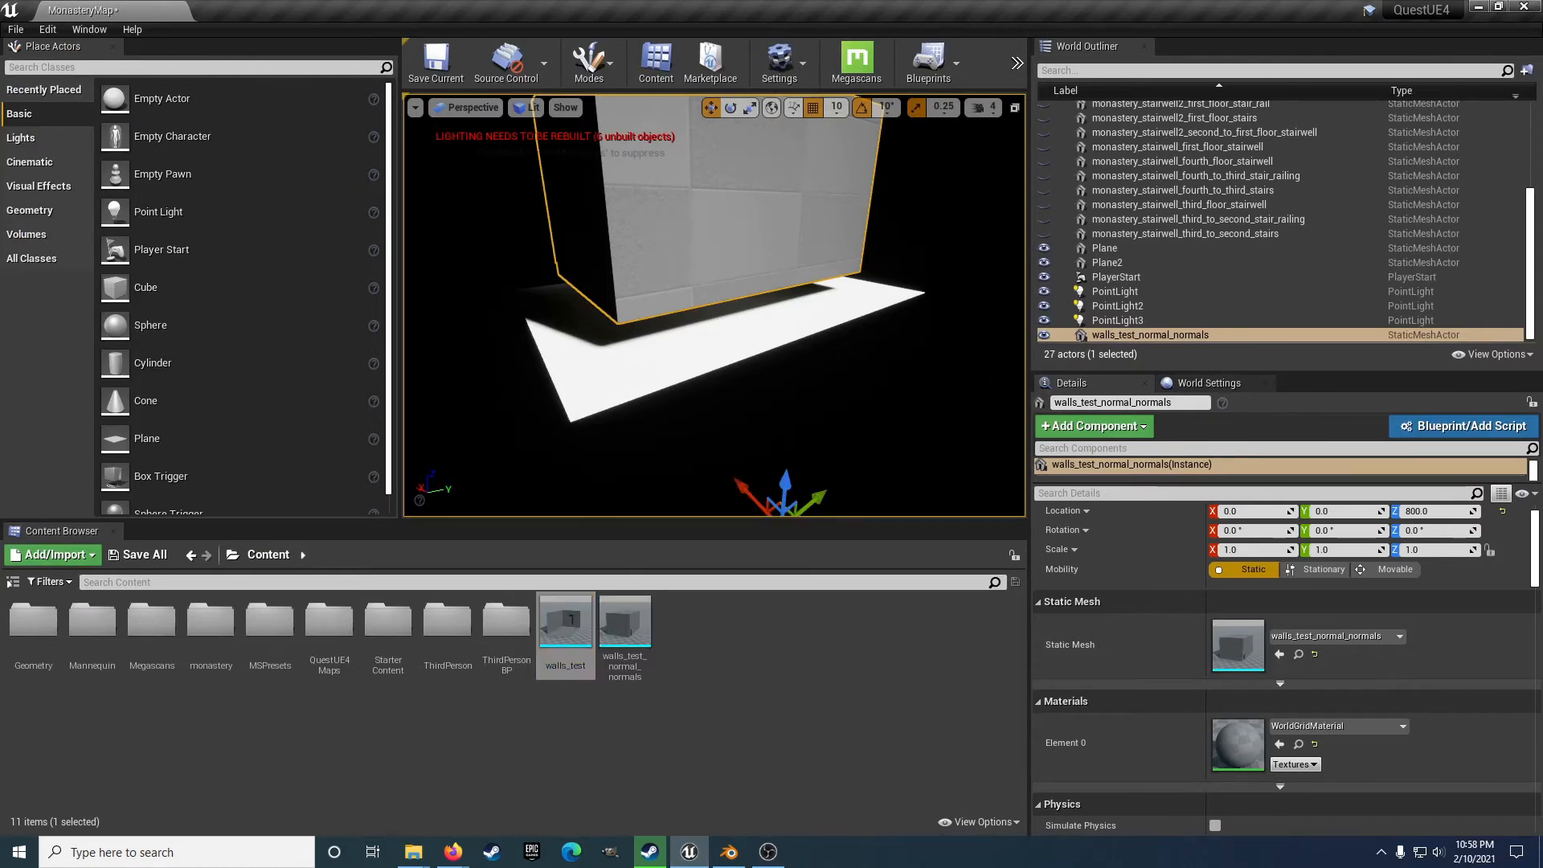
key("Delete")
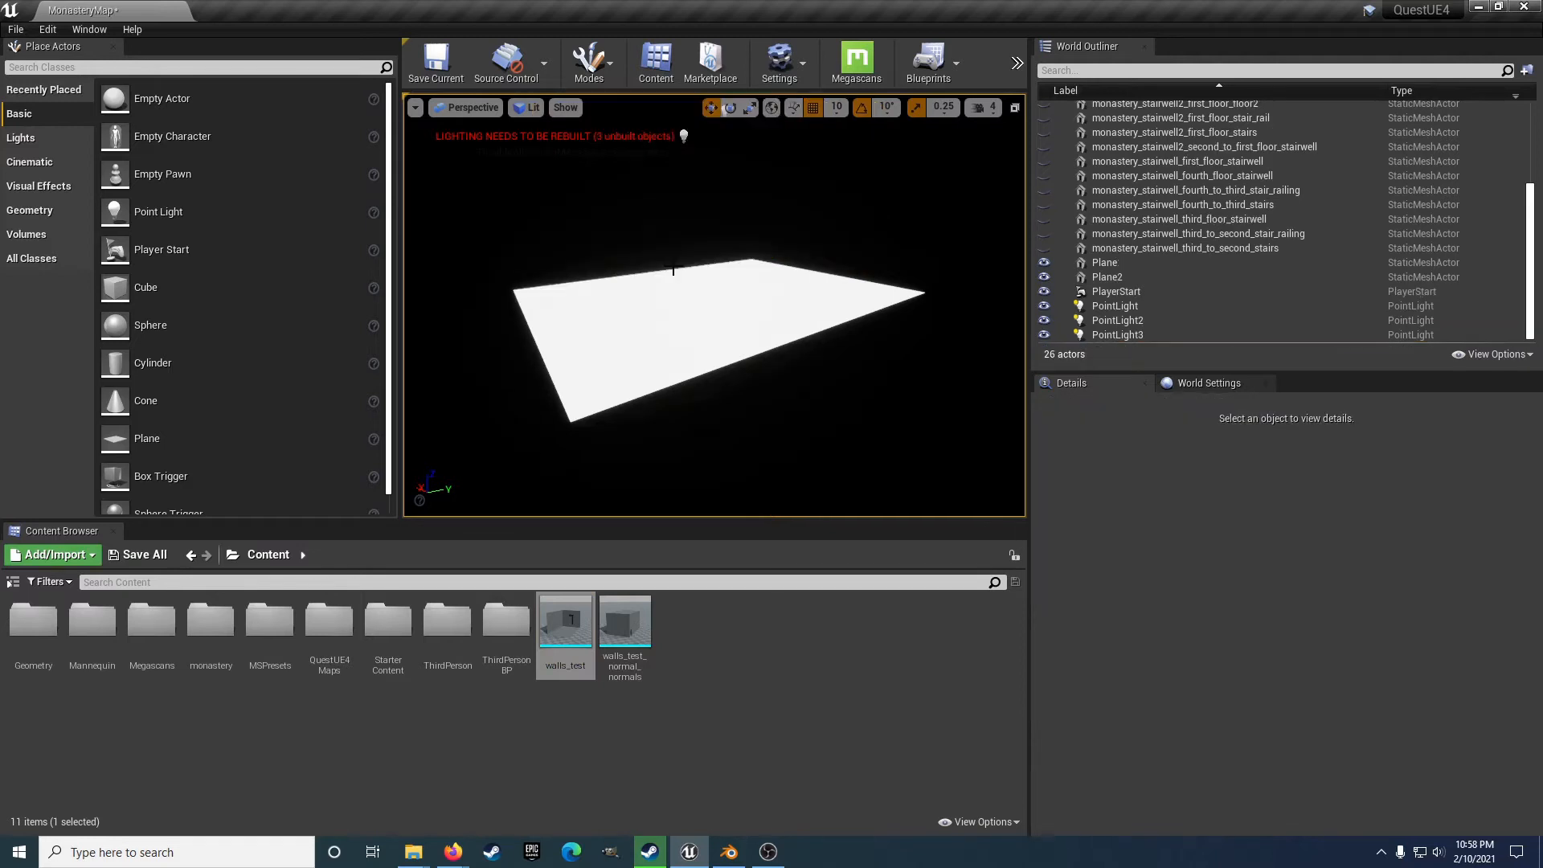
Place the walls_test mesh in the level and set its location to X 0, Y 0, Z 800.
left_click_drag(565, 626, 677, 285)
left_click(1245, 511)
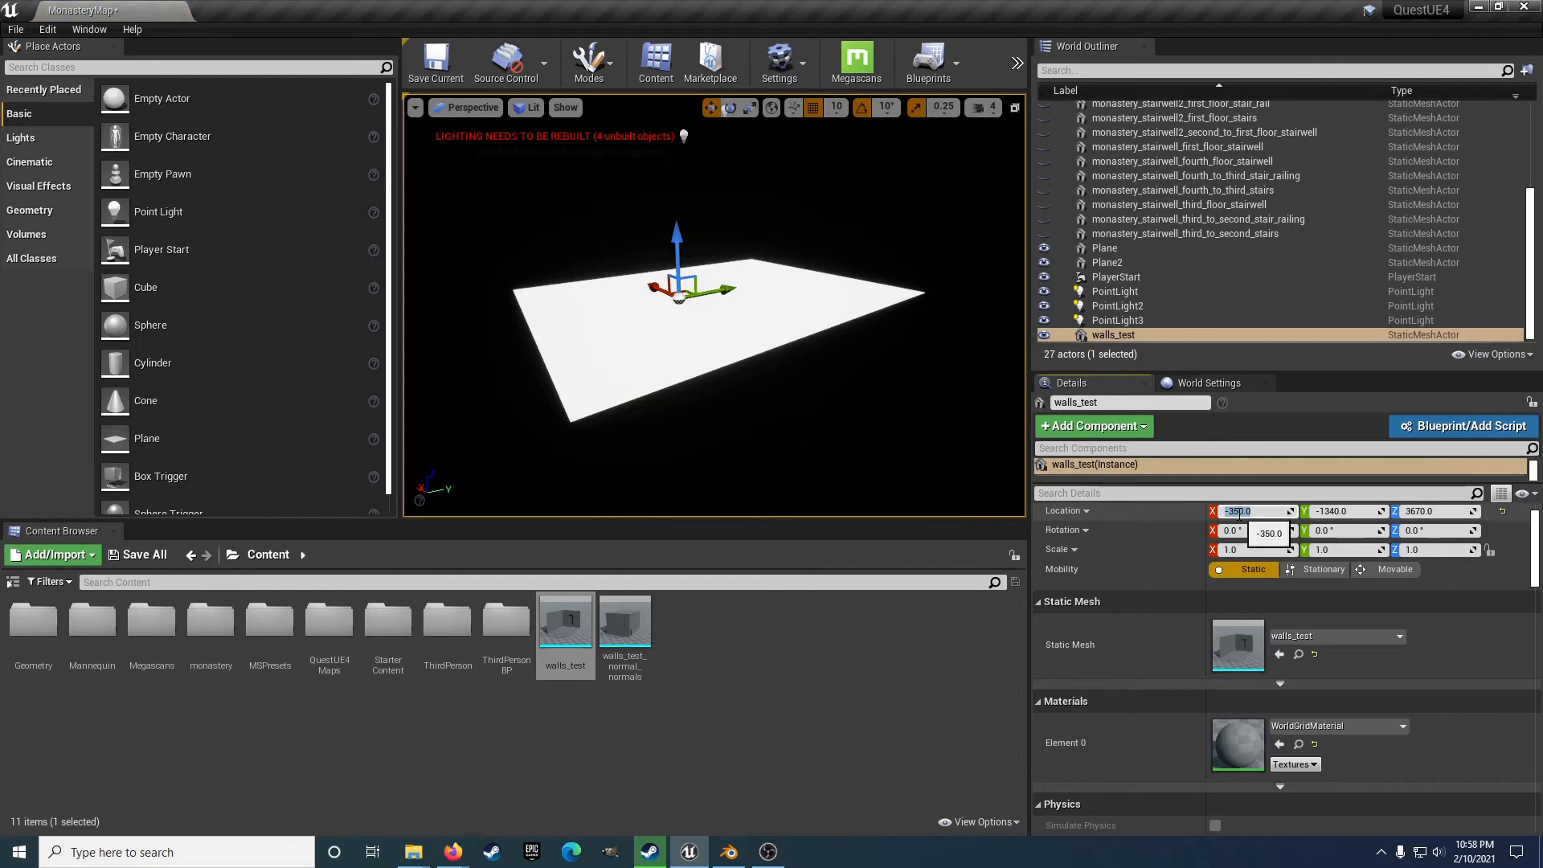
type("00")
key("Tab")
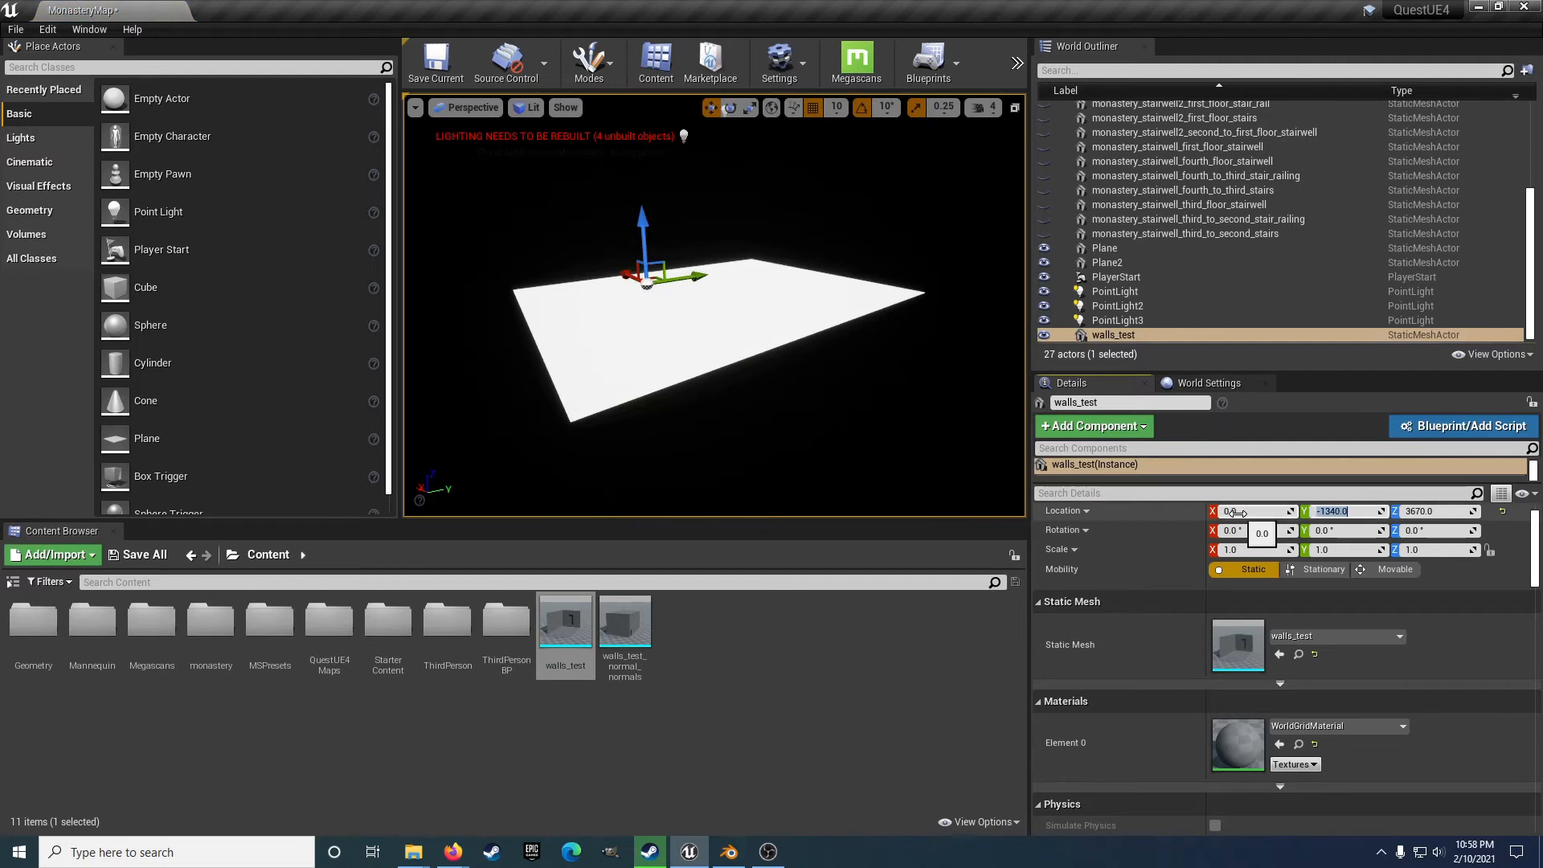
type("0")
key("Tab")
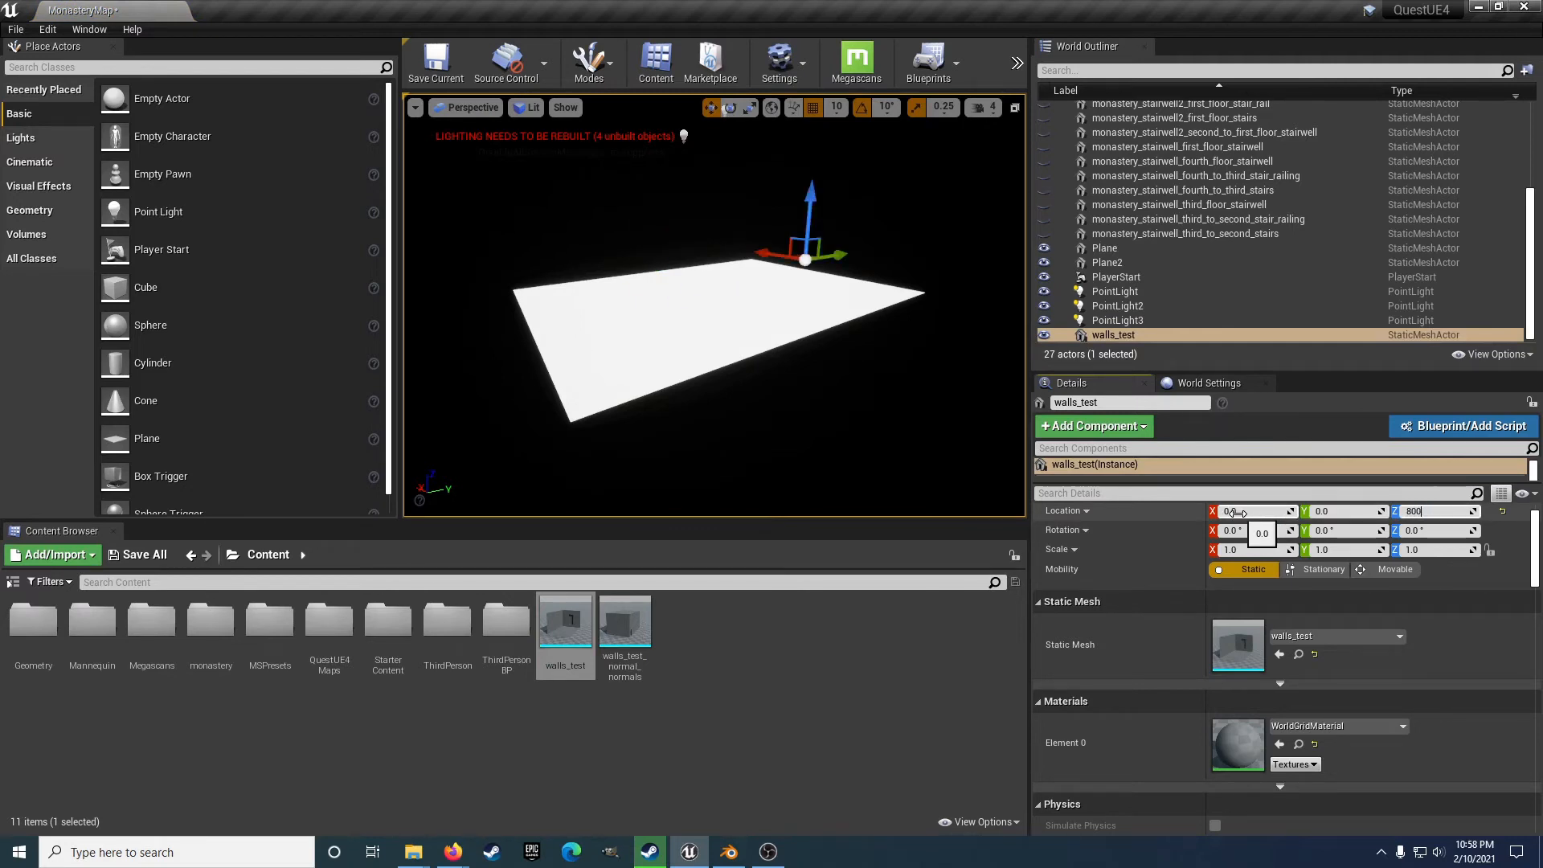
type("800")
key("Return")
Move the walls_test building along the X axis to -220.
scroll(724, 319, "down", 3)
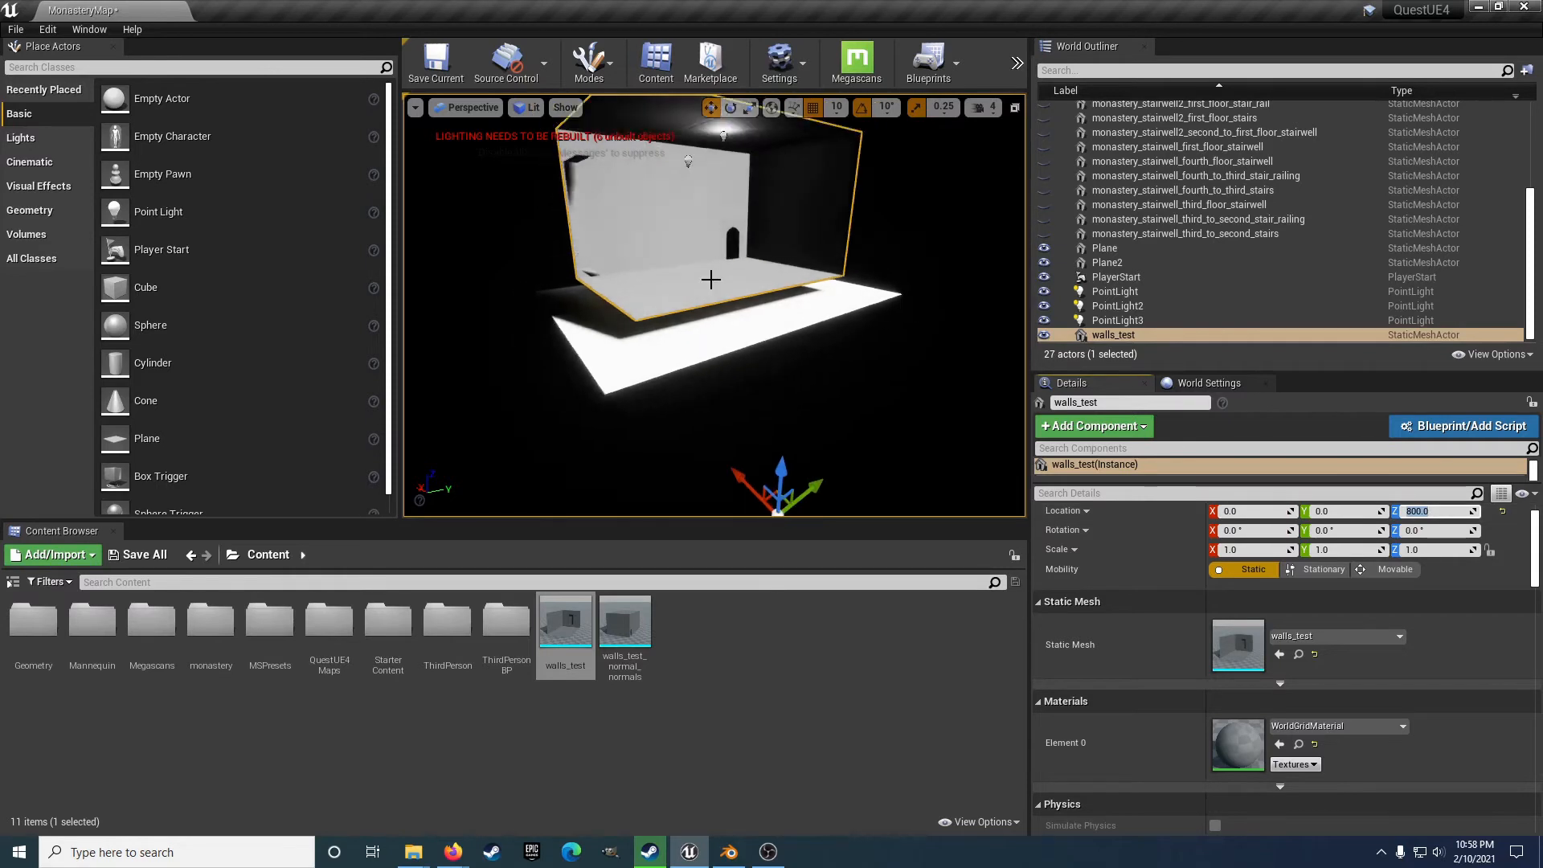
mouse_move(724, 319)
right_mouse_down()
mouse_move(924, 316)
mouse_move(811, 318)
mouse_move(723, 344)
right_mouse_up()
mouse_move(677, 417)
left_mouse_down()
mouse_move(707, 422)
mouse_move(695, 420)
left_mouse_up()
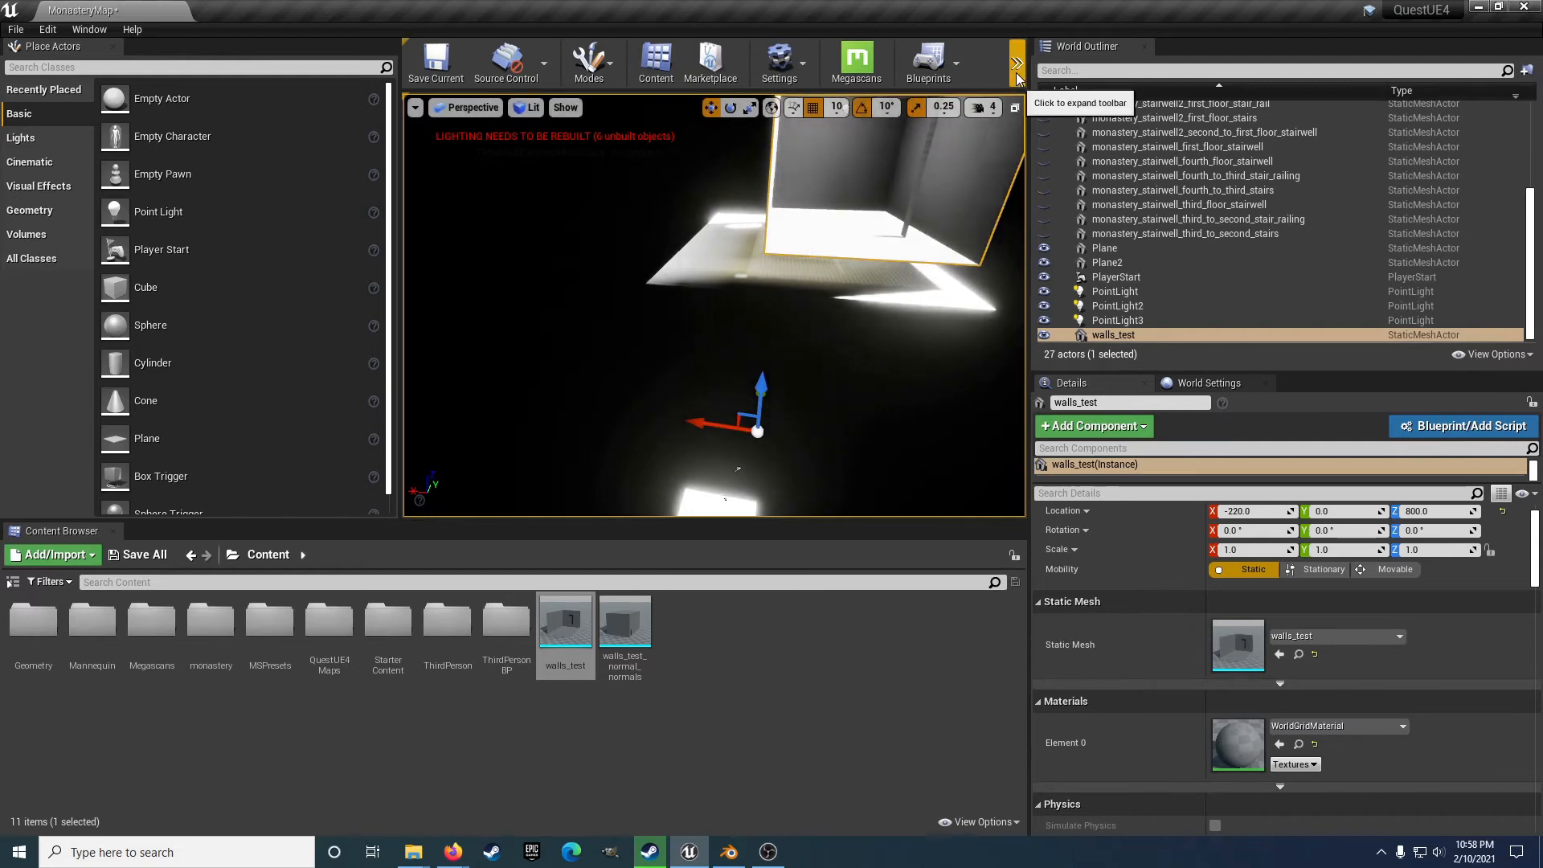
Enable Double Sided Geometry on the walls_test mesh, set Collision Complexity to Use Complex Collision As Simple, save and close its editor.
double_click(566, 627)
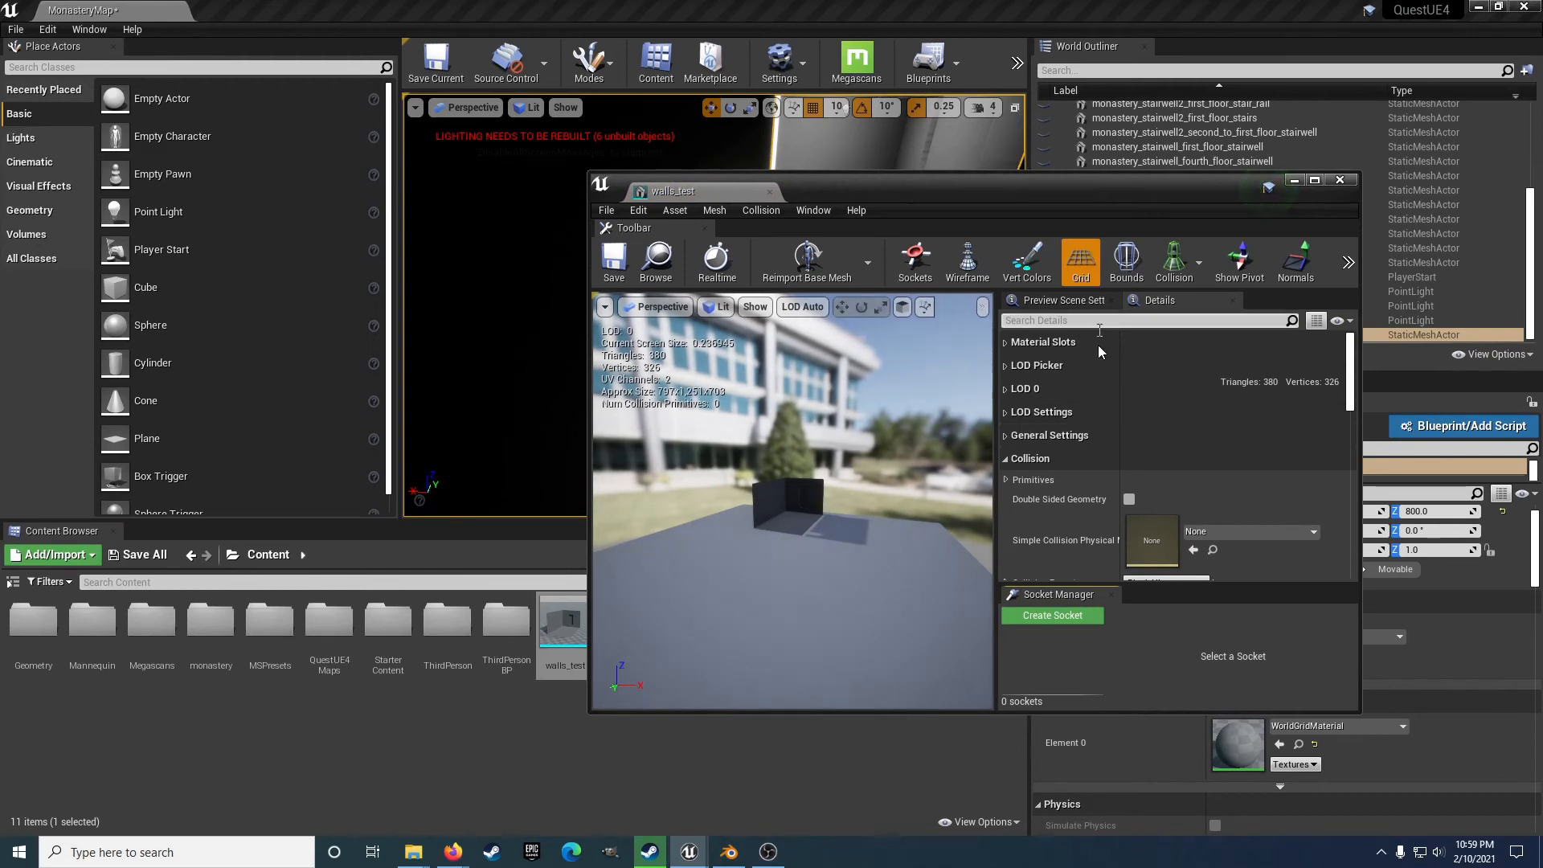
scroll(1099, 476, "down", 3)
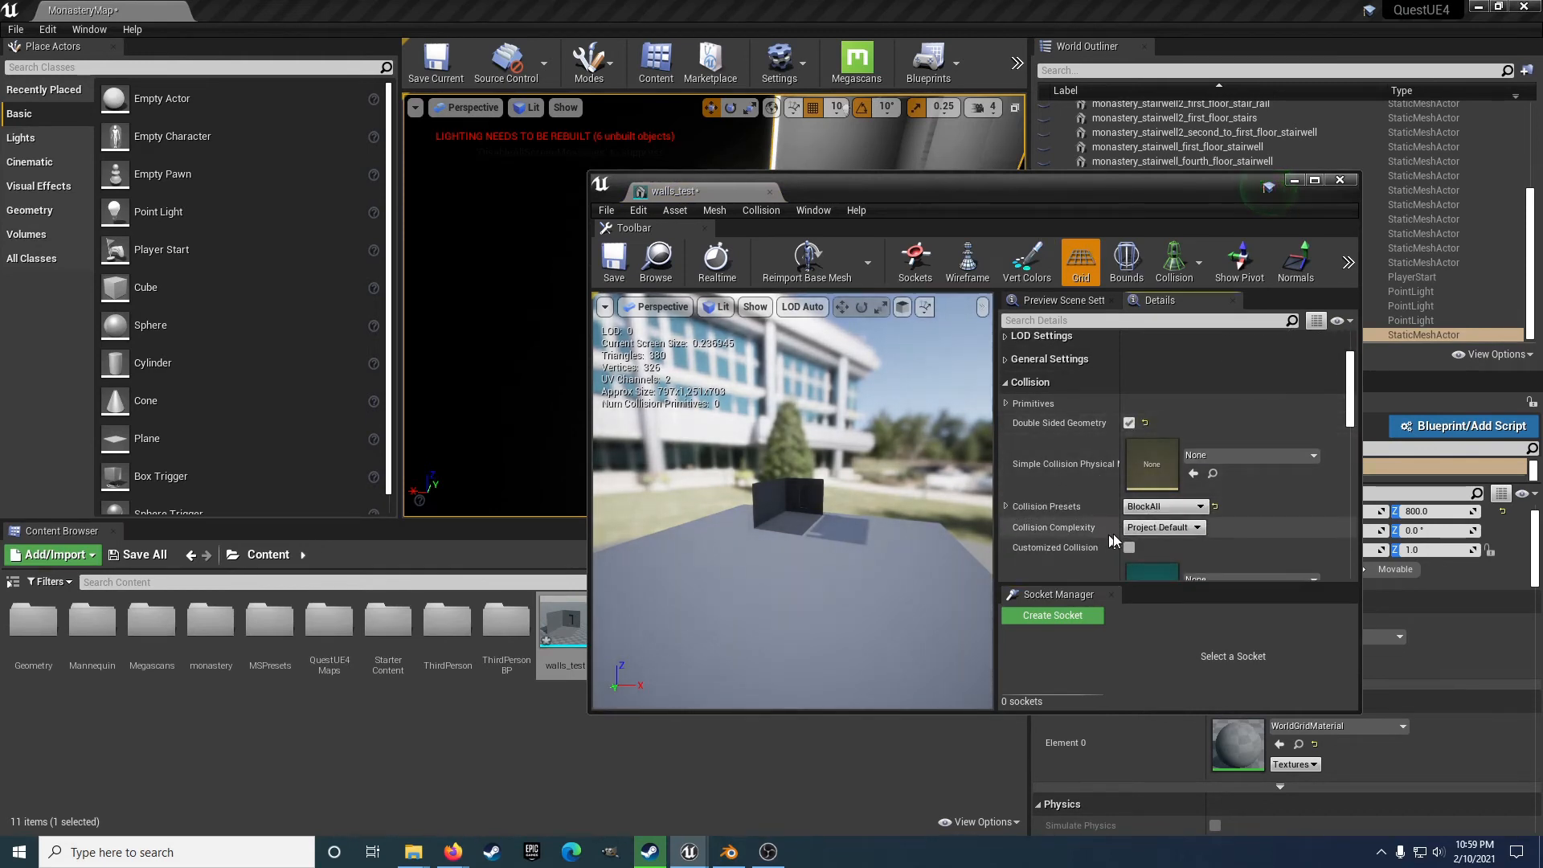
left_click(1160, 527)
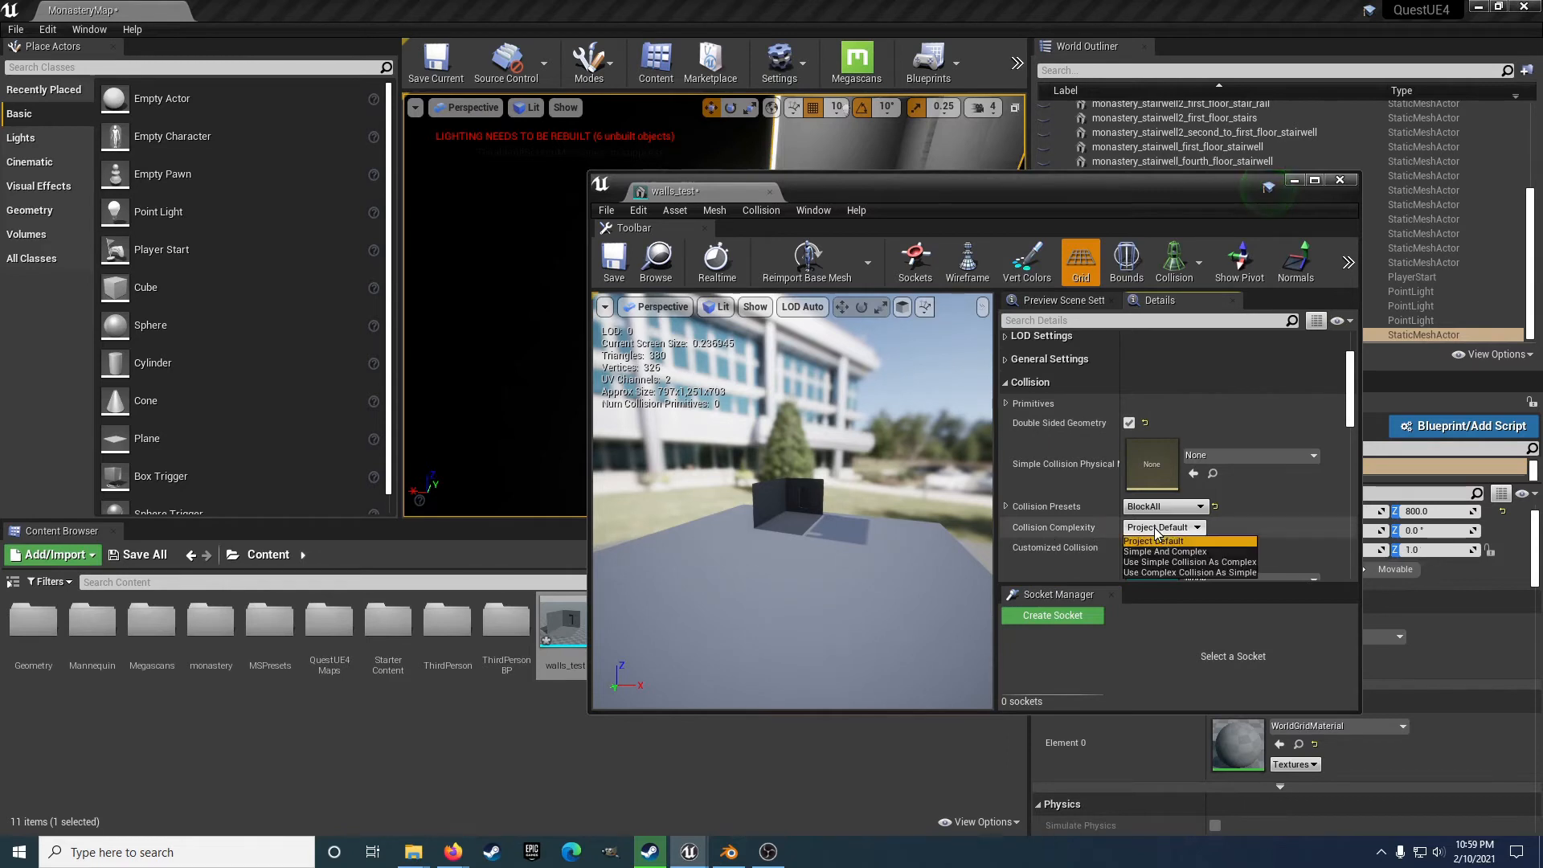
left_click(1166, 573)
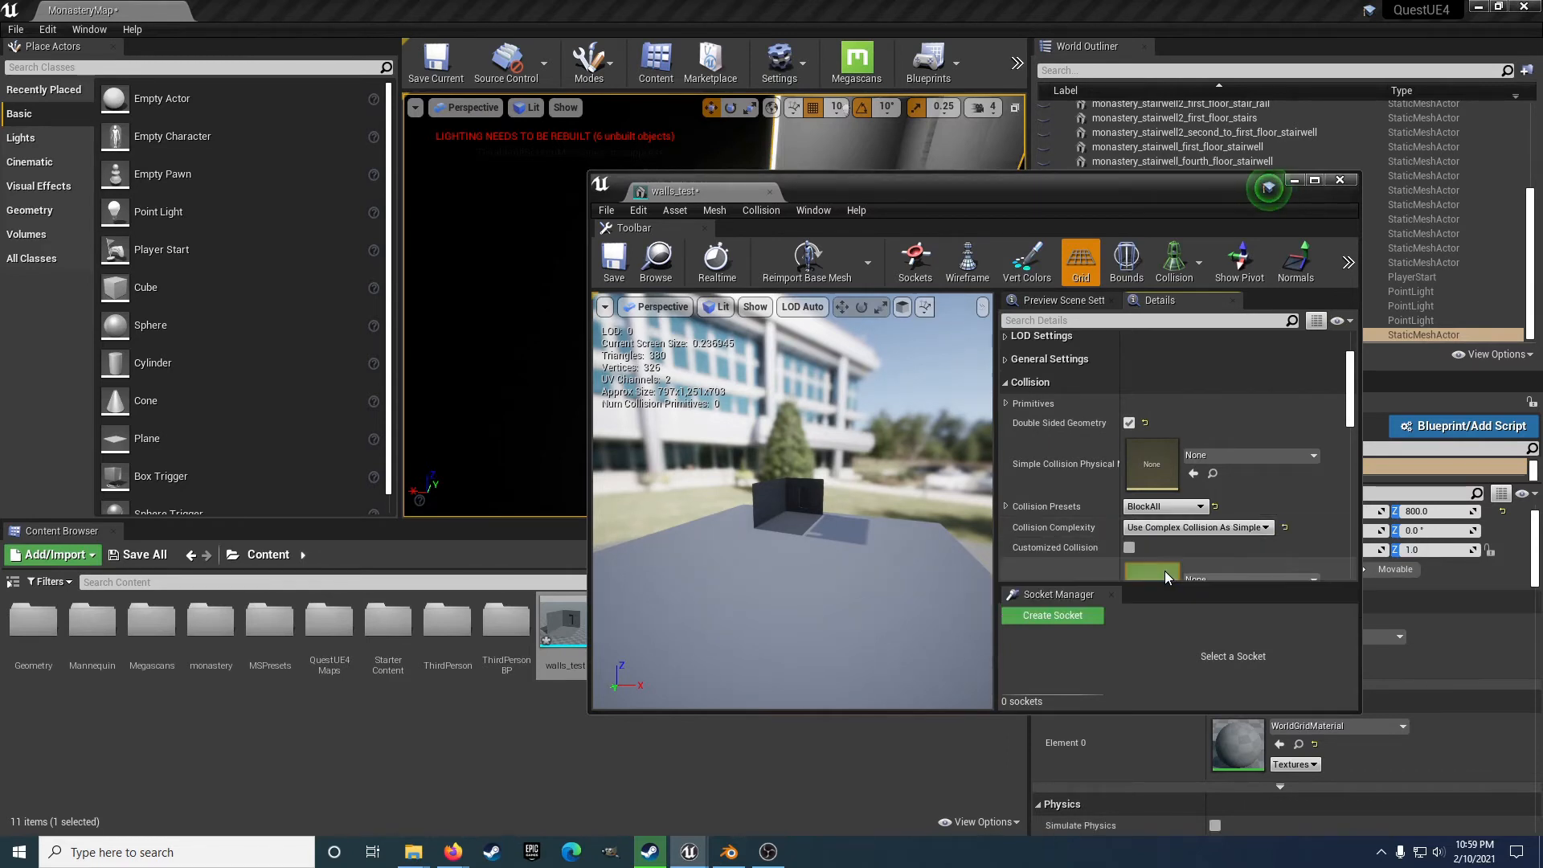
left_click(613, 259)
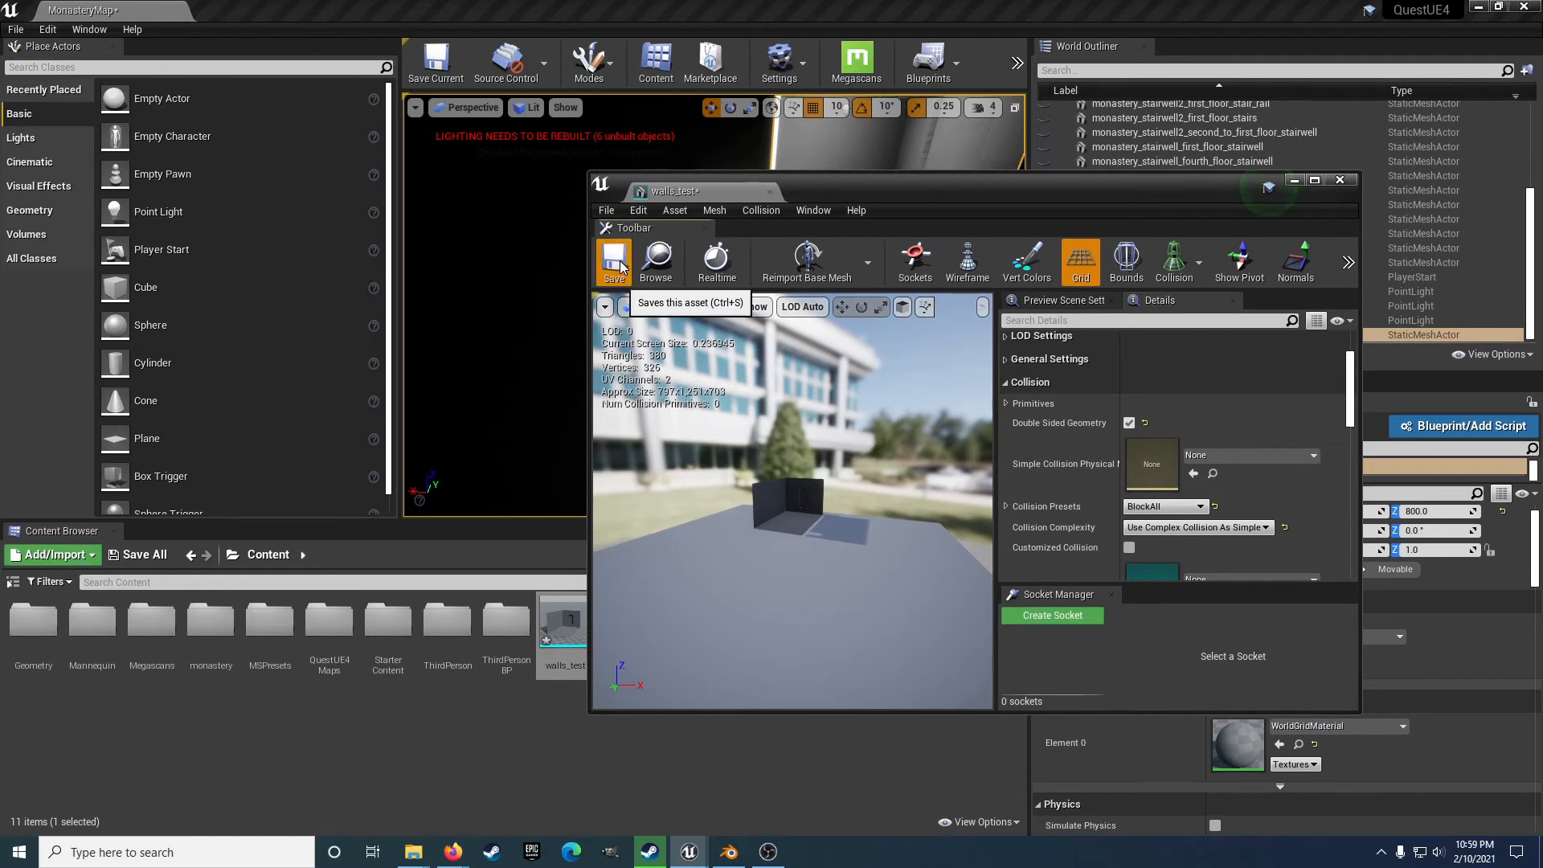
left_click(1338, 180)
Play the level and run and jump the character from above down into the walls_test building.
left_click(1017, 63)
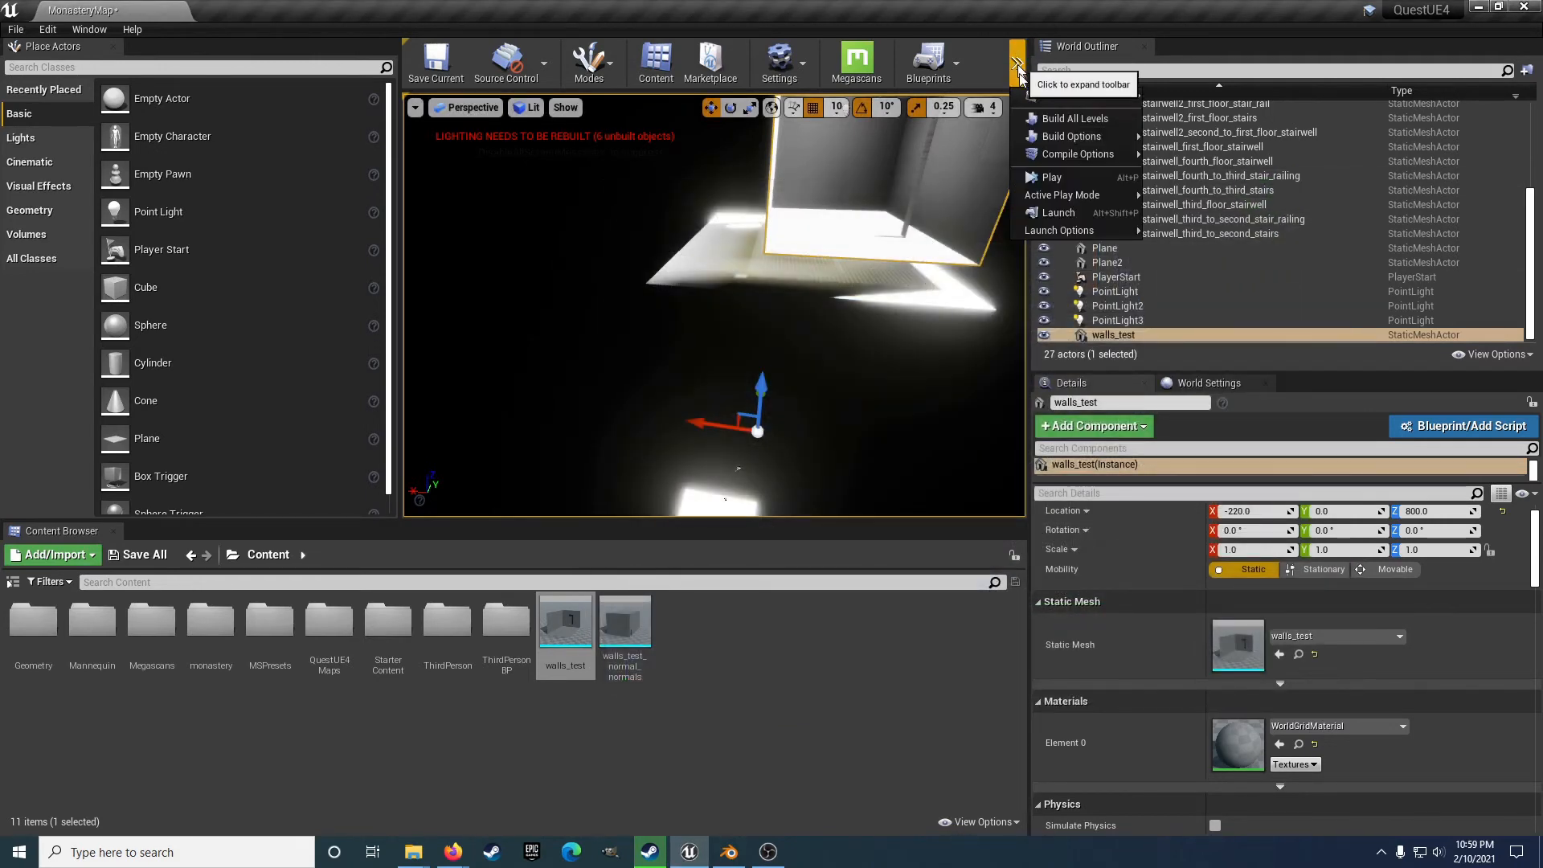
left_click(1052, 177)
left_click(744, 385)
key("w")
key("space")
key("space")
key("w")
key("w")
key("space")
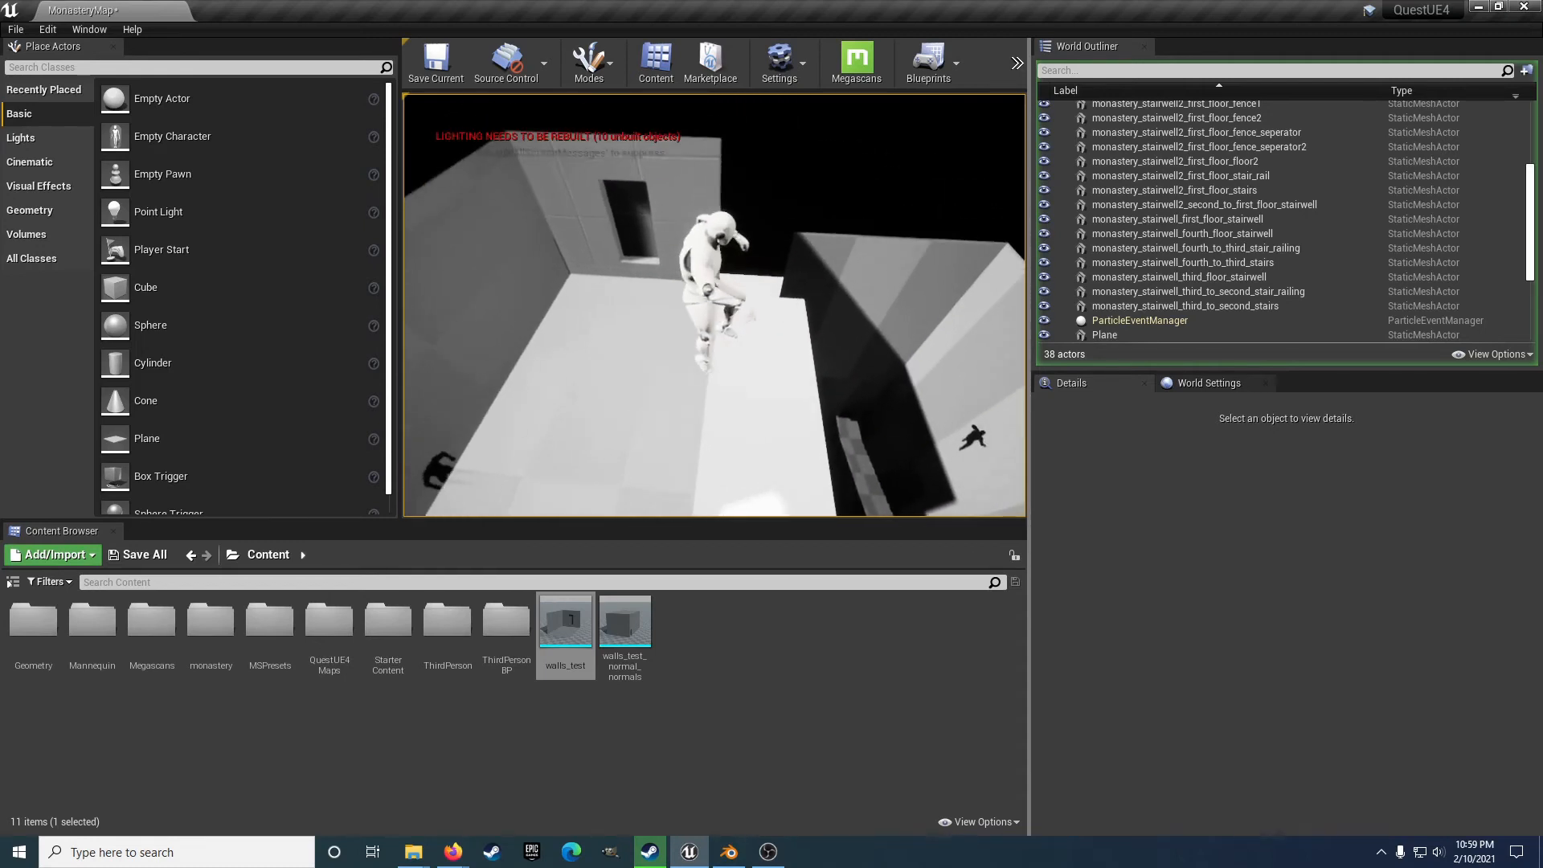
key("w")
key("space")
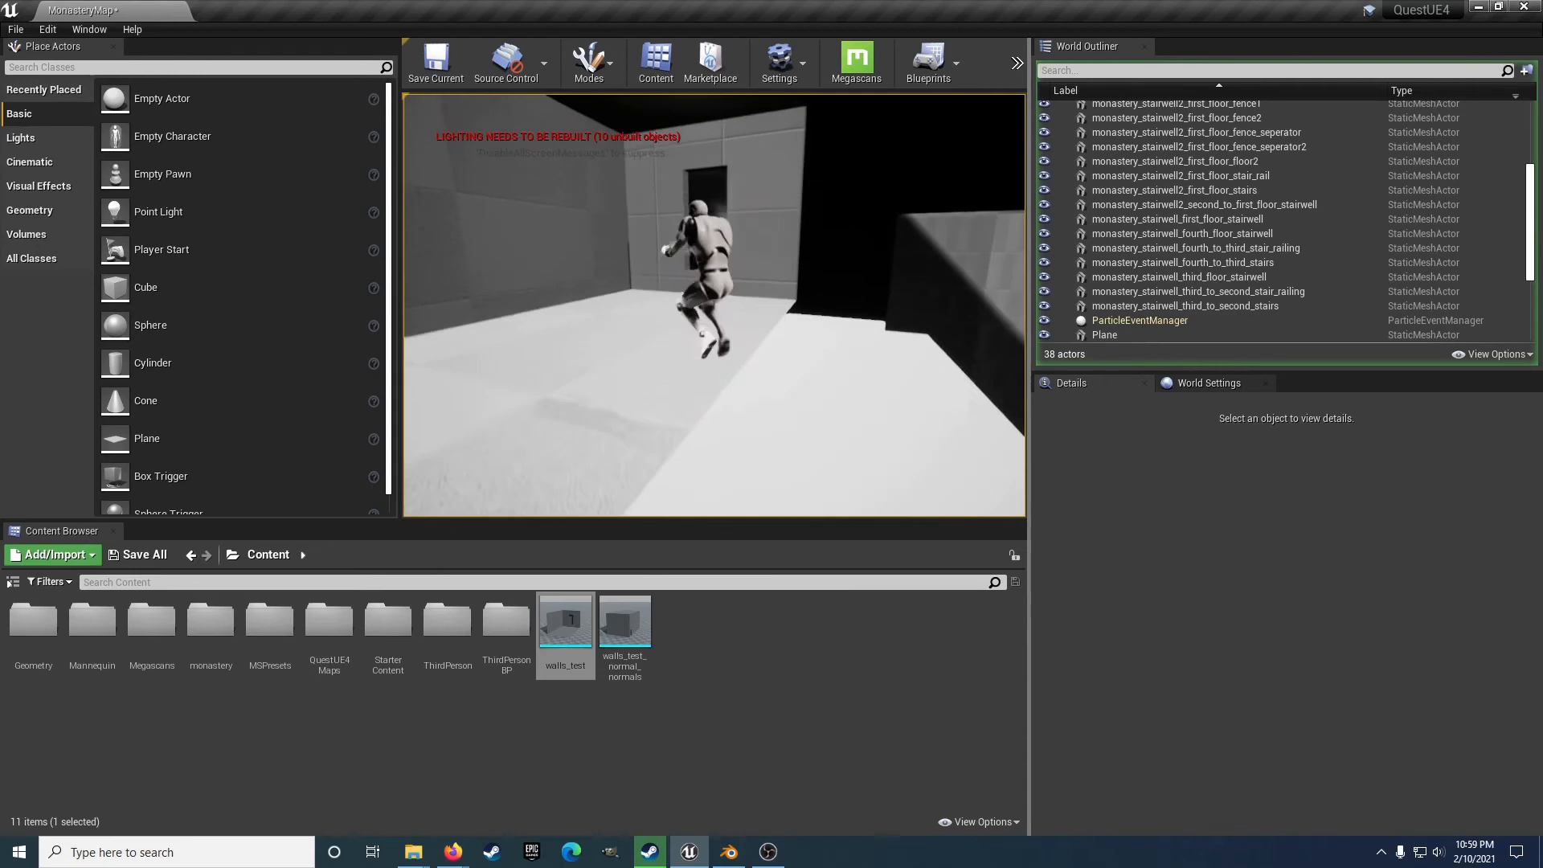
key("w")
key("space")
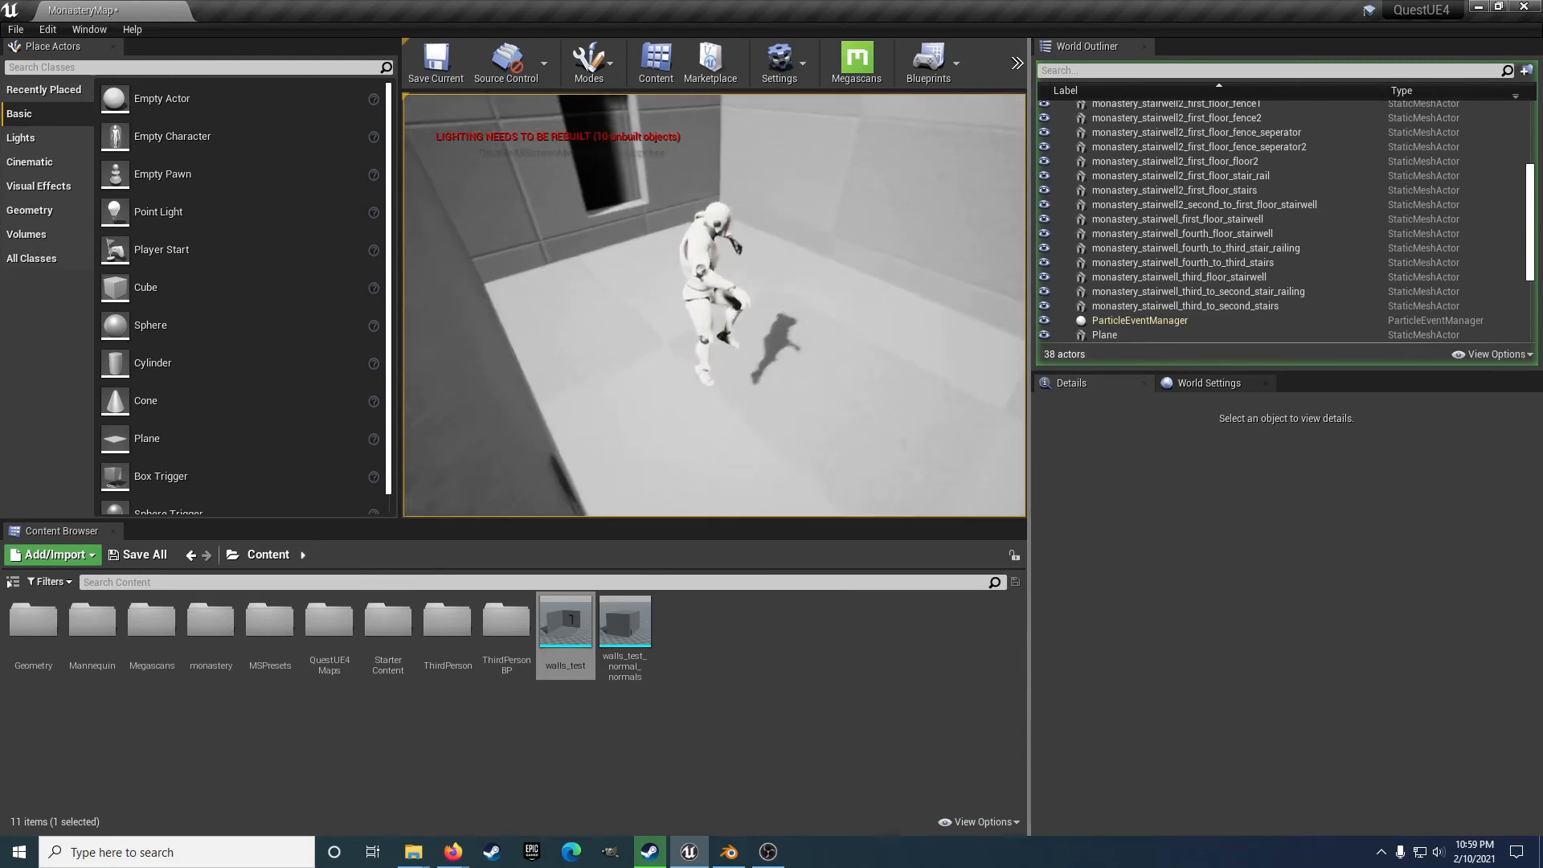
Run and jump the character against the interior walls of the walls_test building to test their collision.
key("w")
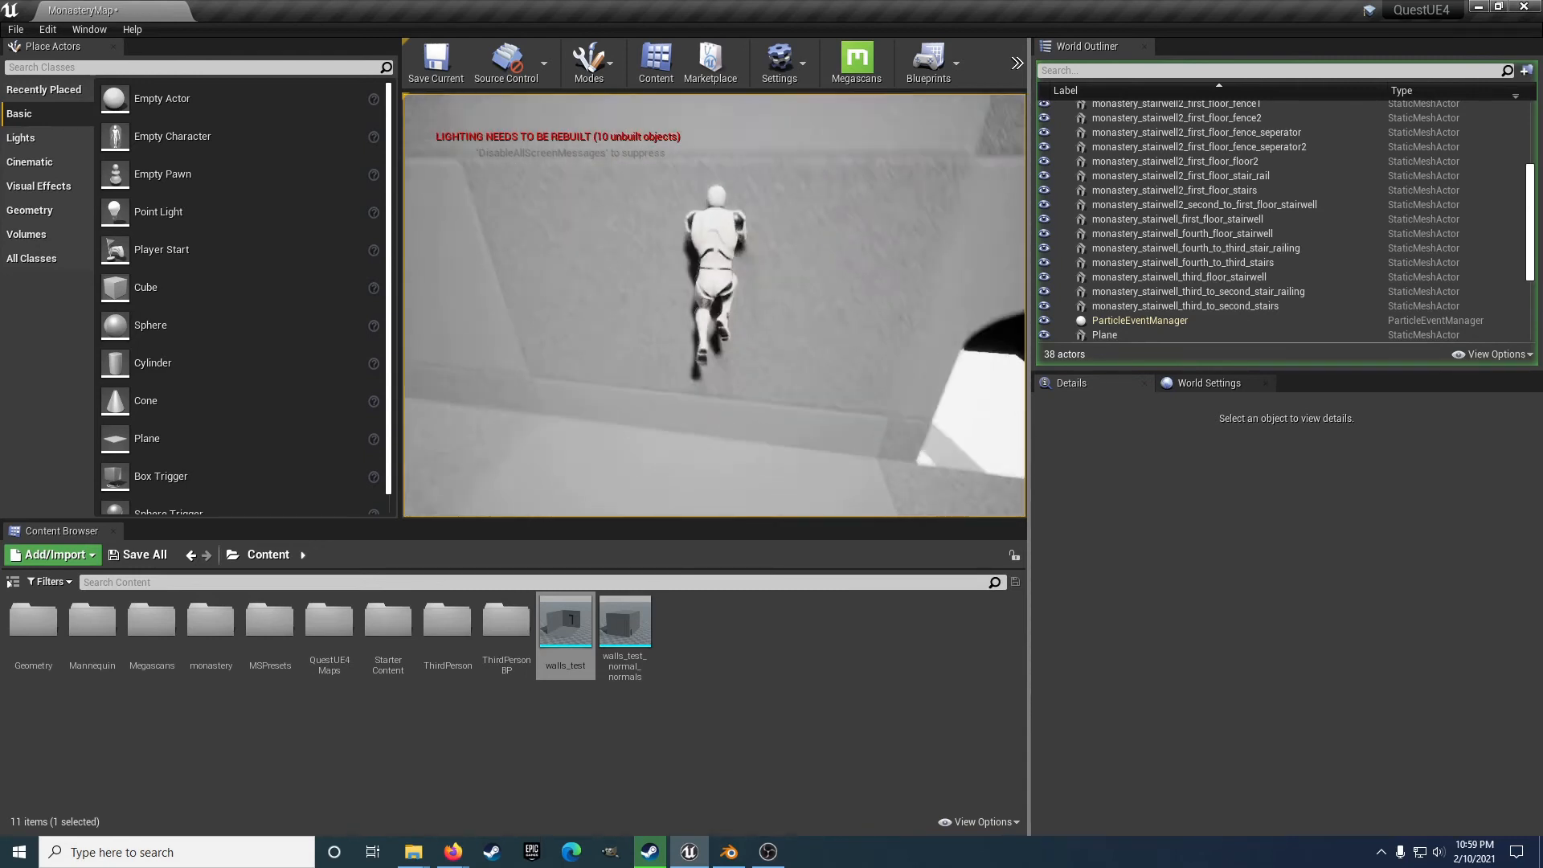
key("w")
key("space")
key("space")
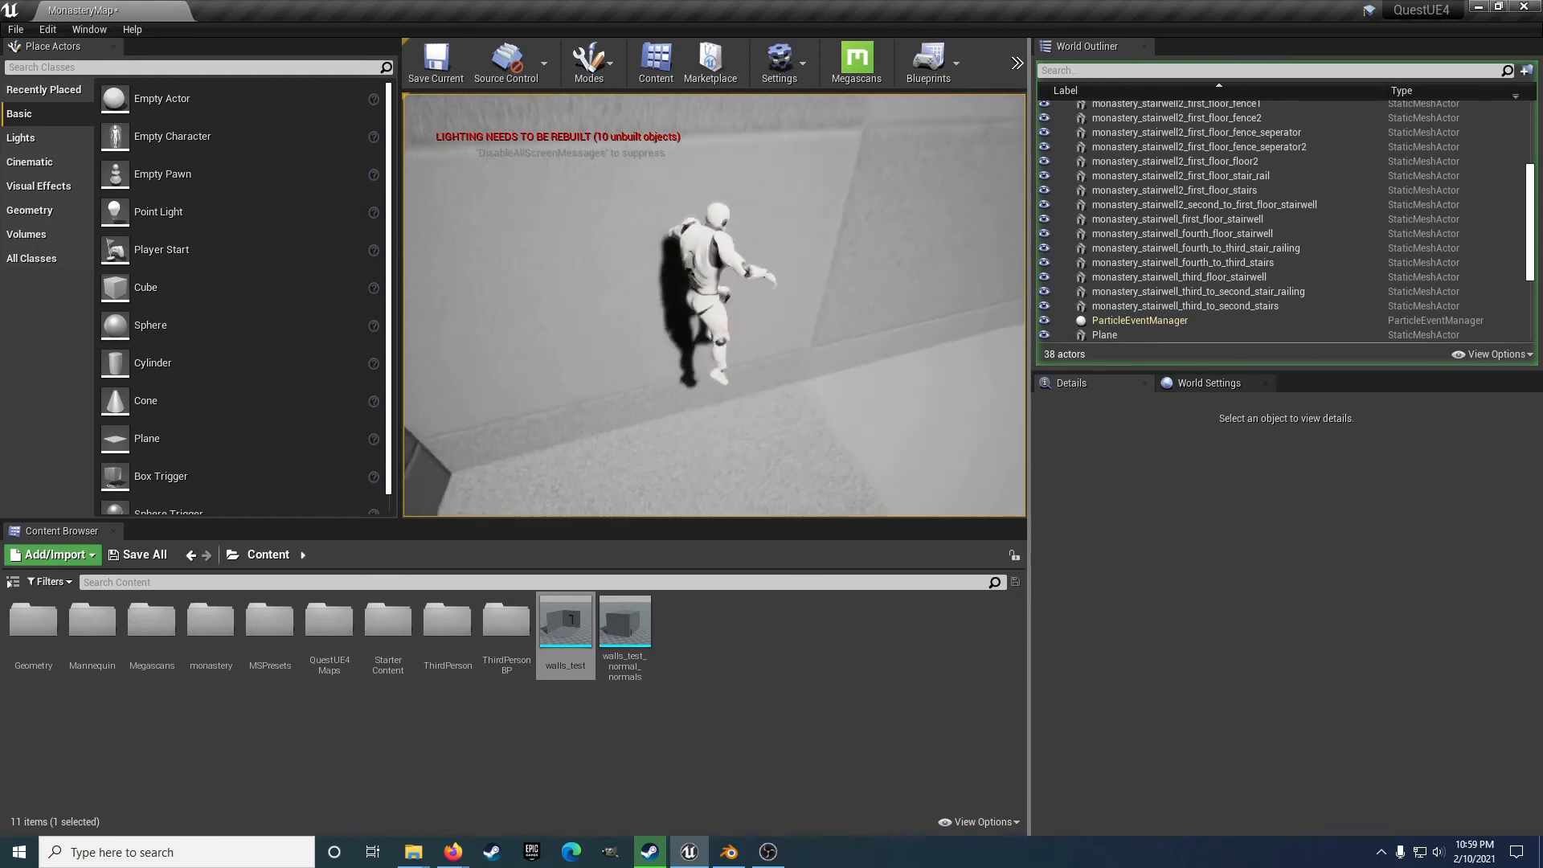
key("w")
key("space")
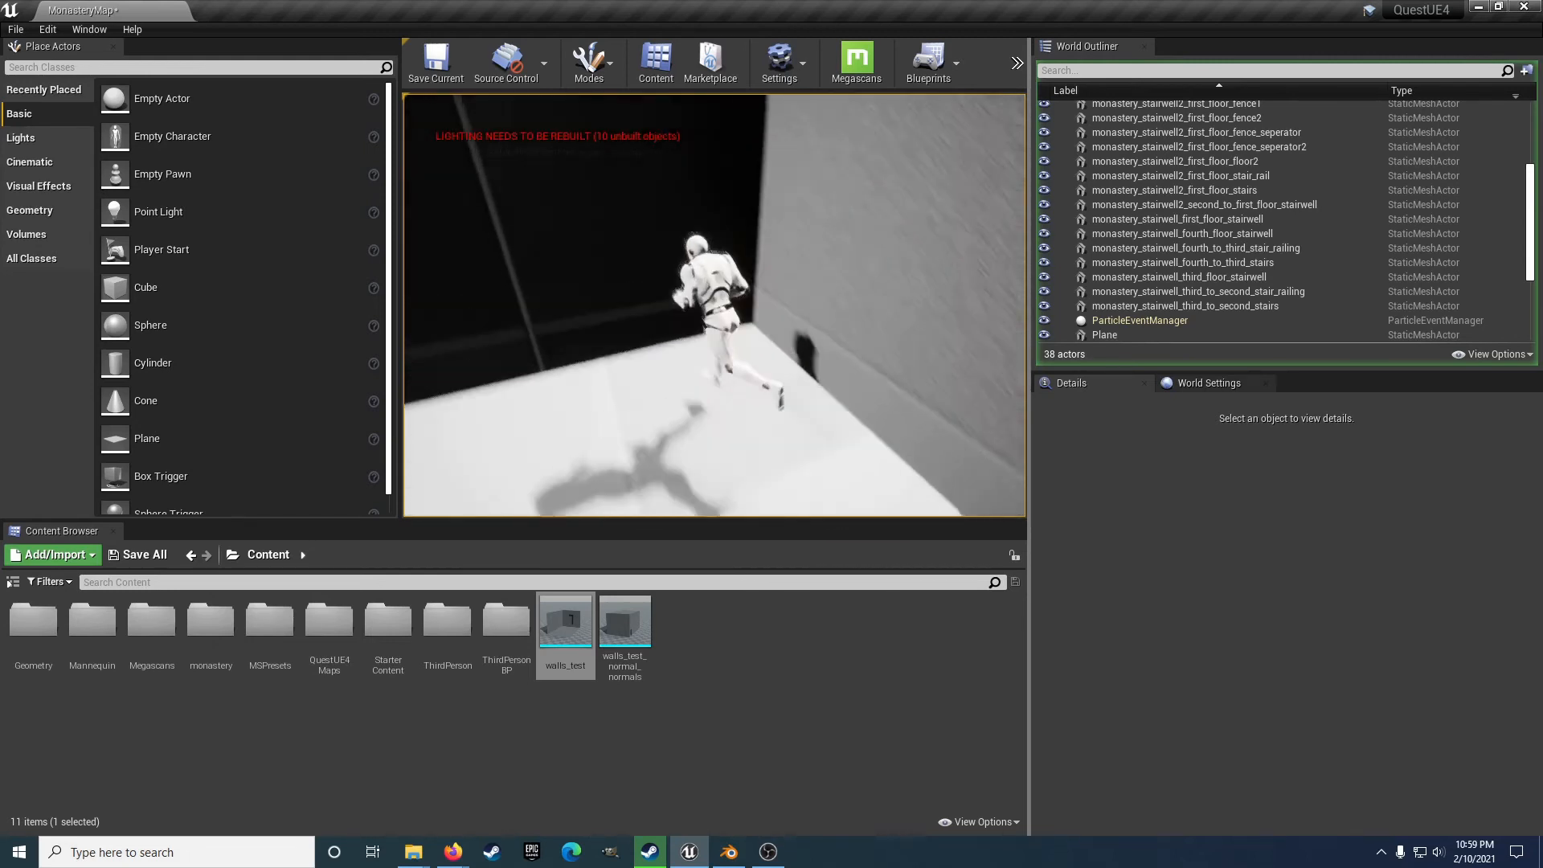
Run the character through the arched doorway, around the outside and back into the building, and stop playing.
key("w")
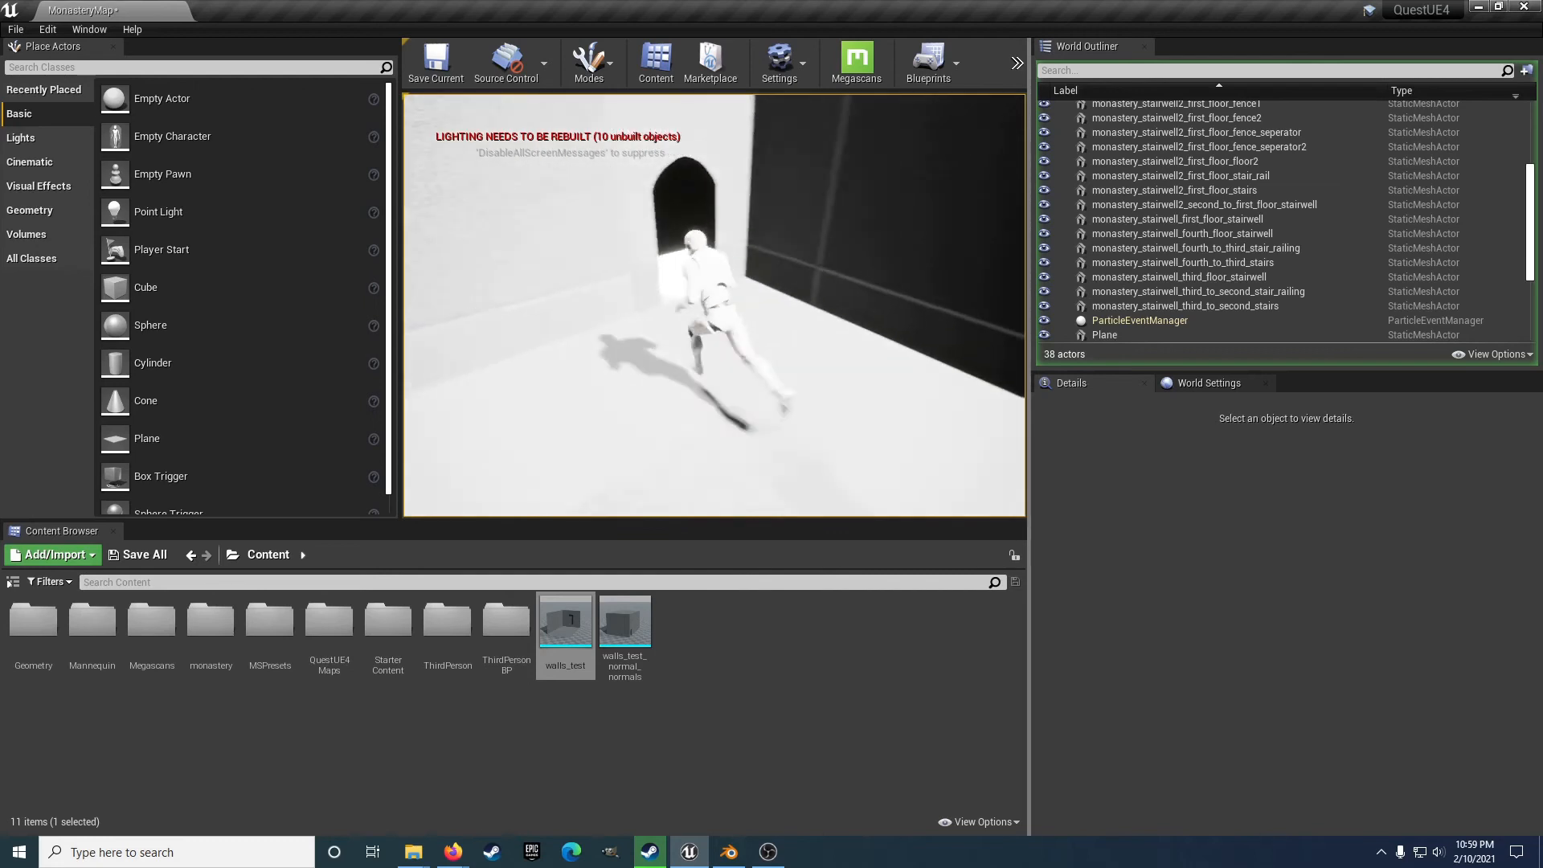
key("w")
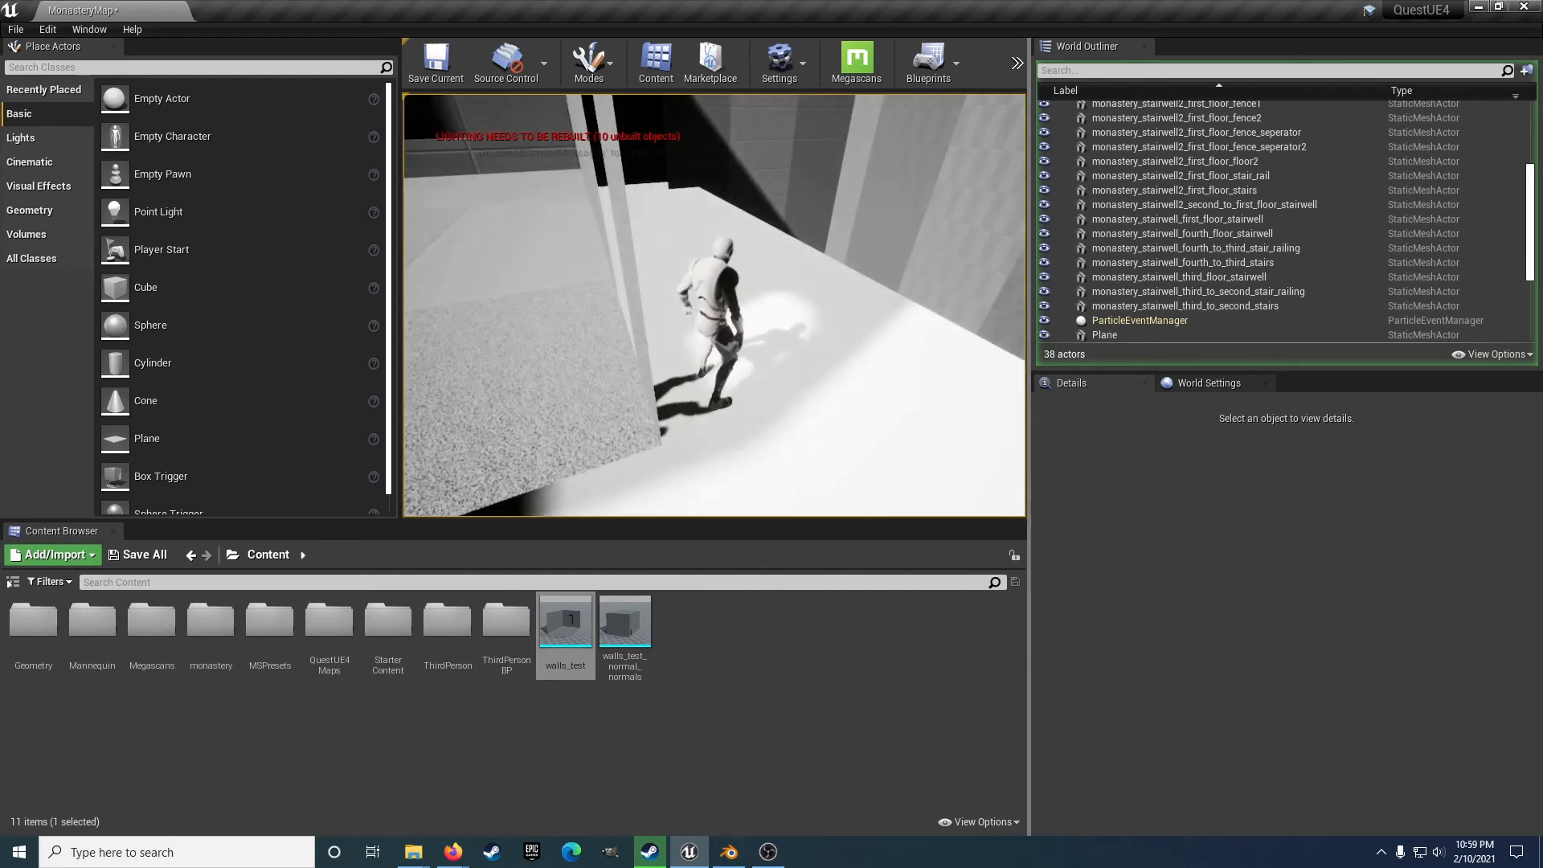
key("w")
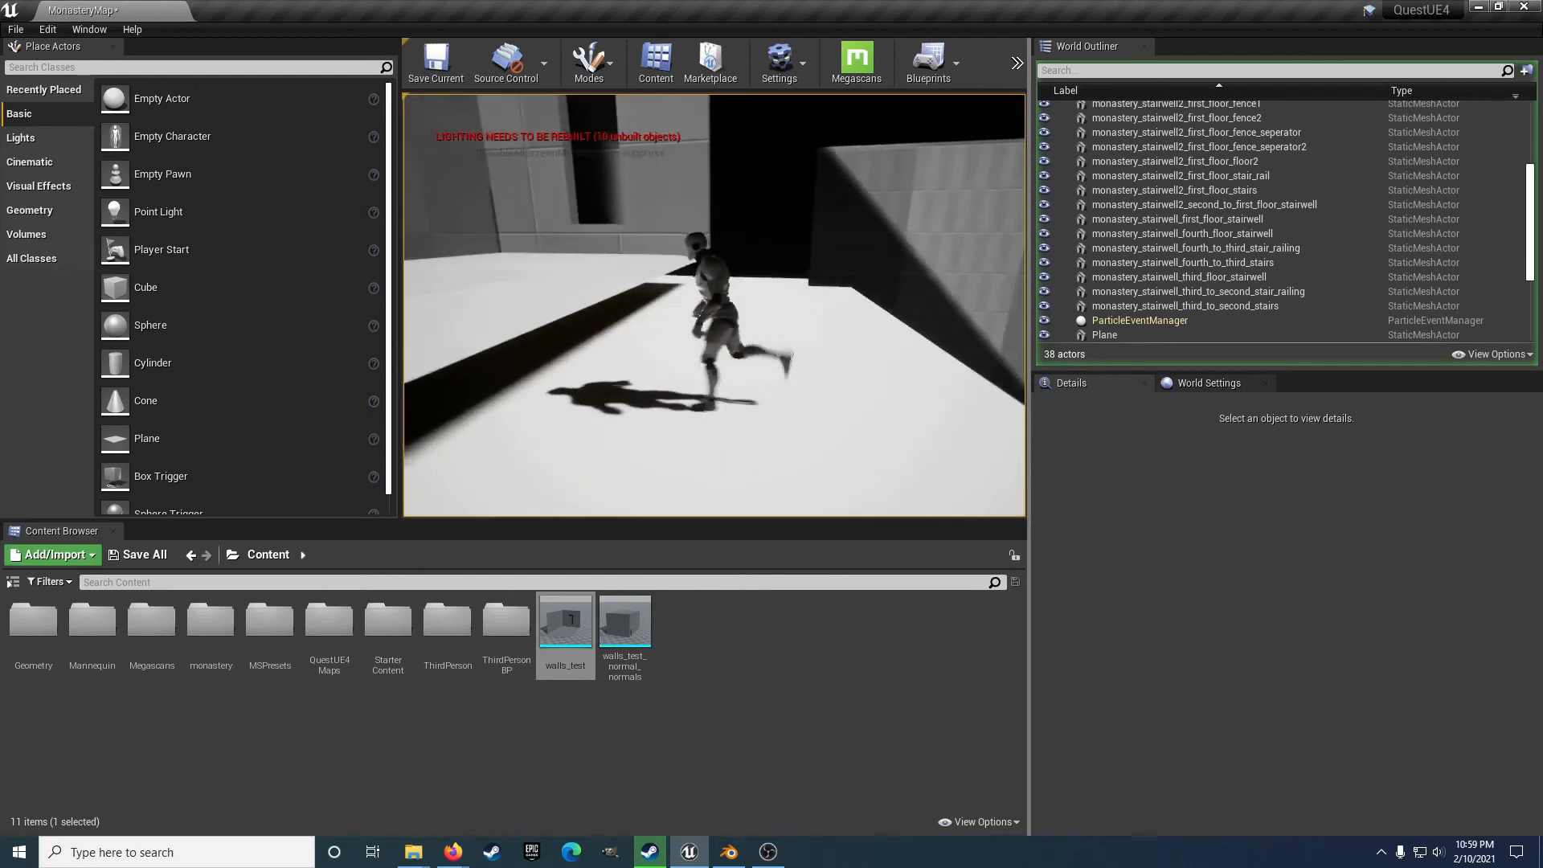
key("w")
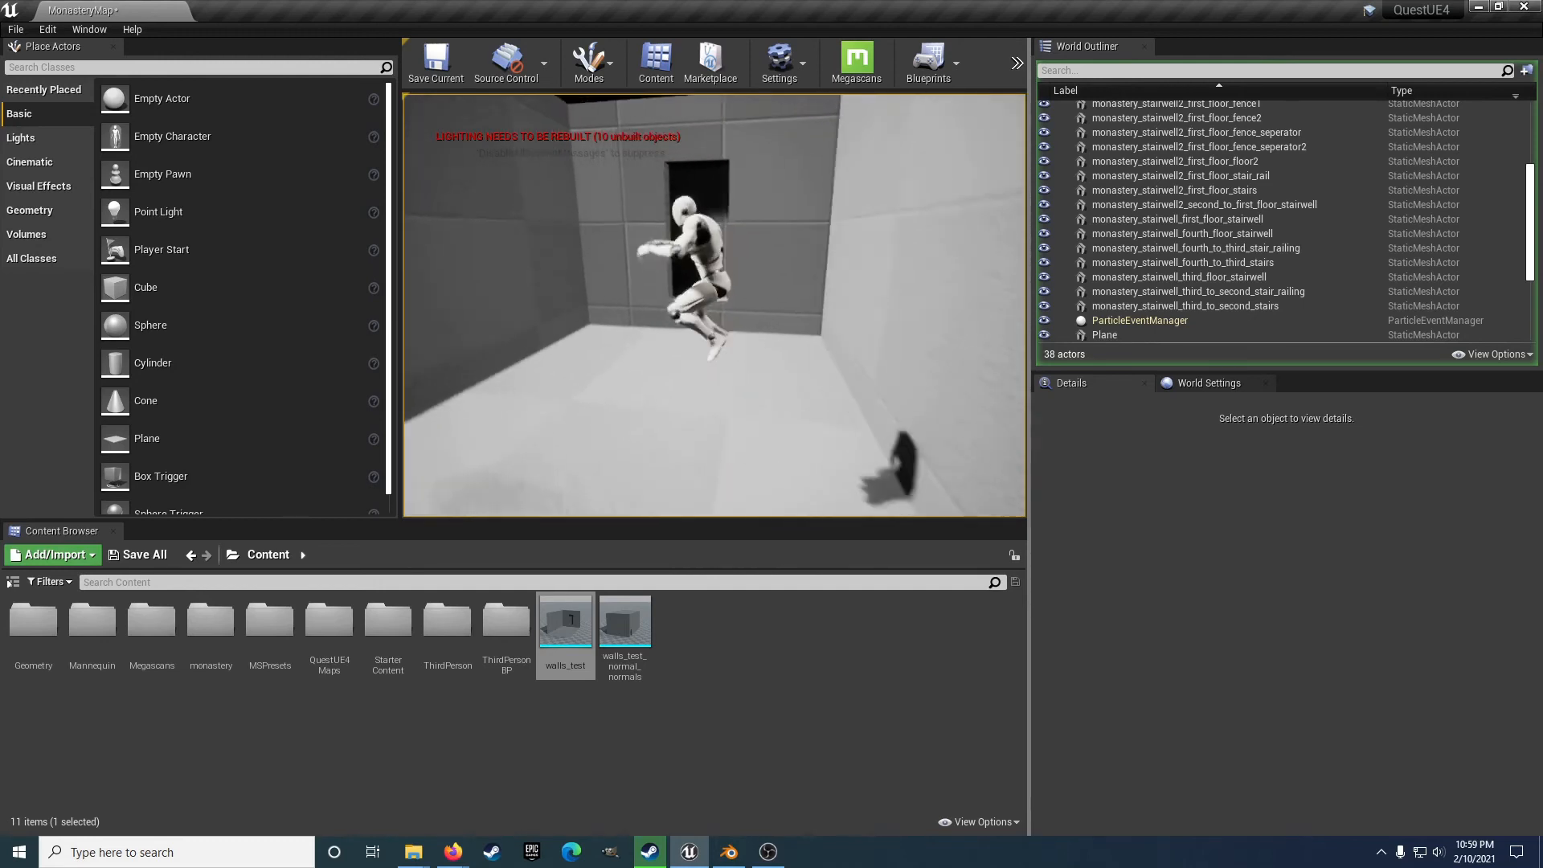
key("a")
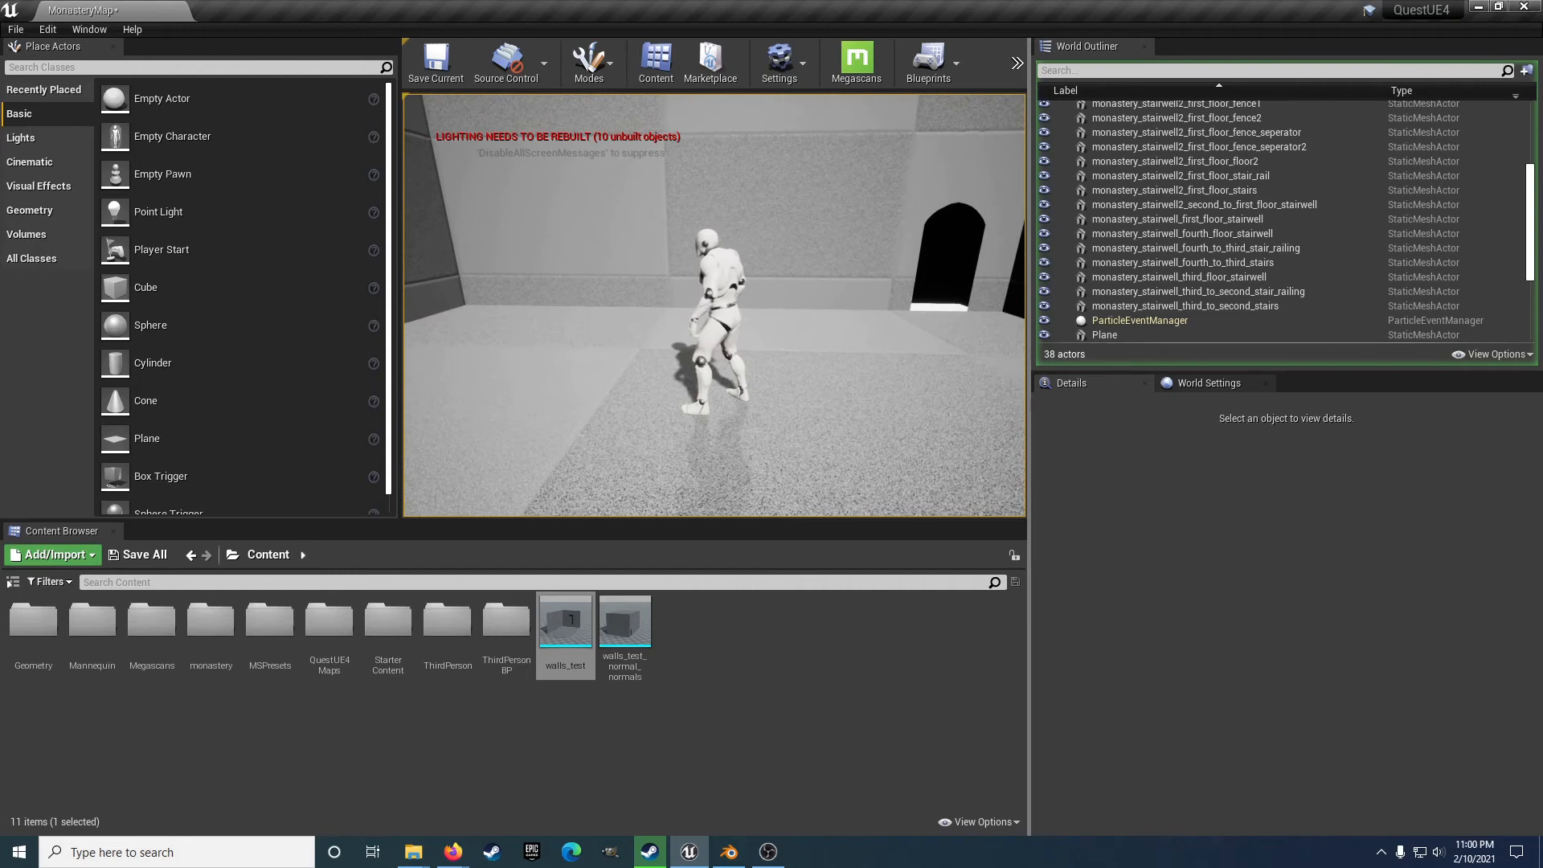
key("Escape")
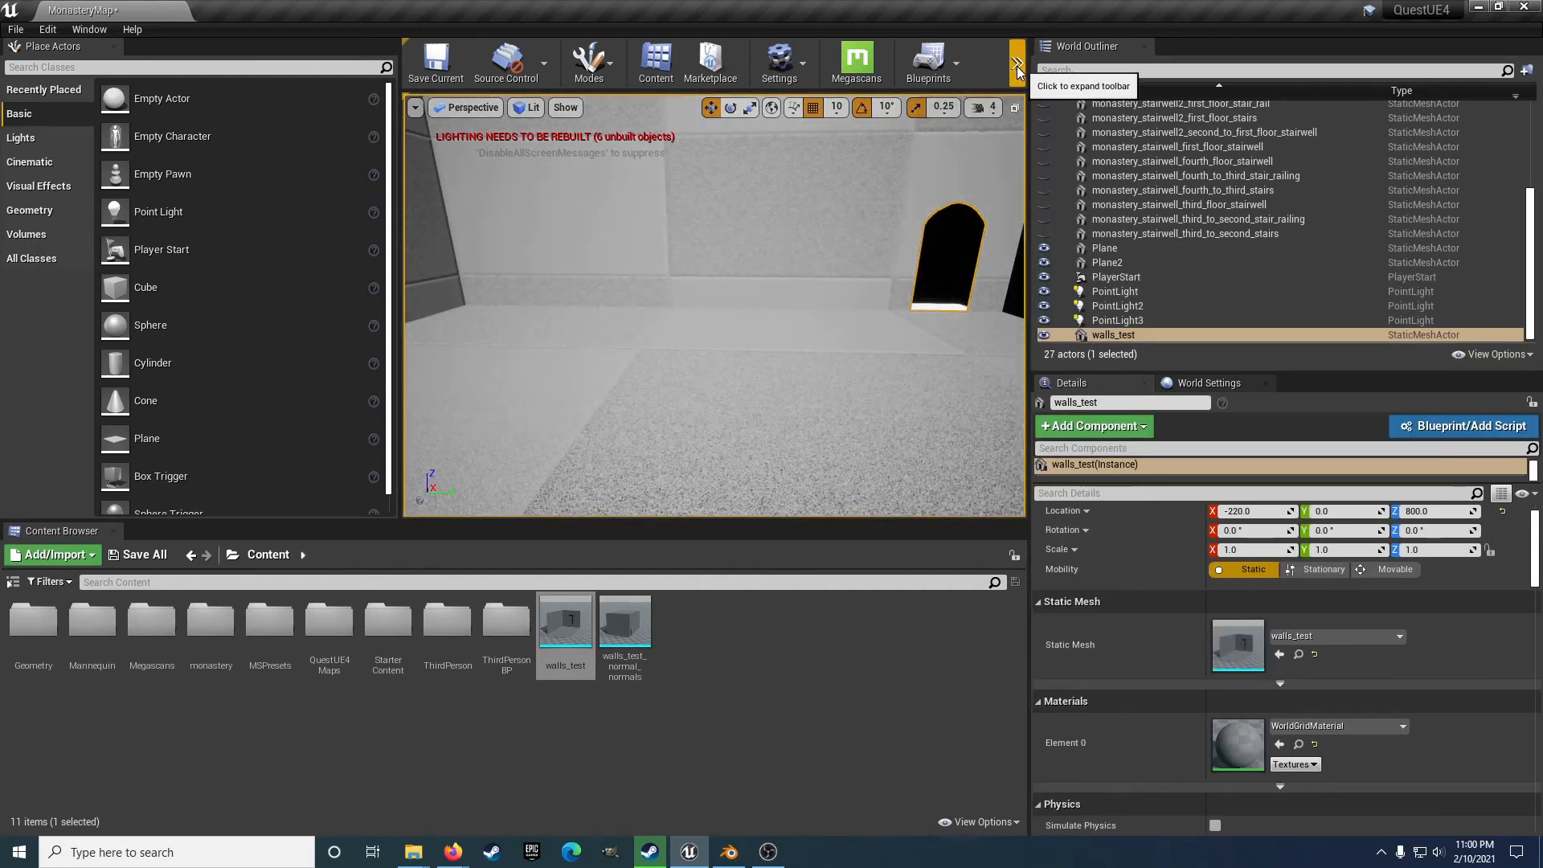
left_click(1017, 68)
left_click(1038, 175)
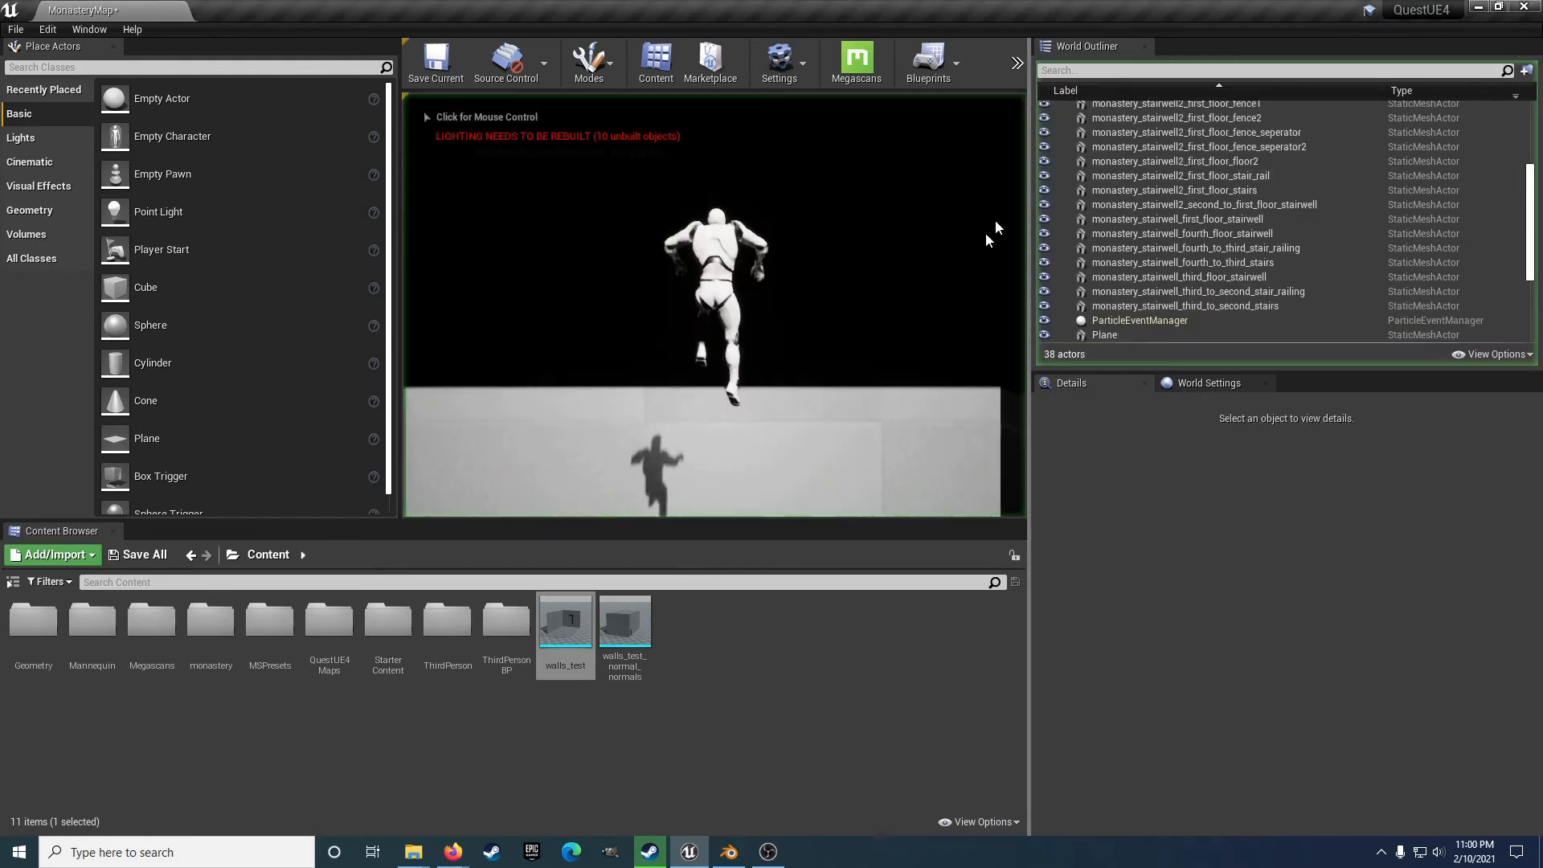
key("Escape")
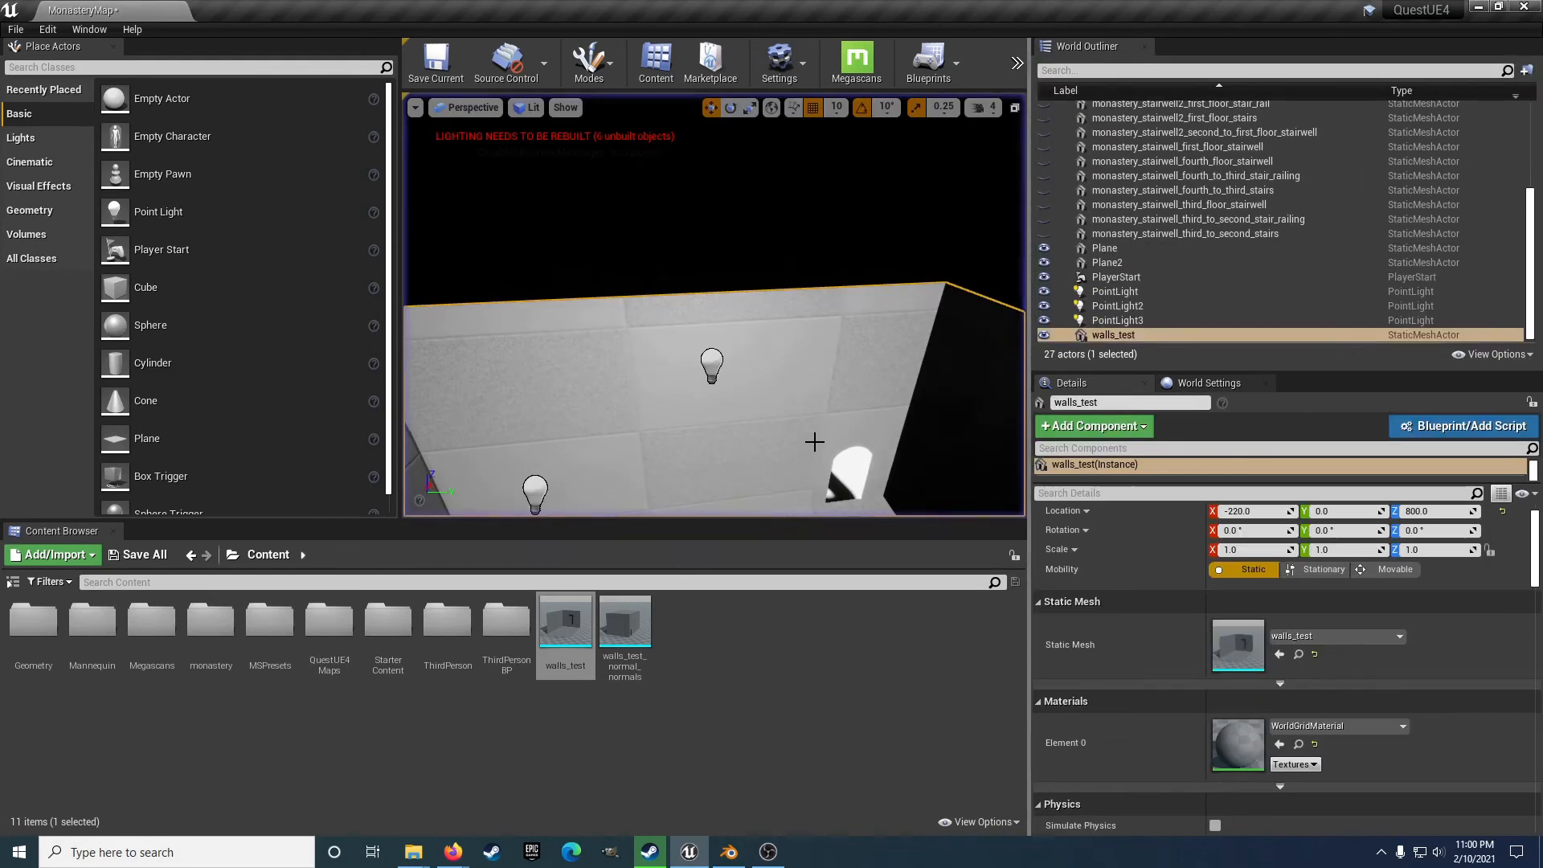
Assign the monastery_stone_walls material instance to Element 0 of the walls_test building.
key("s")
right_click_drag(813, 428, 809, 458)
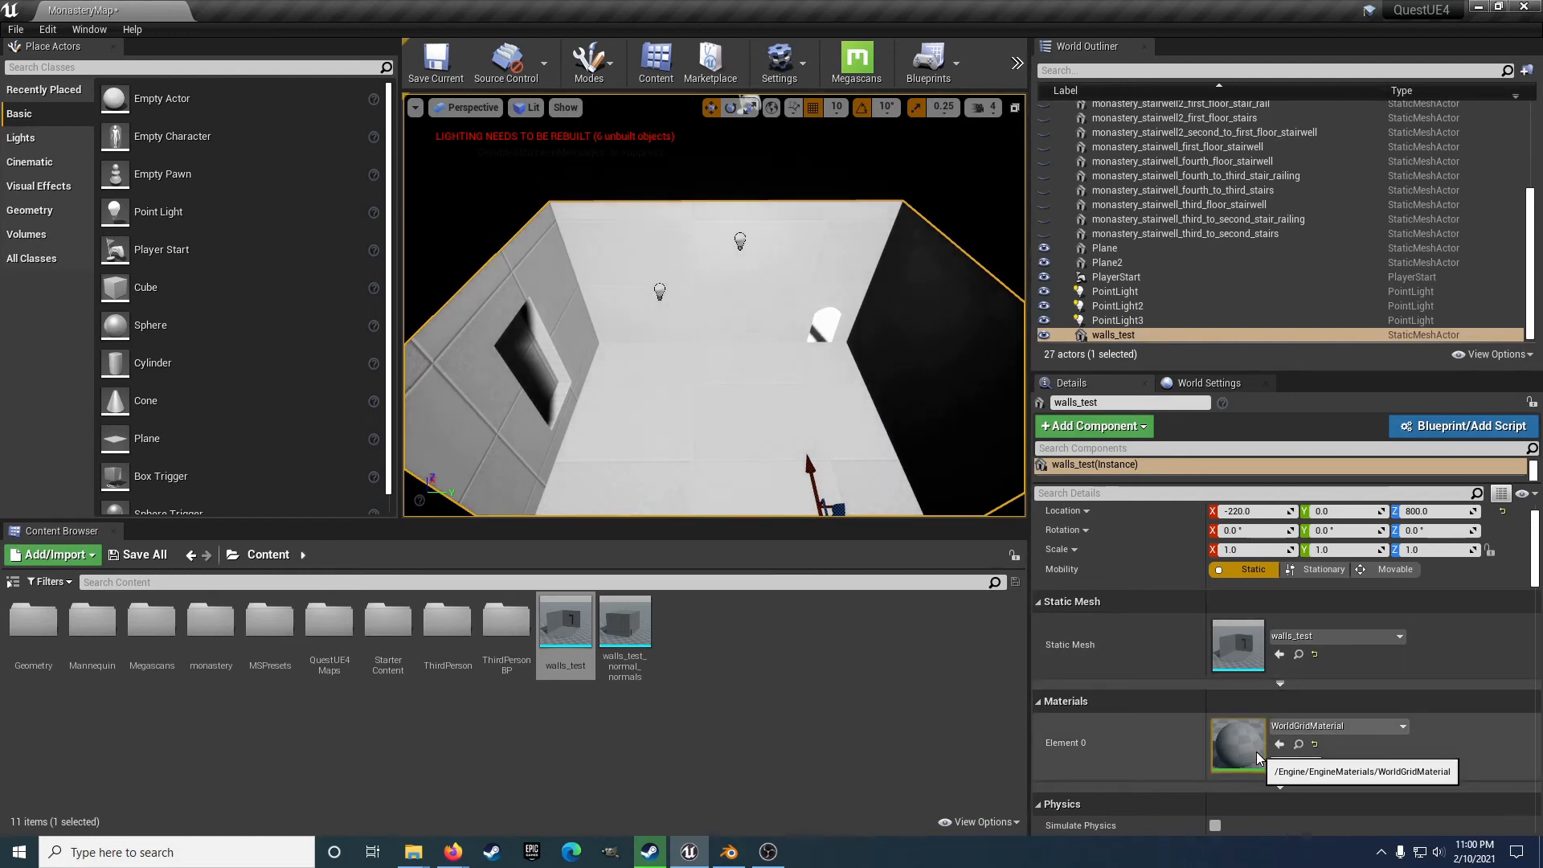
left_click(1297, 727)
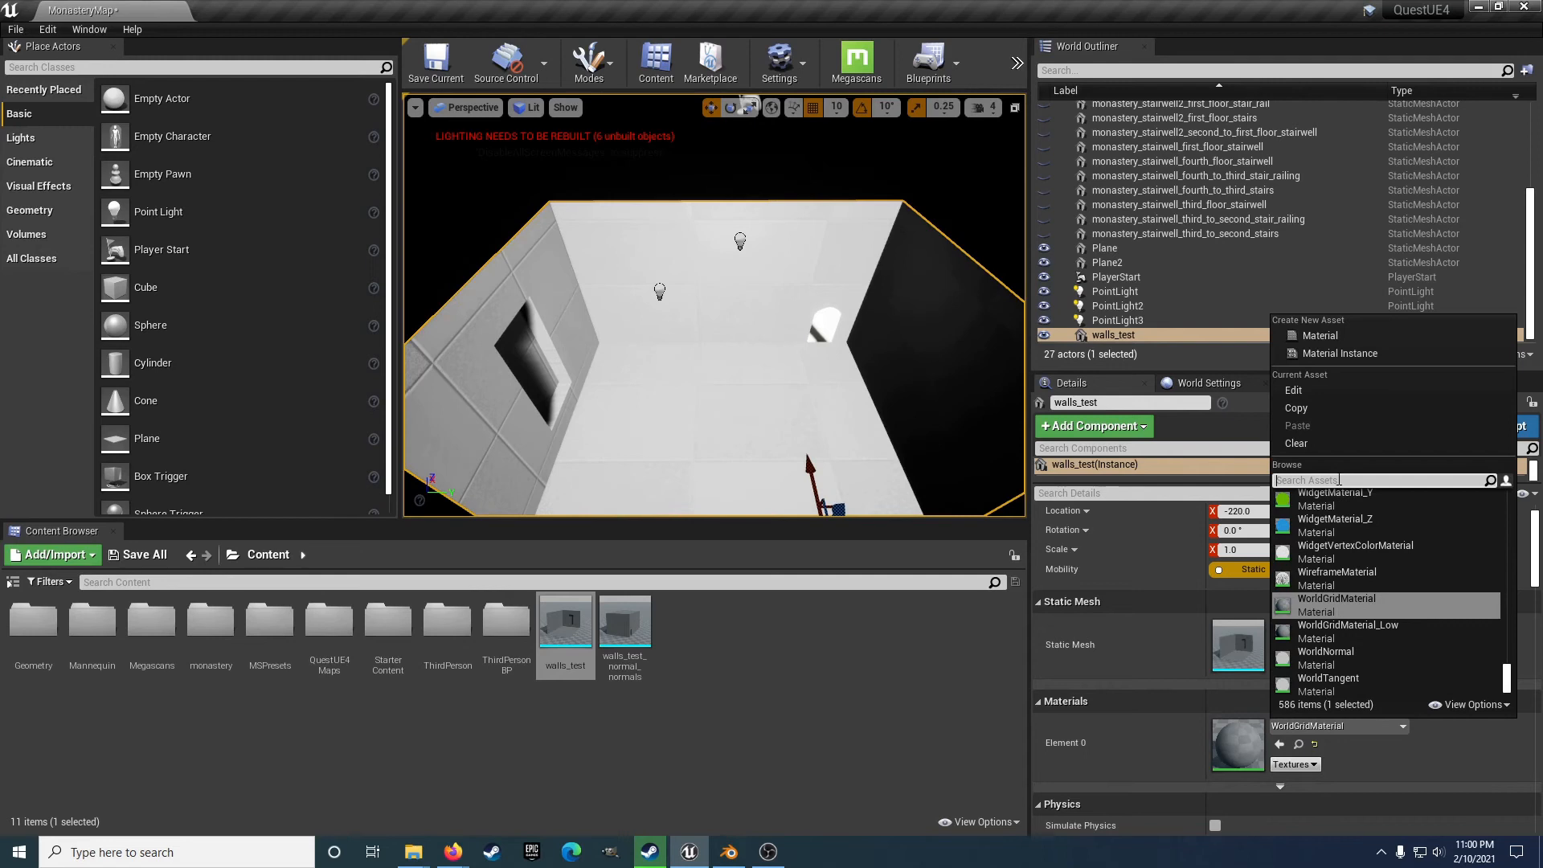
type("wall")
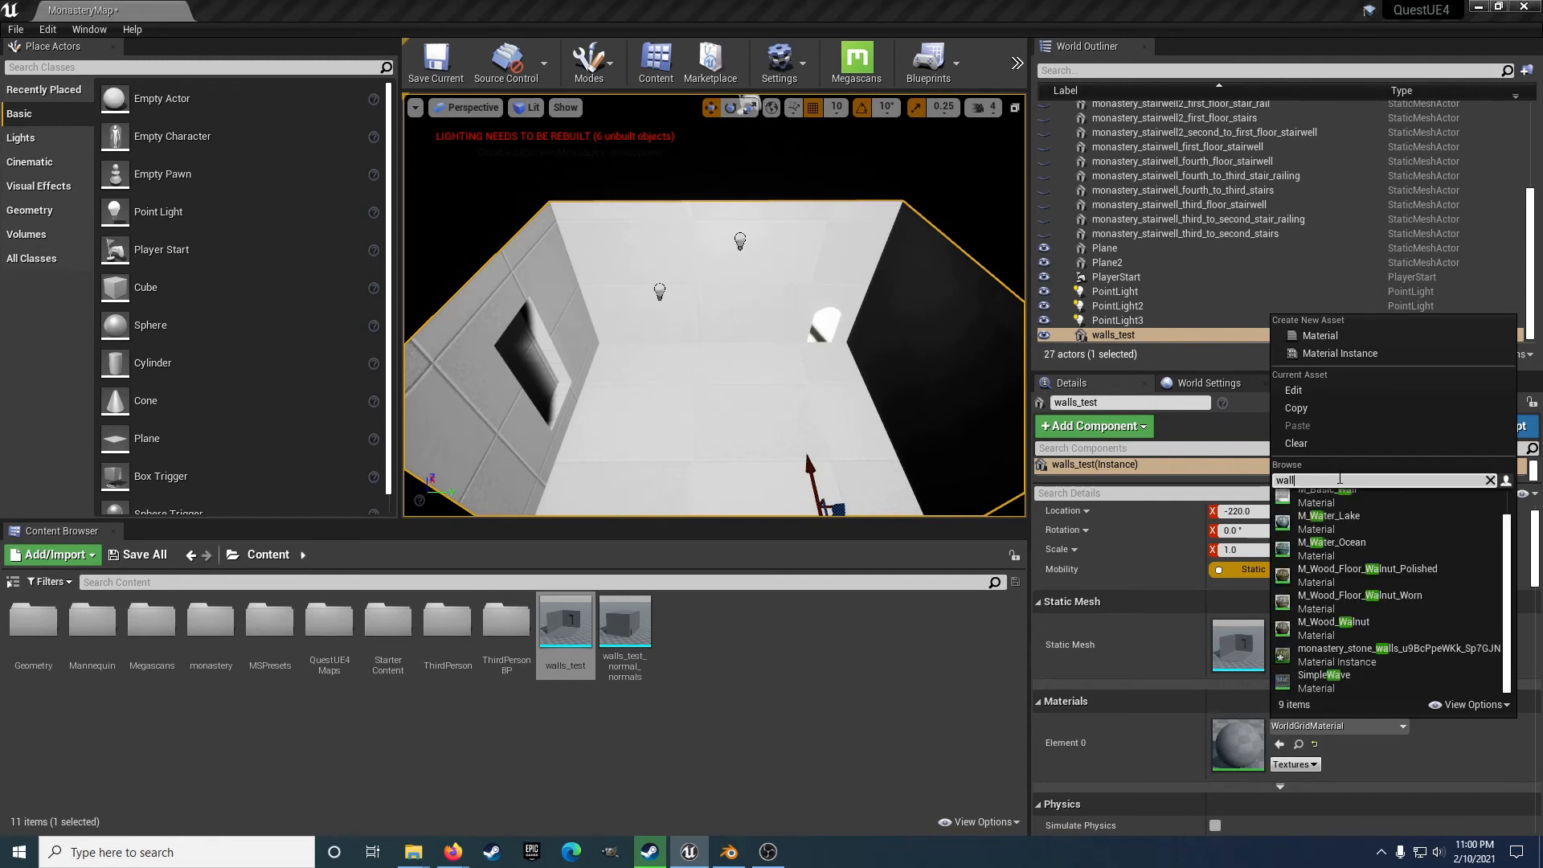
left_click(1338, 524)
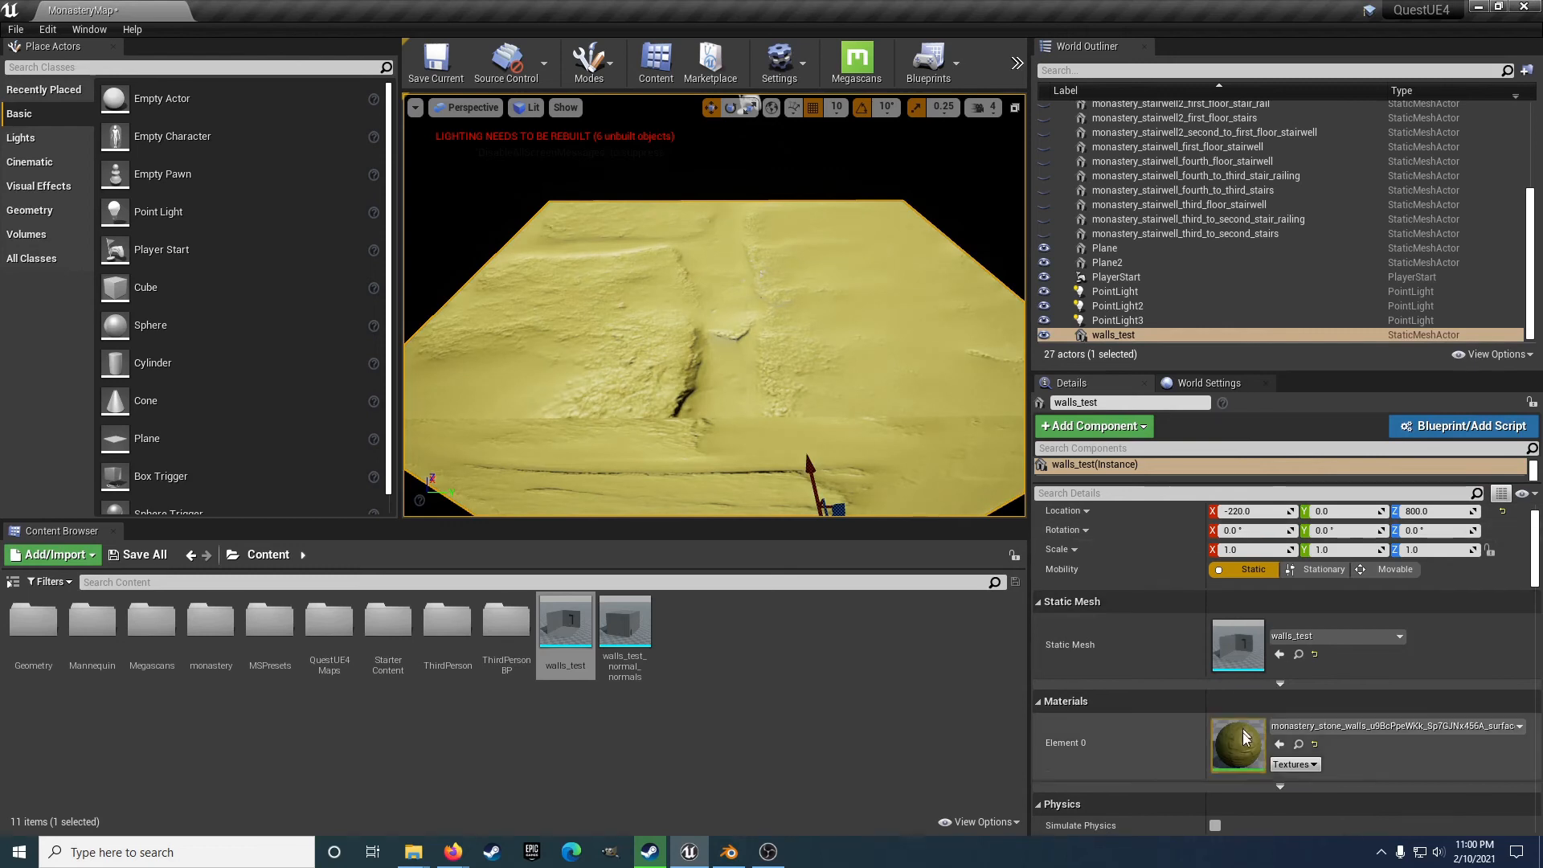
Open the monastery_stone_walls material instance and switch its Two Sided override off to compare how the building renders.
double_click(1235, 740)
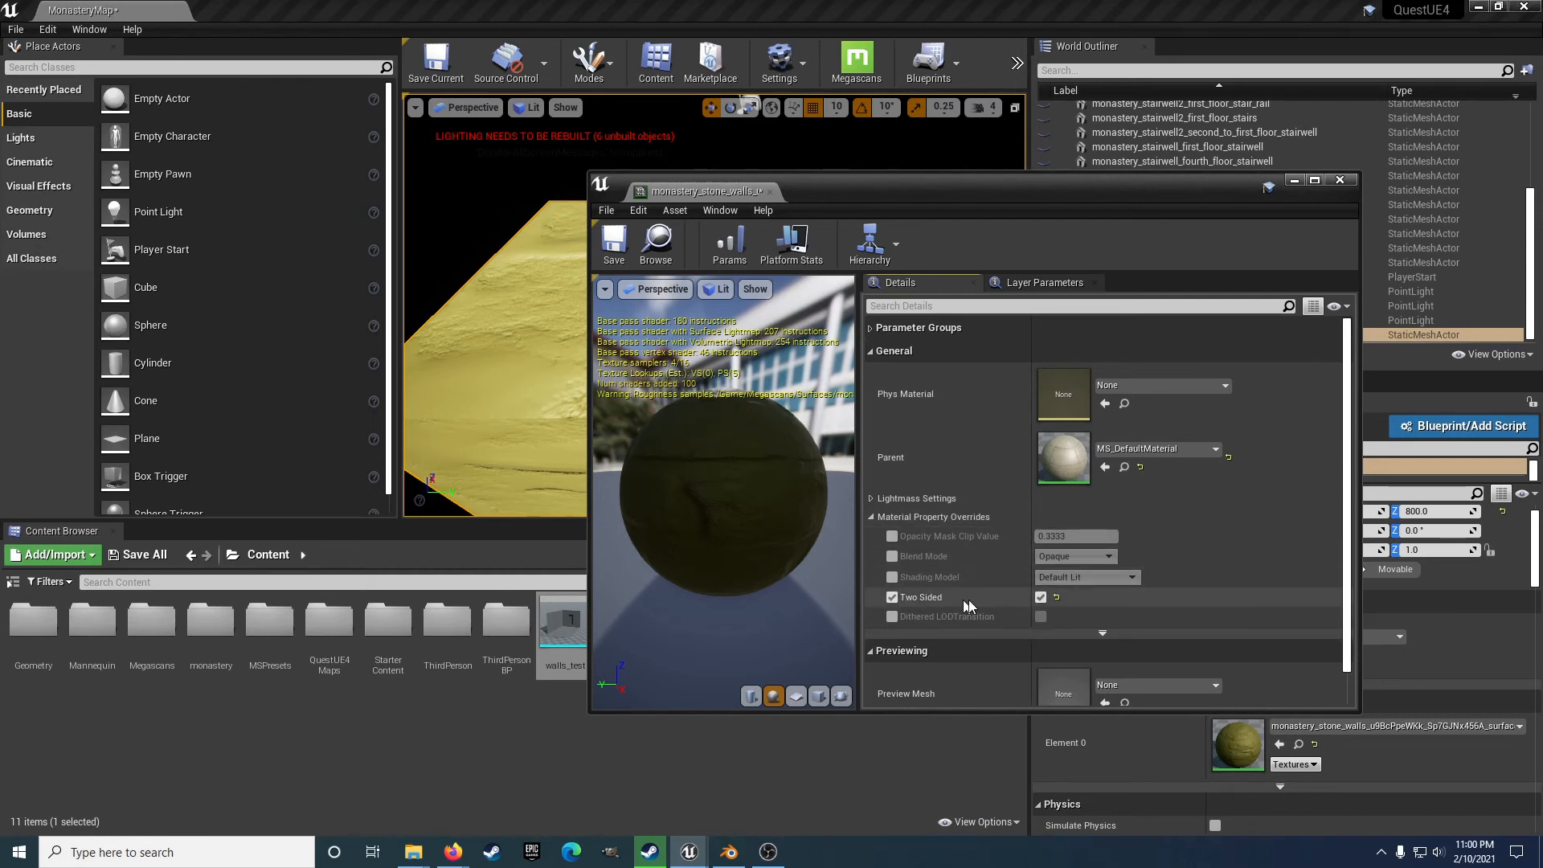
left_click(1042, 596)
left_click_drag(947, 184, 1201, 164)
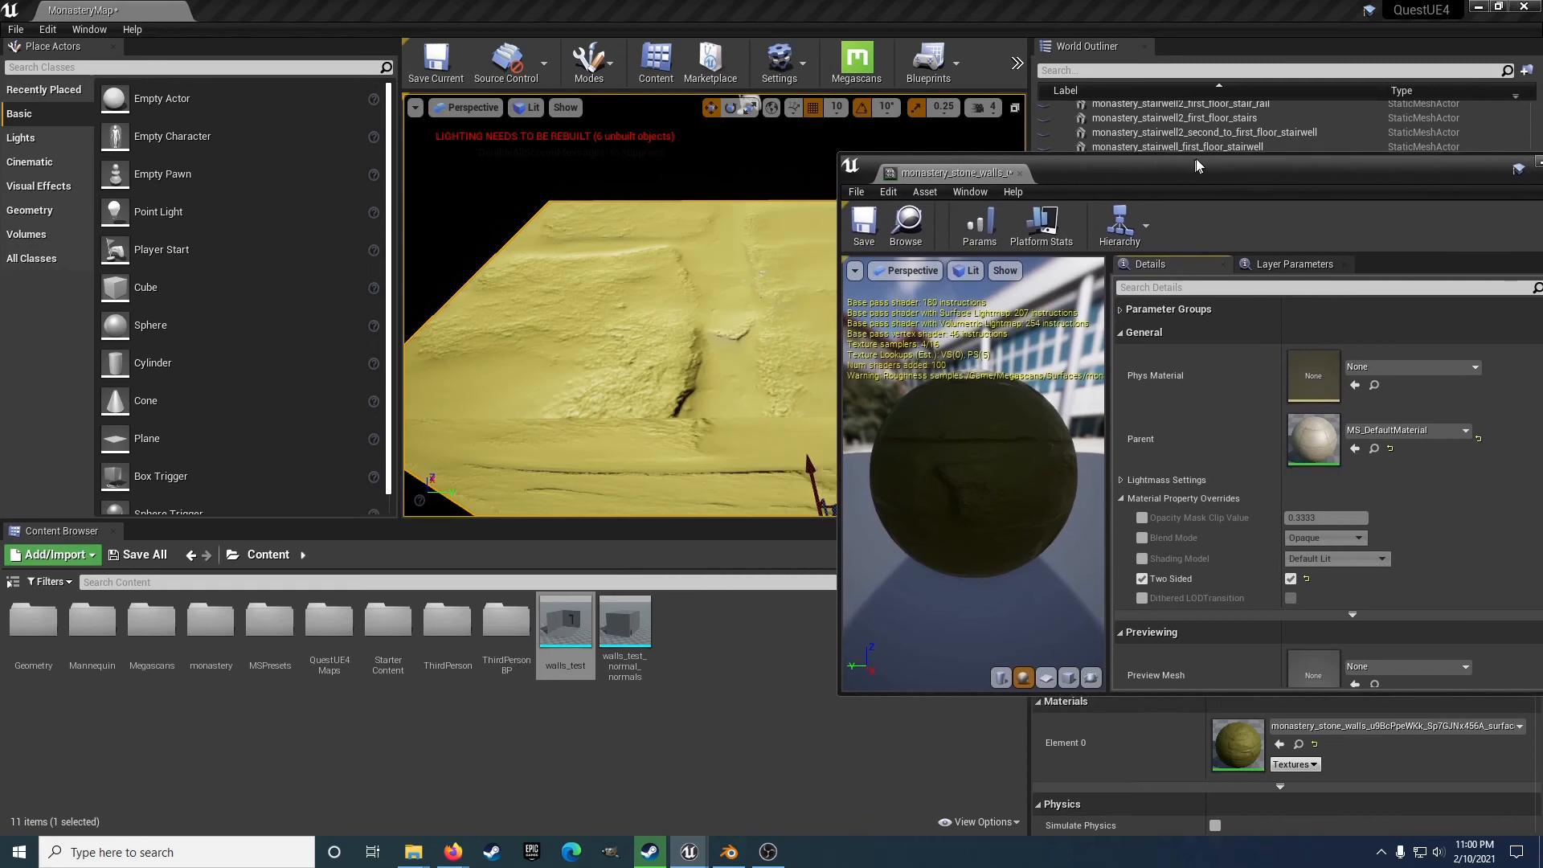
left_click(1296, 576)
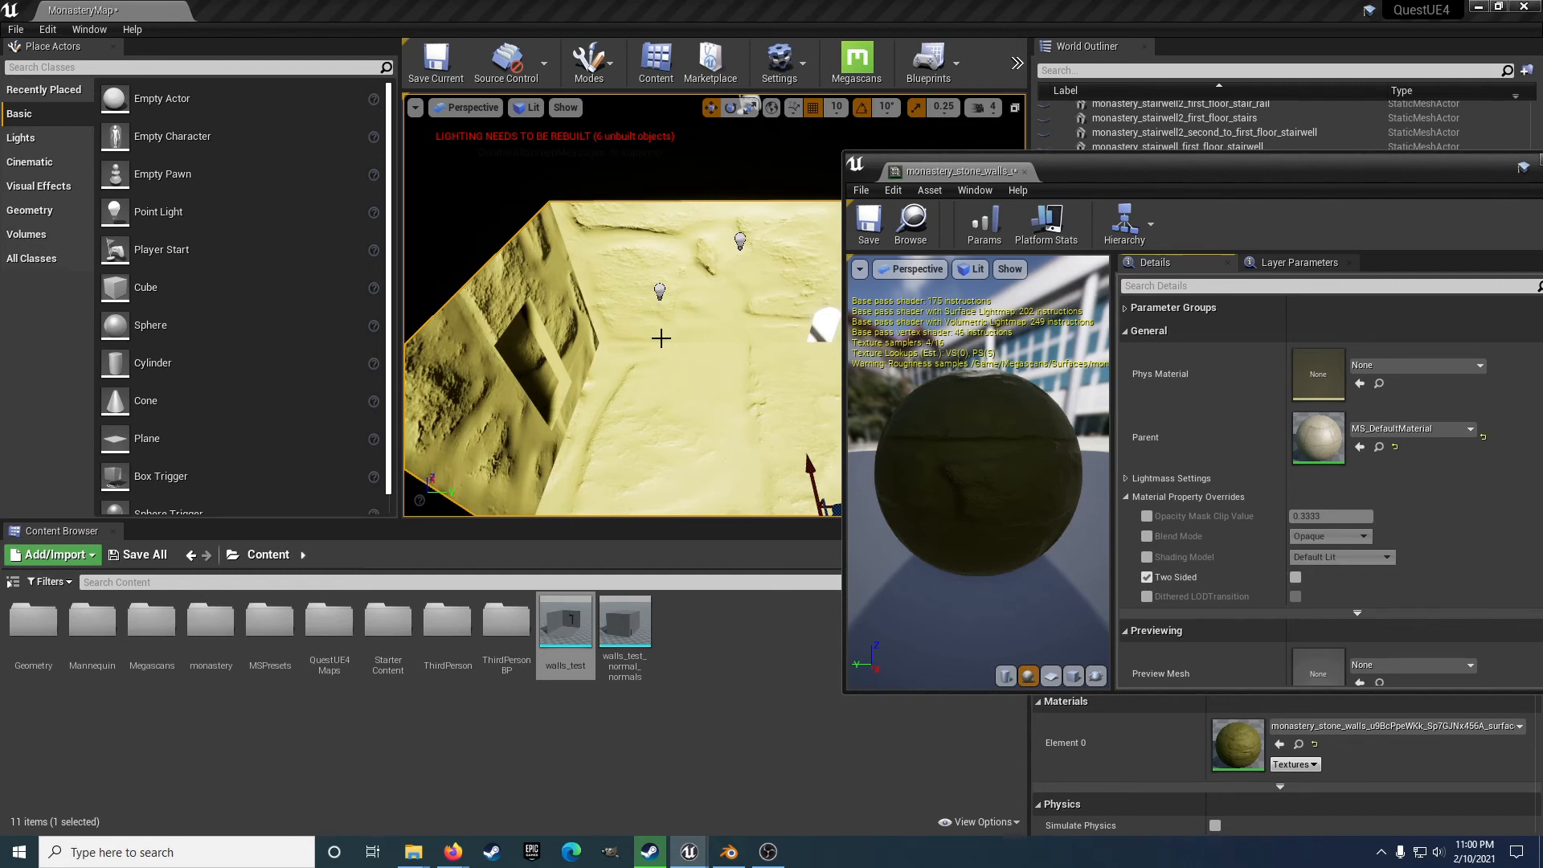
Enable Two Sided on the monastery_stone_walls material instance, save it and close its editor.
left_click(1294, 577)
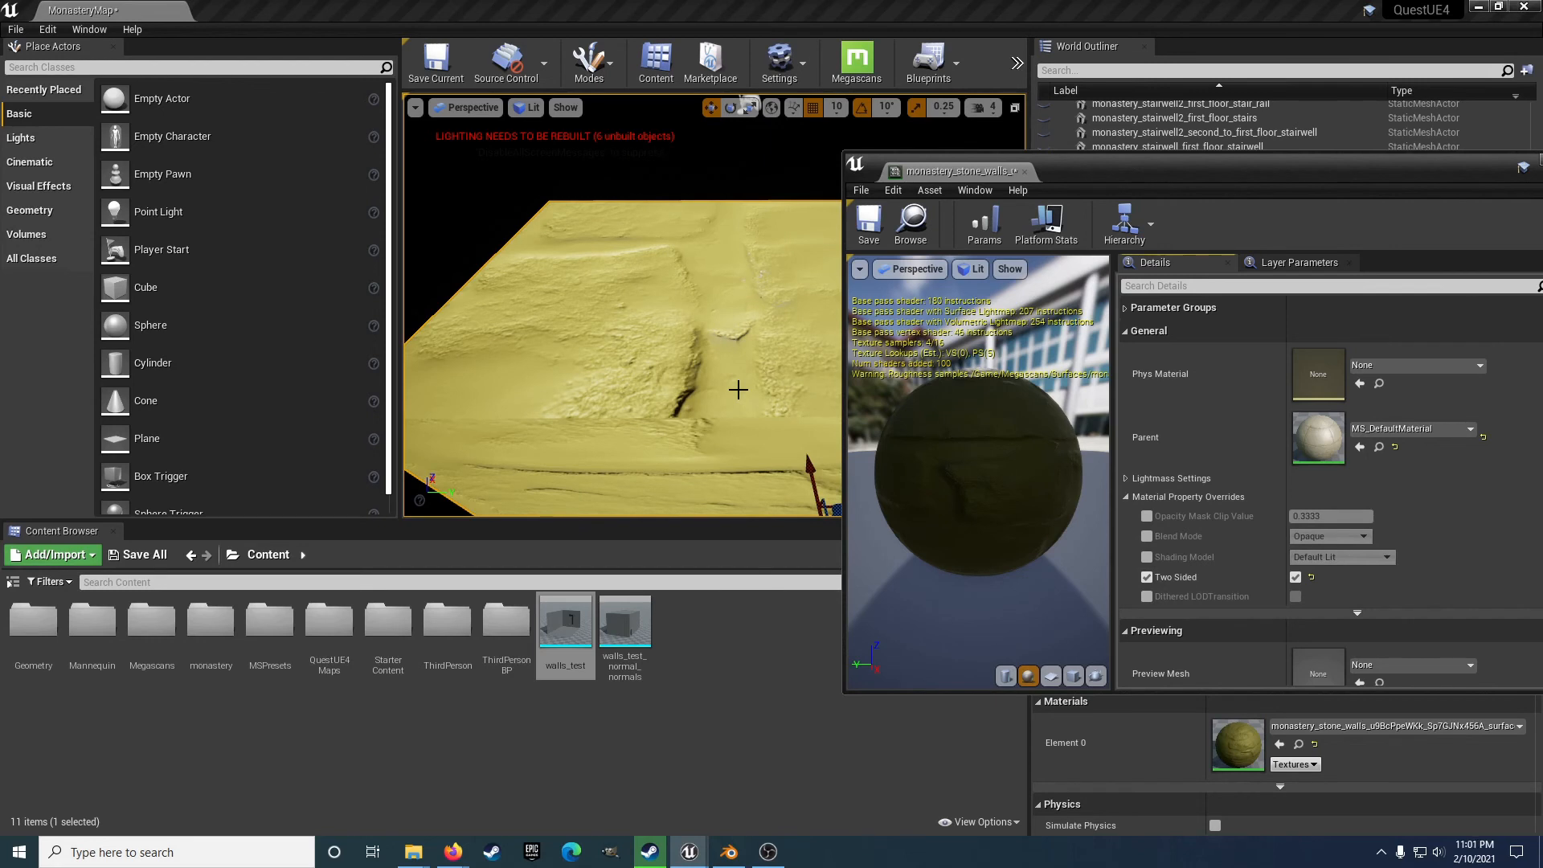
left_click_drag(1311, 170, 1188, 148)
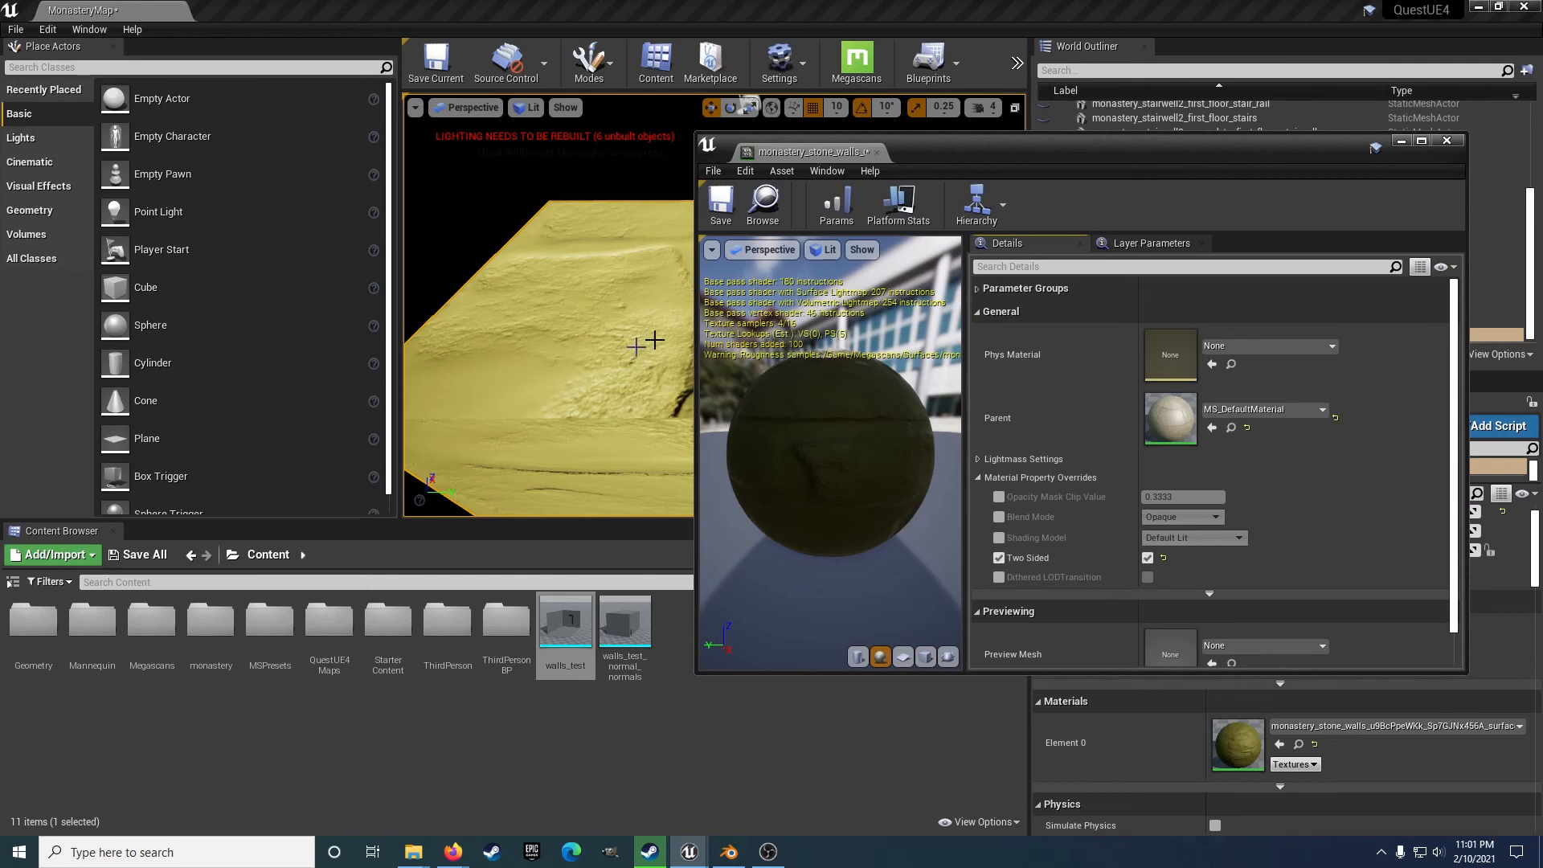
left_click(719, 205)
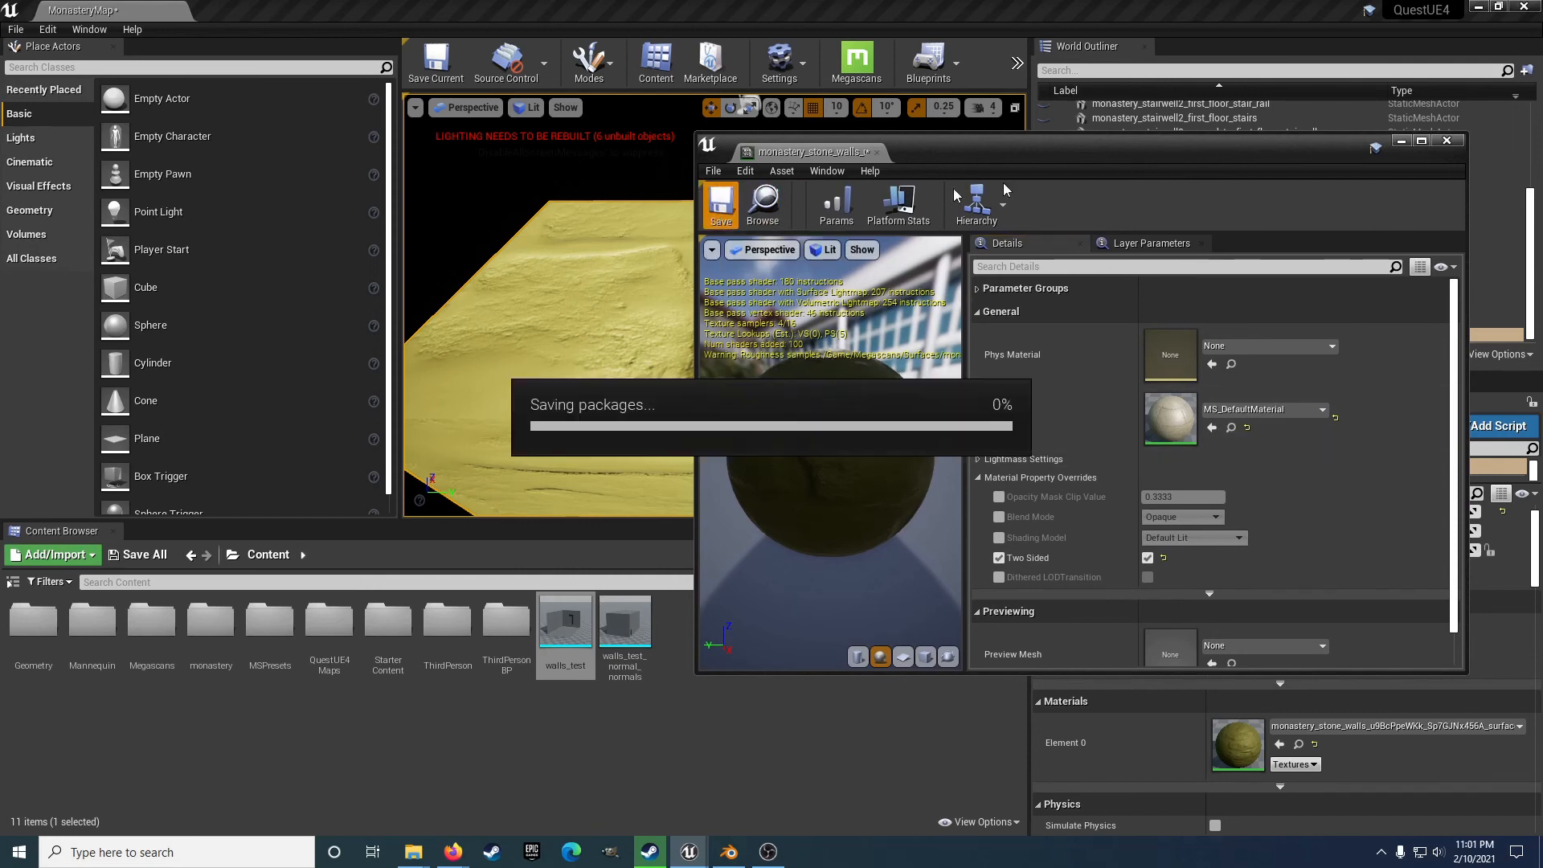
left_click(1446, 140)
Play the level and run the character off the roof and into the stone-textured building through its opening.
left_click(1010, 79)
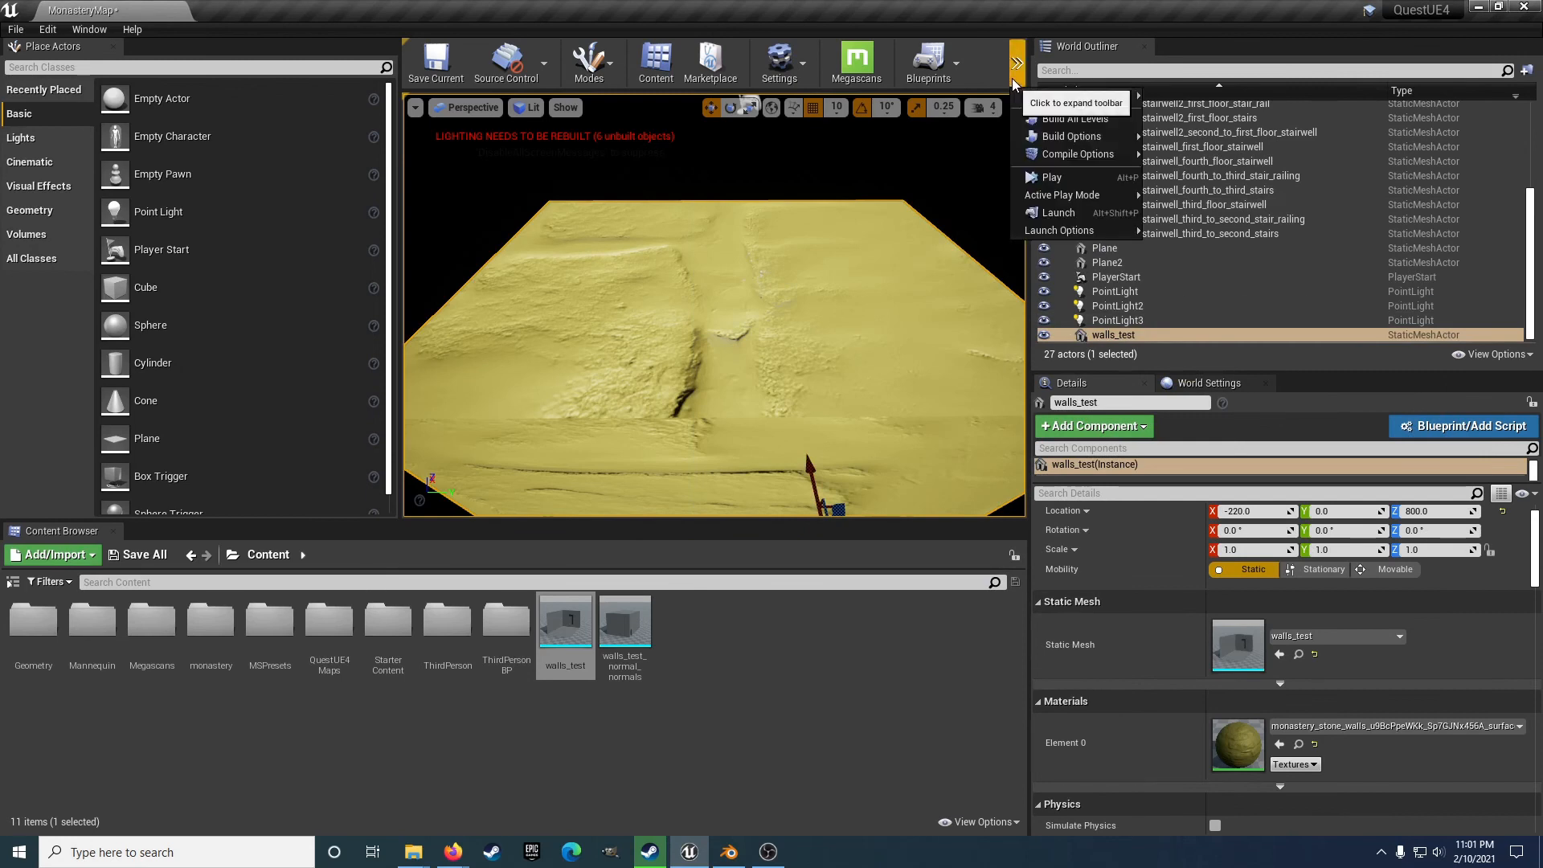
left_click(1048, 172)
left_click(924, 210)
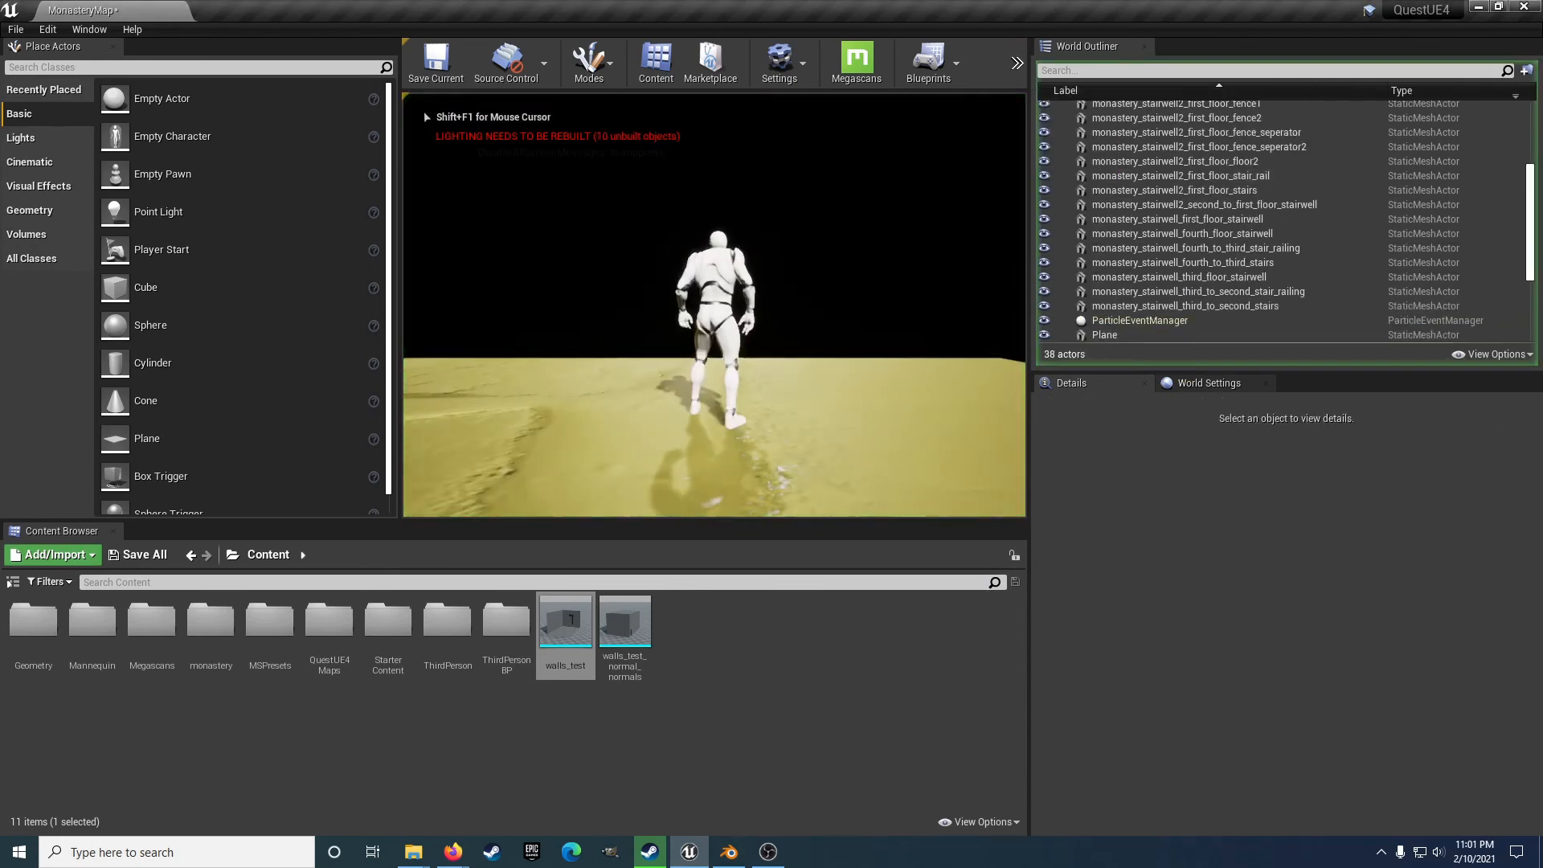
key("w")
key("w")
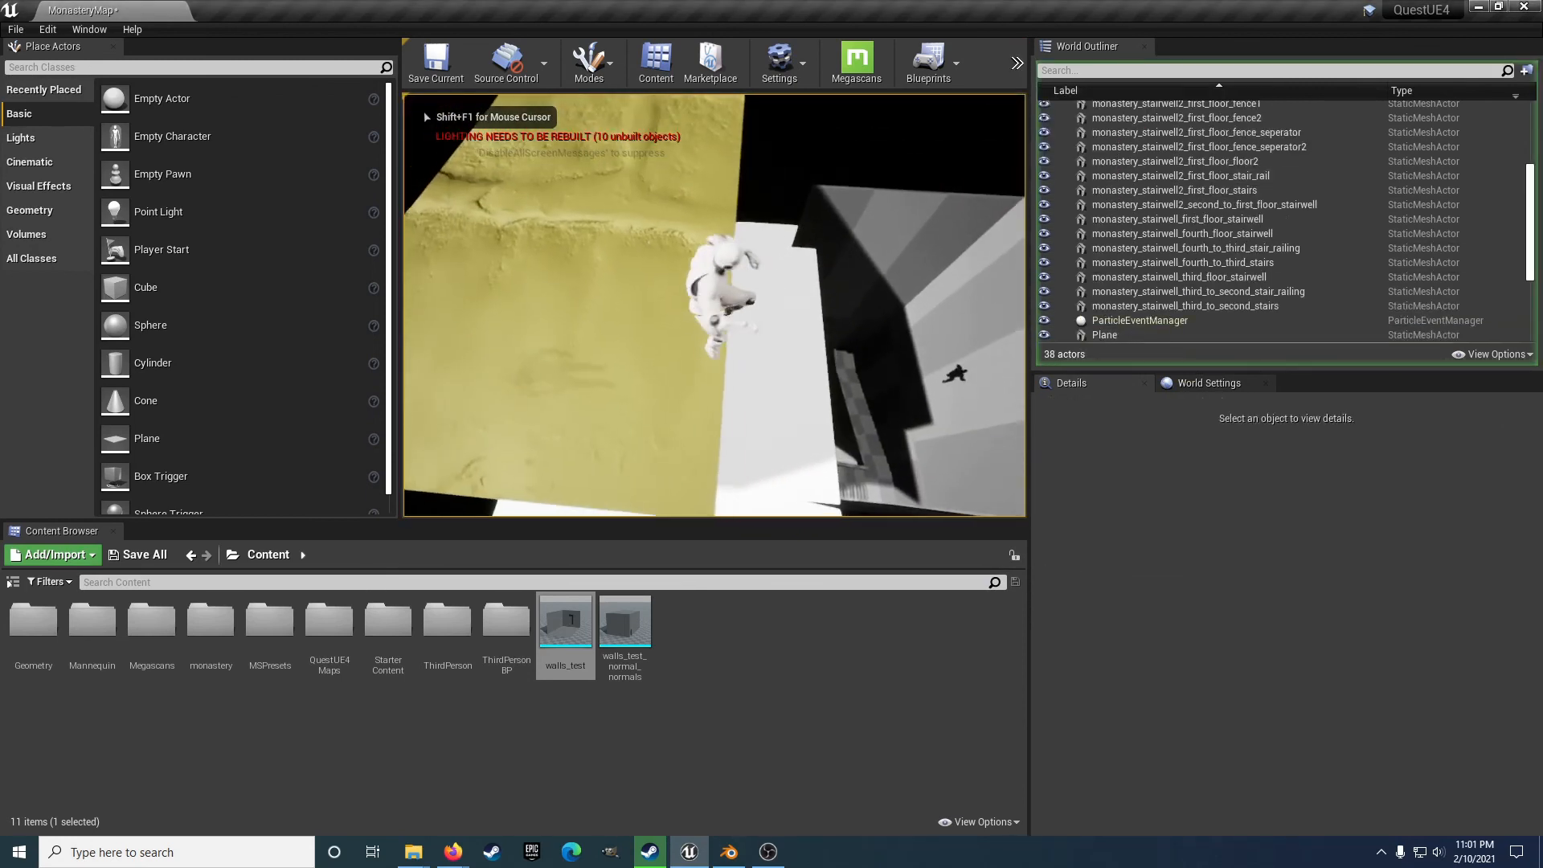
key("w")
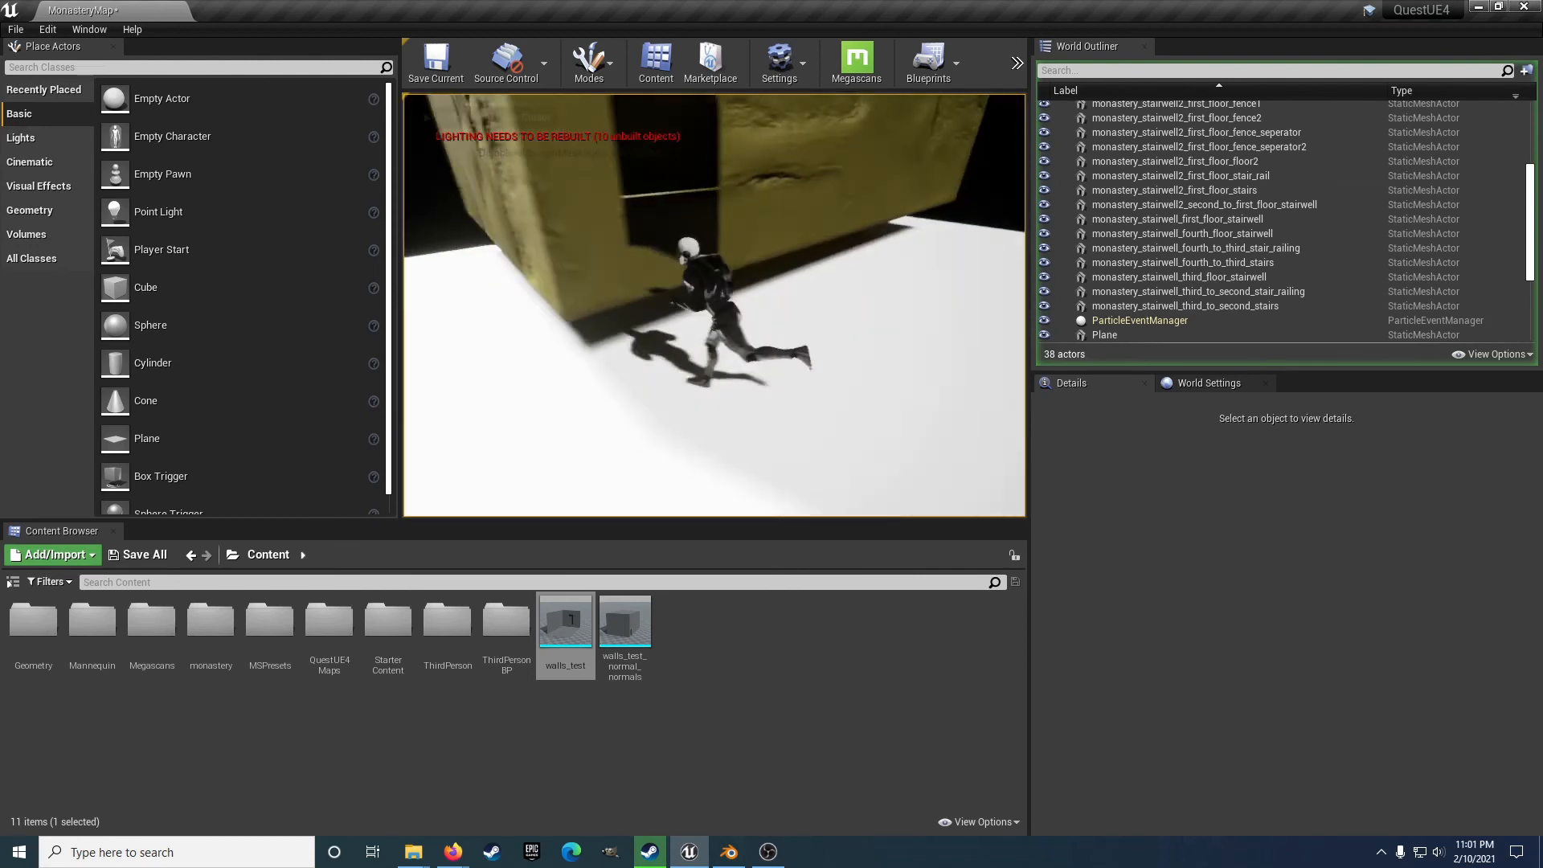
key("w")
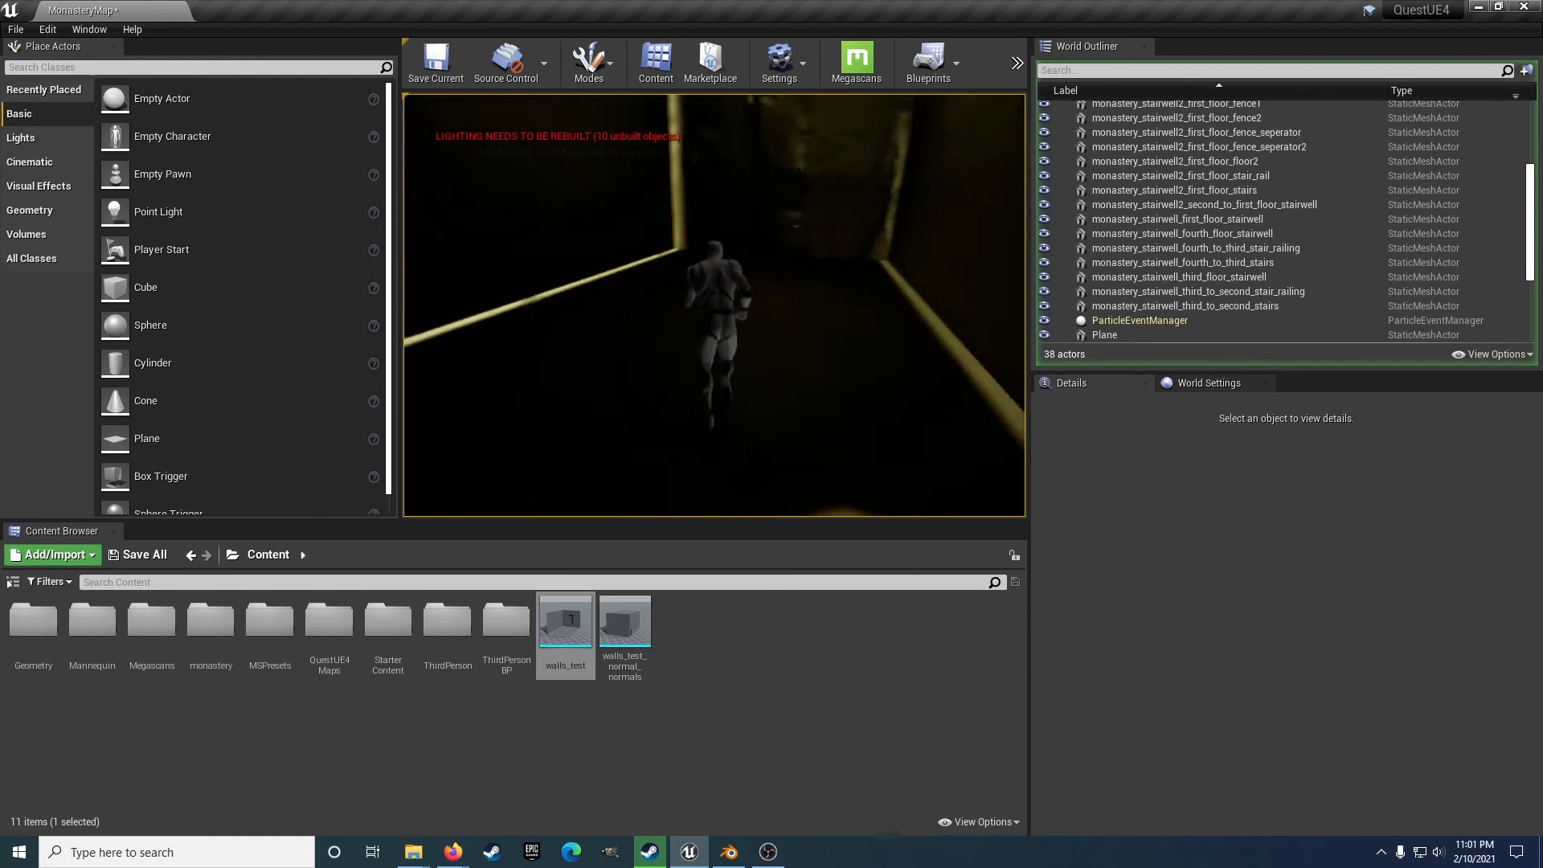
key("w")
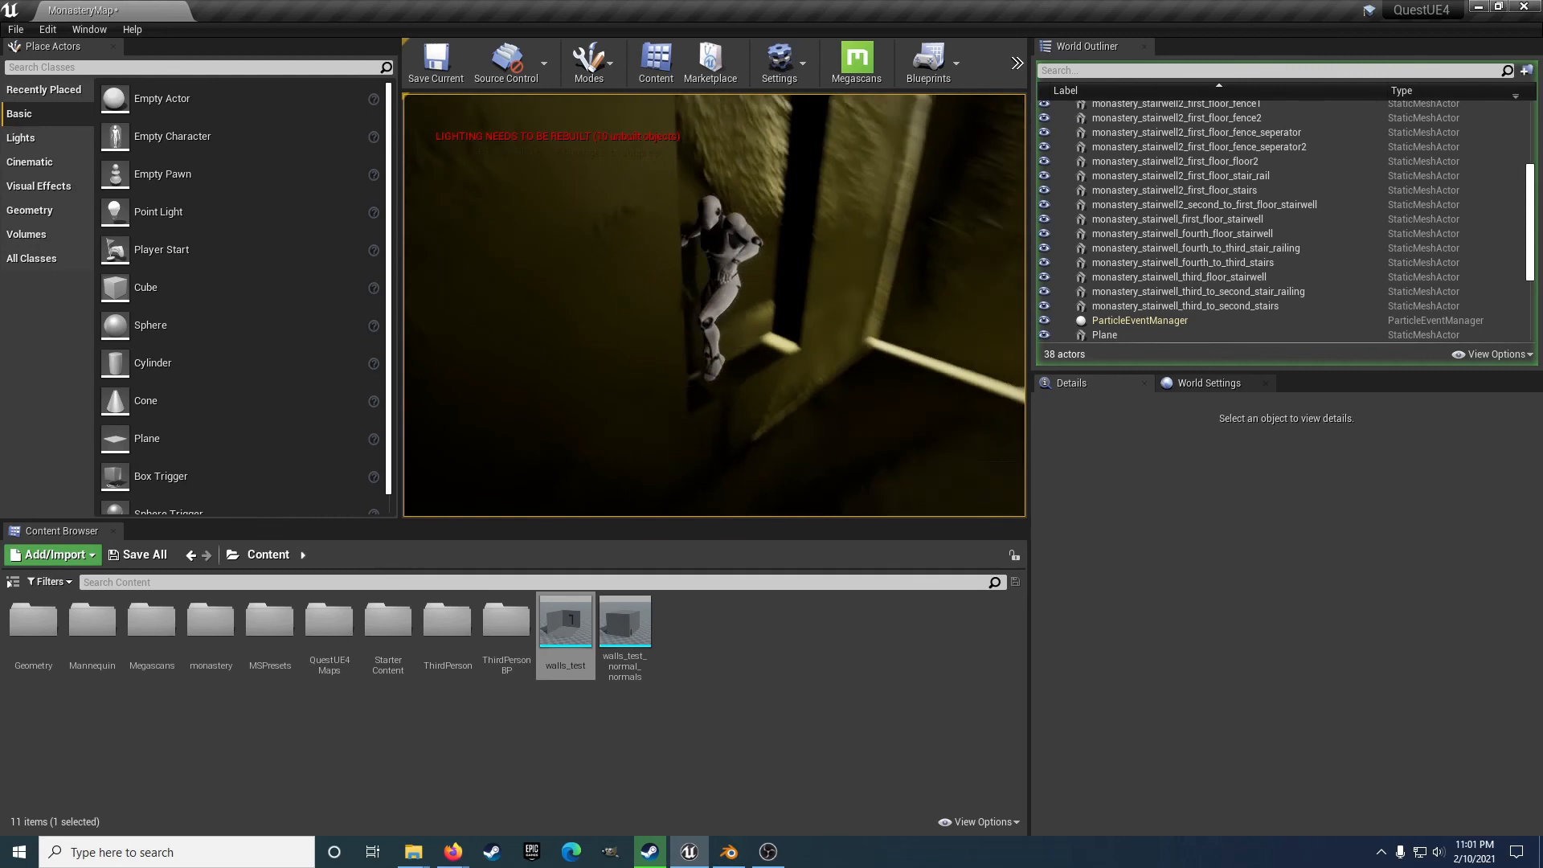
Jump and run the character against the stone-textured interior walls to test whether they block movement.
key("w")
key("space")
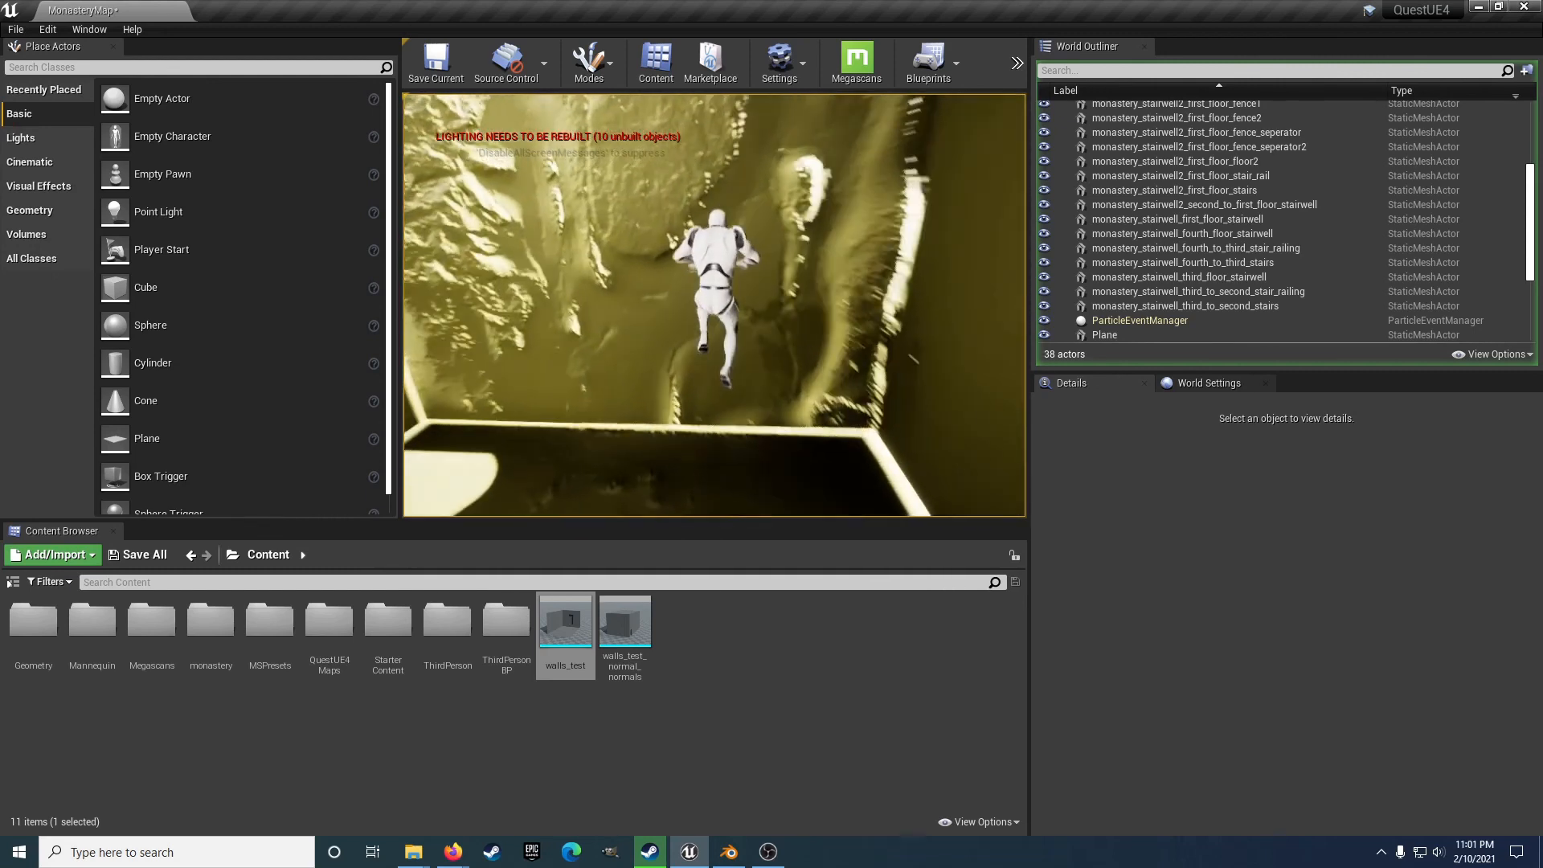
key("space")
key("w")
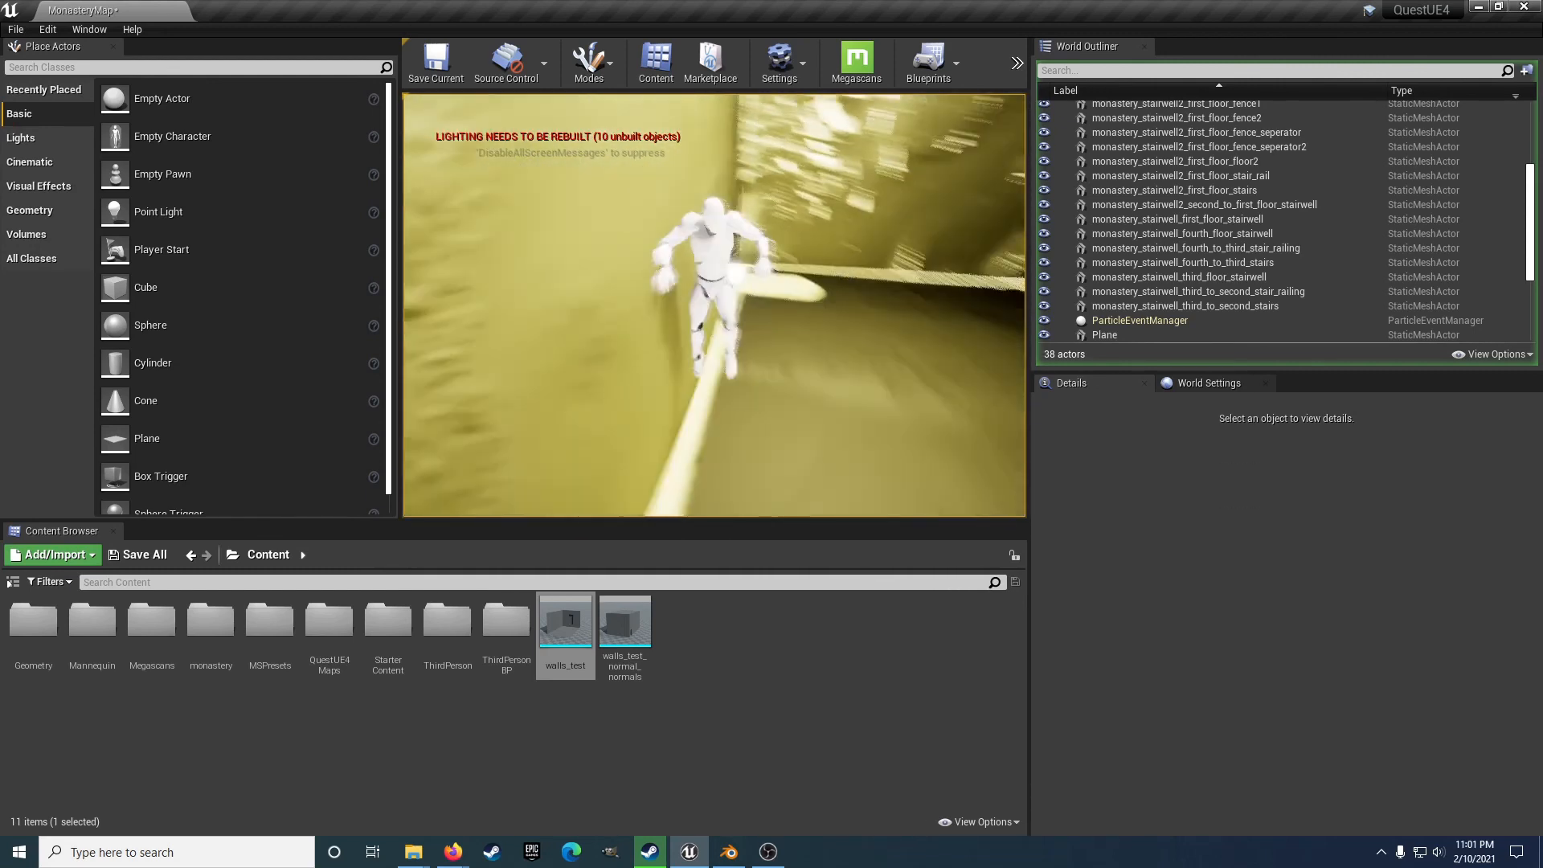
key("space")
key("w")
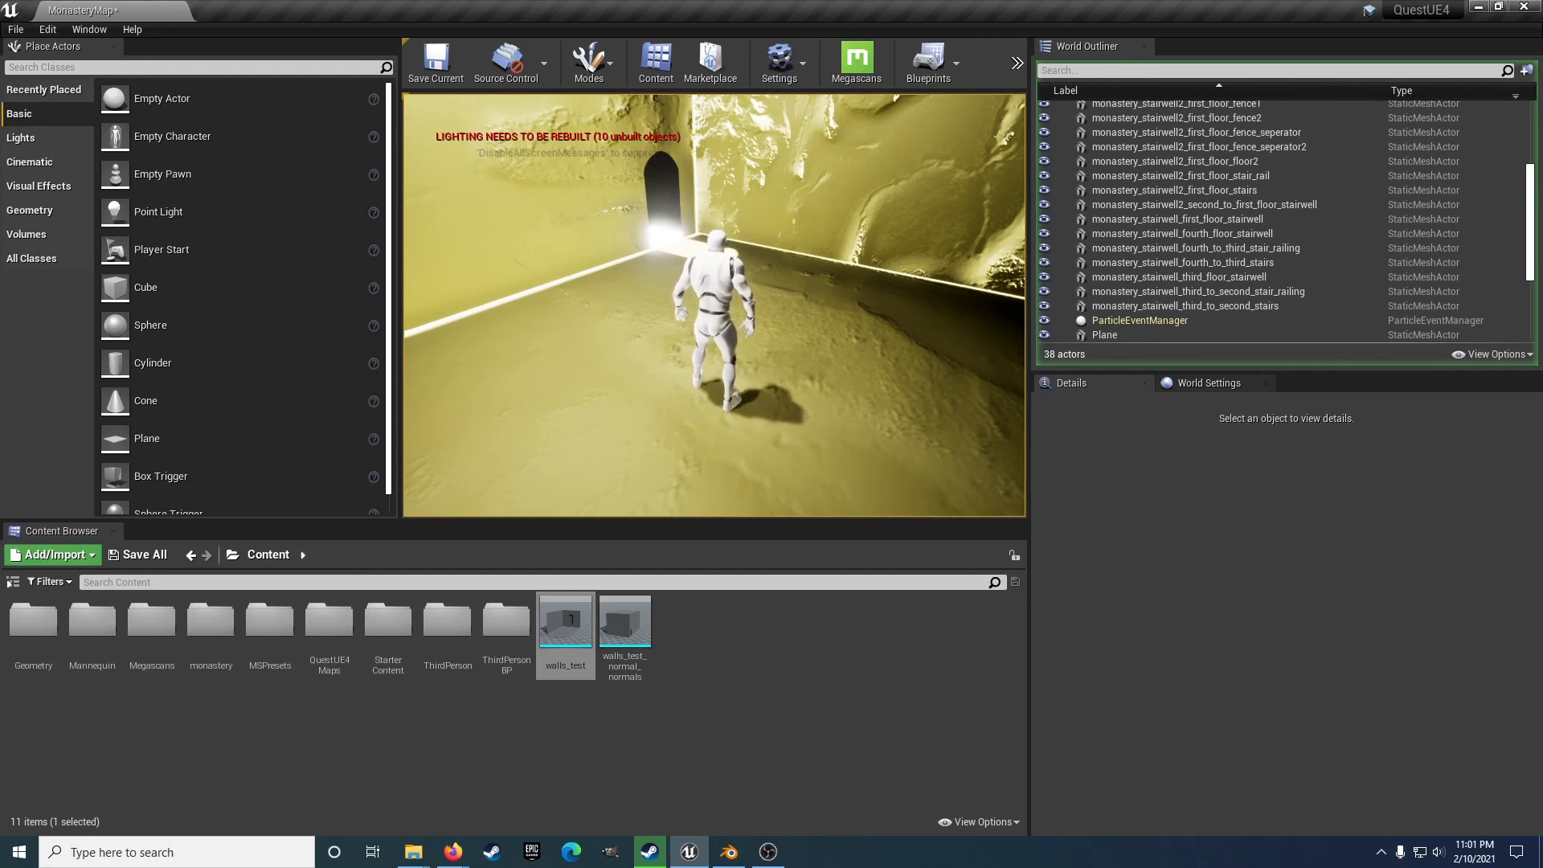
Run the character around the arched doorway and test jumping at the openings and walls inside the stone-textured building.
key("w")
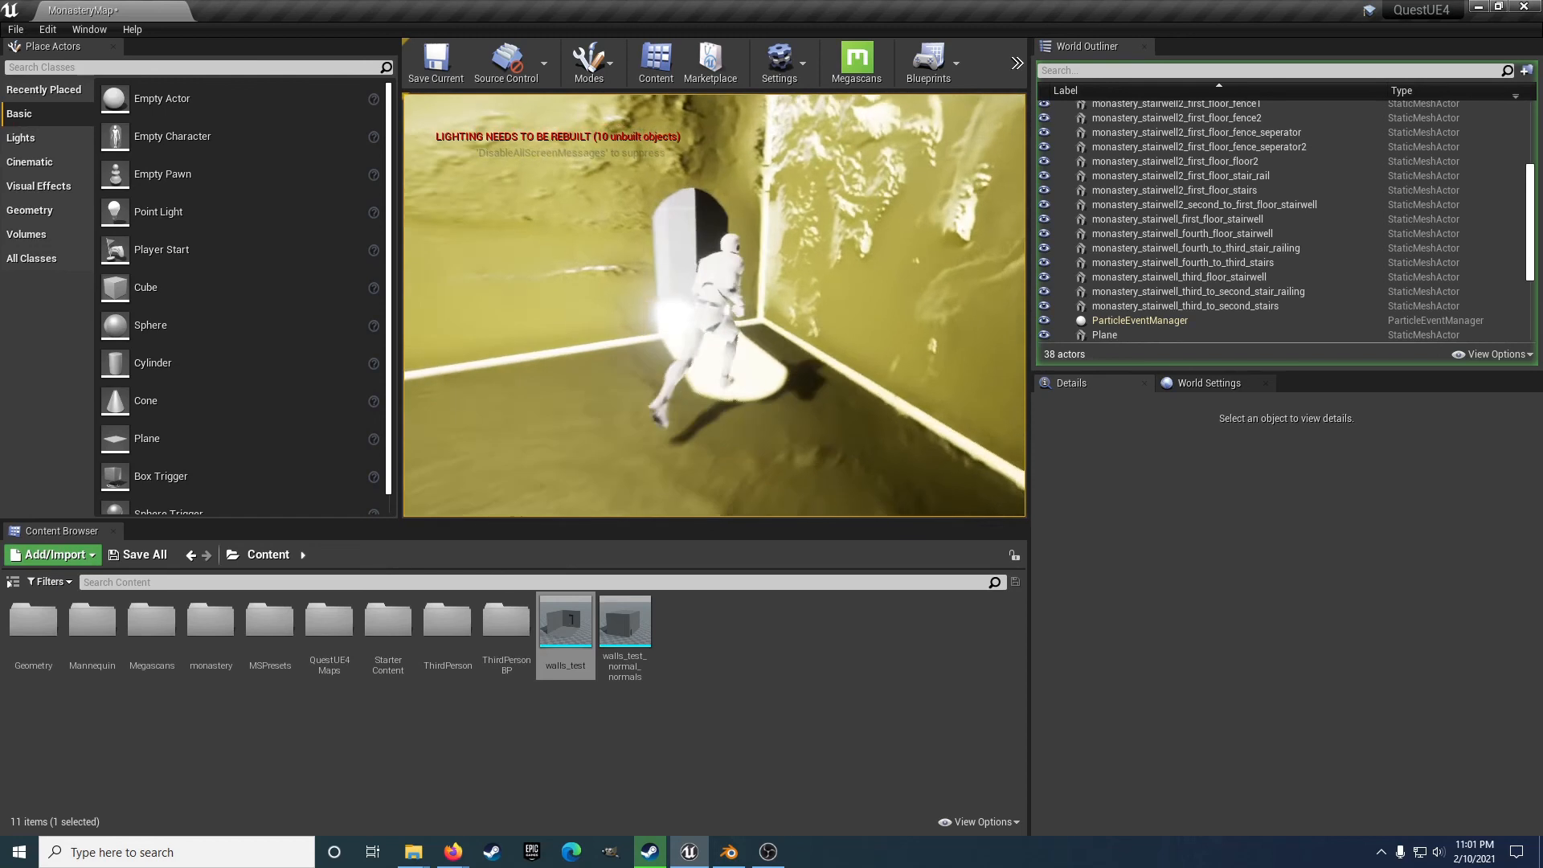
key("w")
key("space")
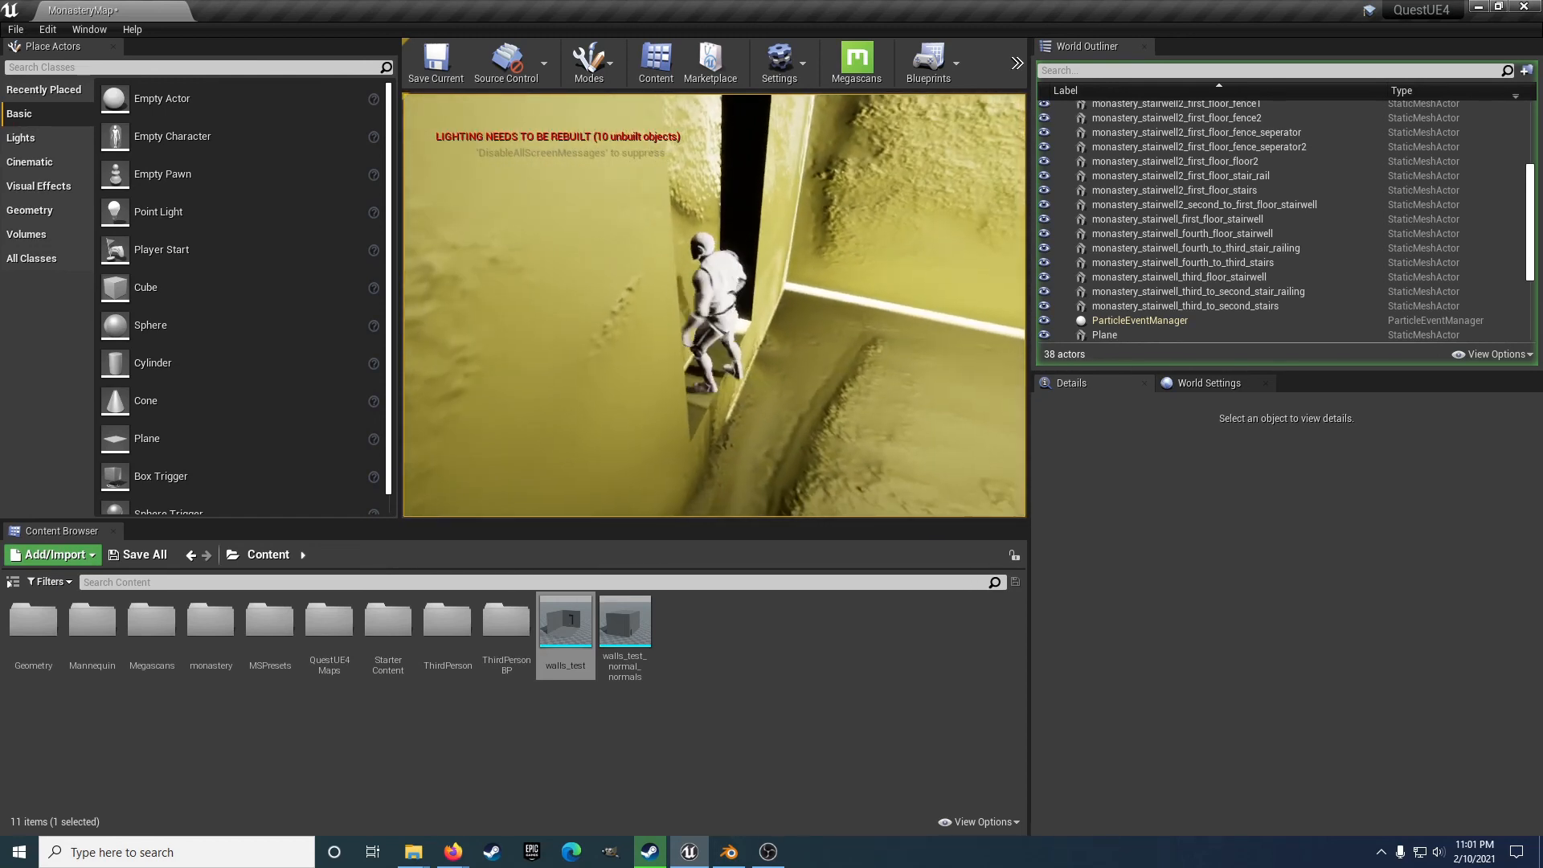
key("w")
key("space")
key("w")
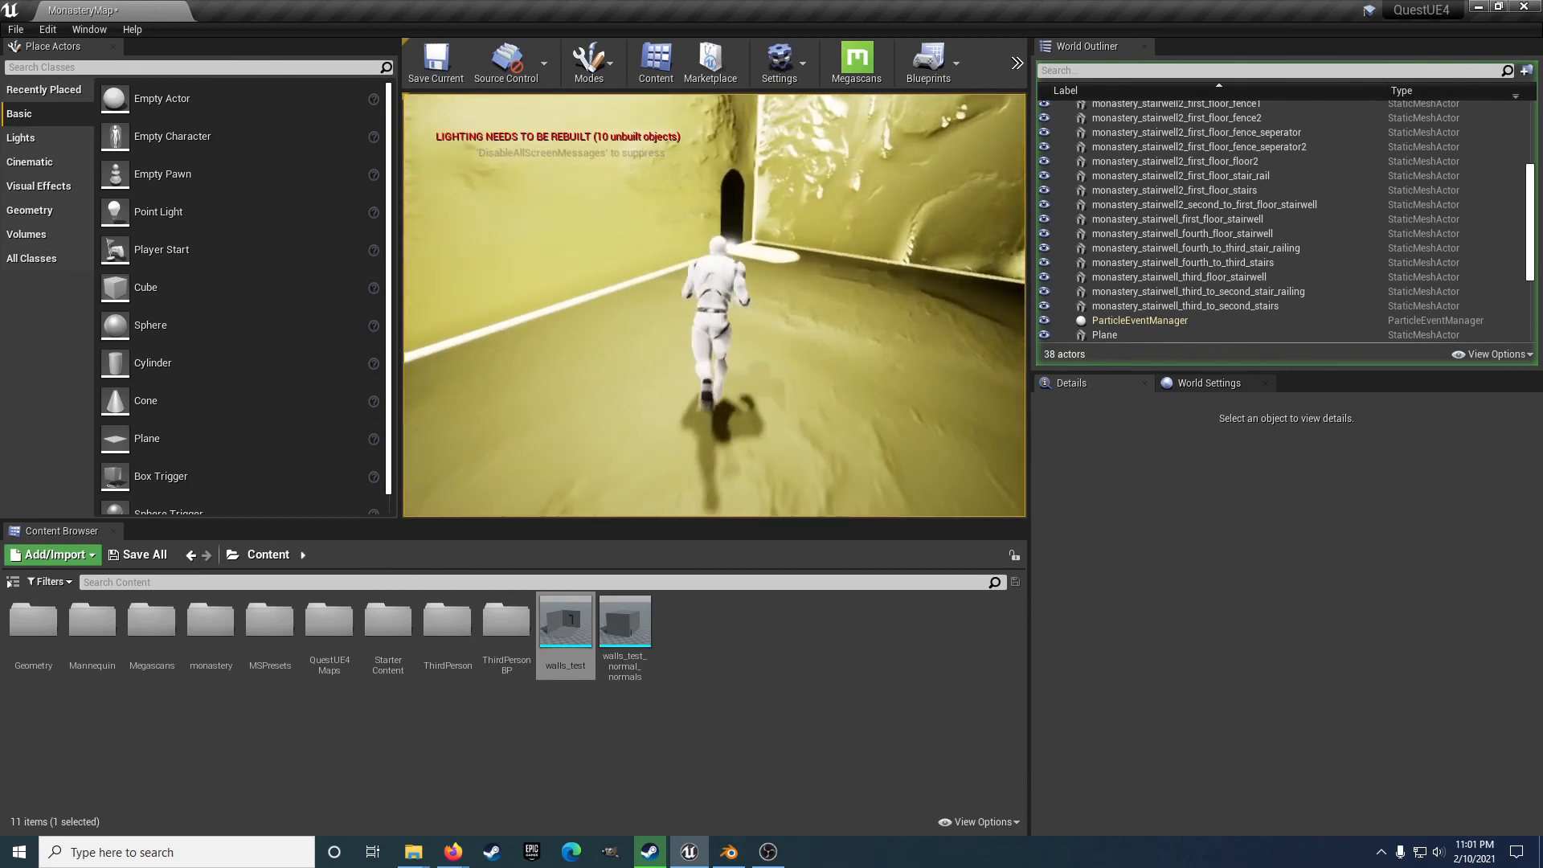
key("s")
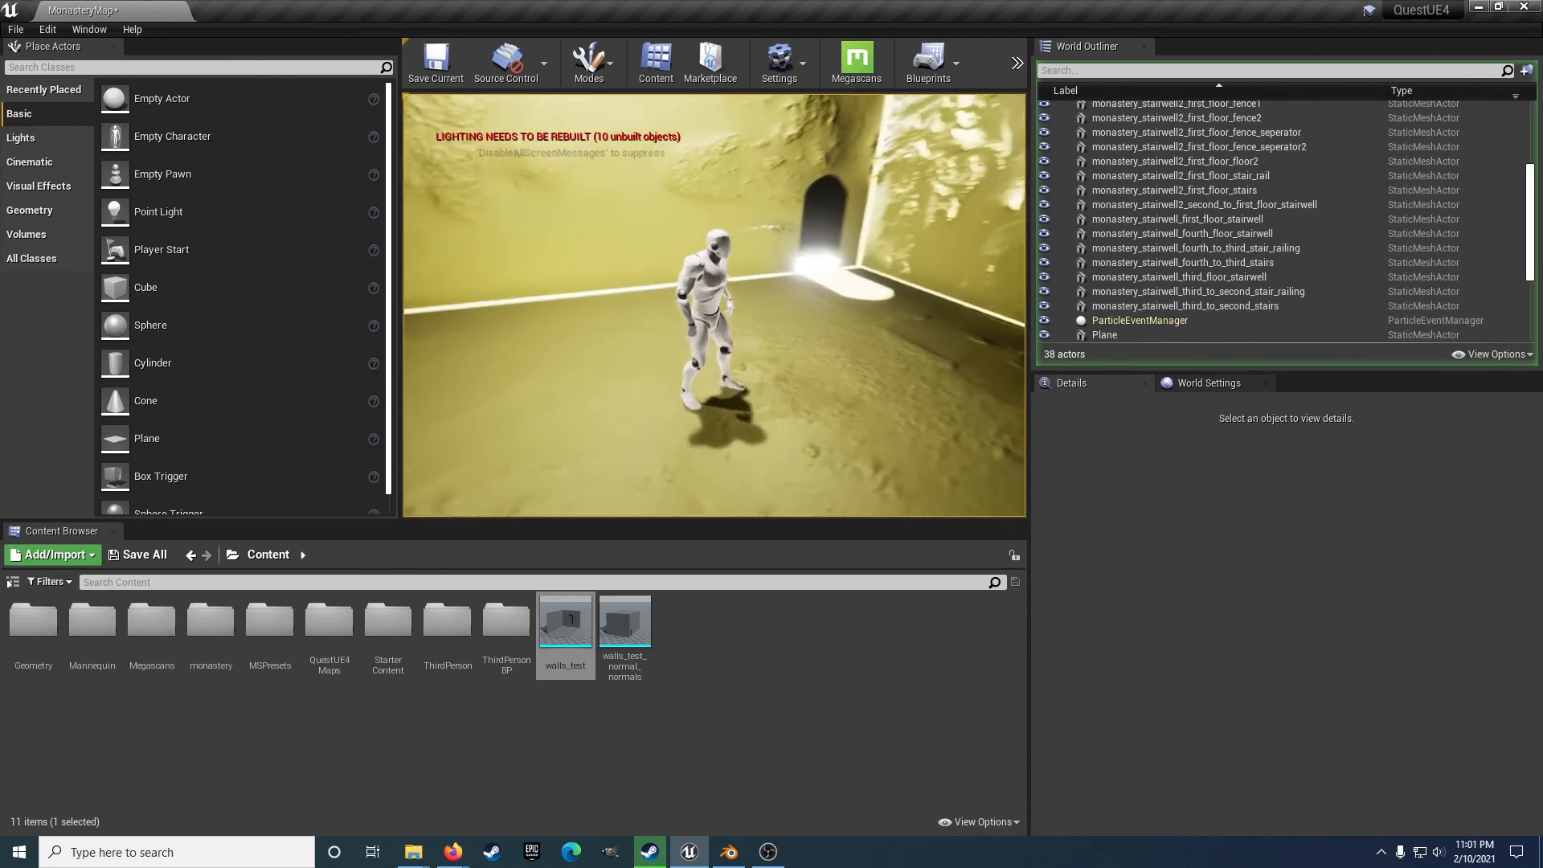
key("w")
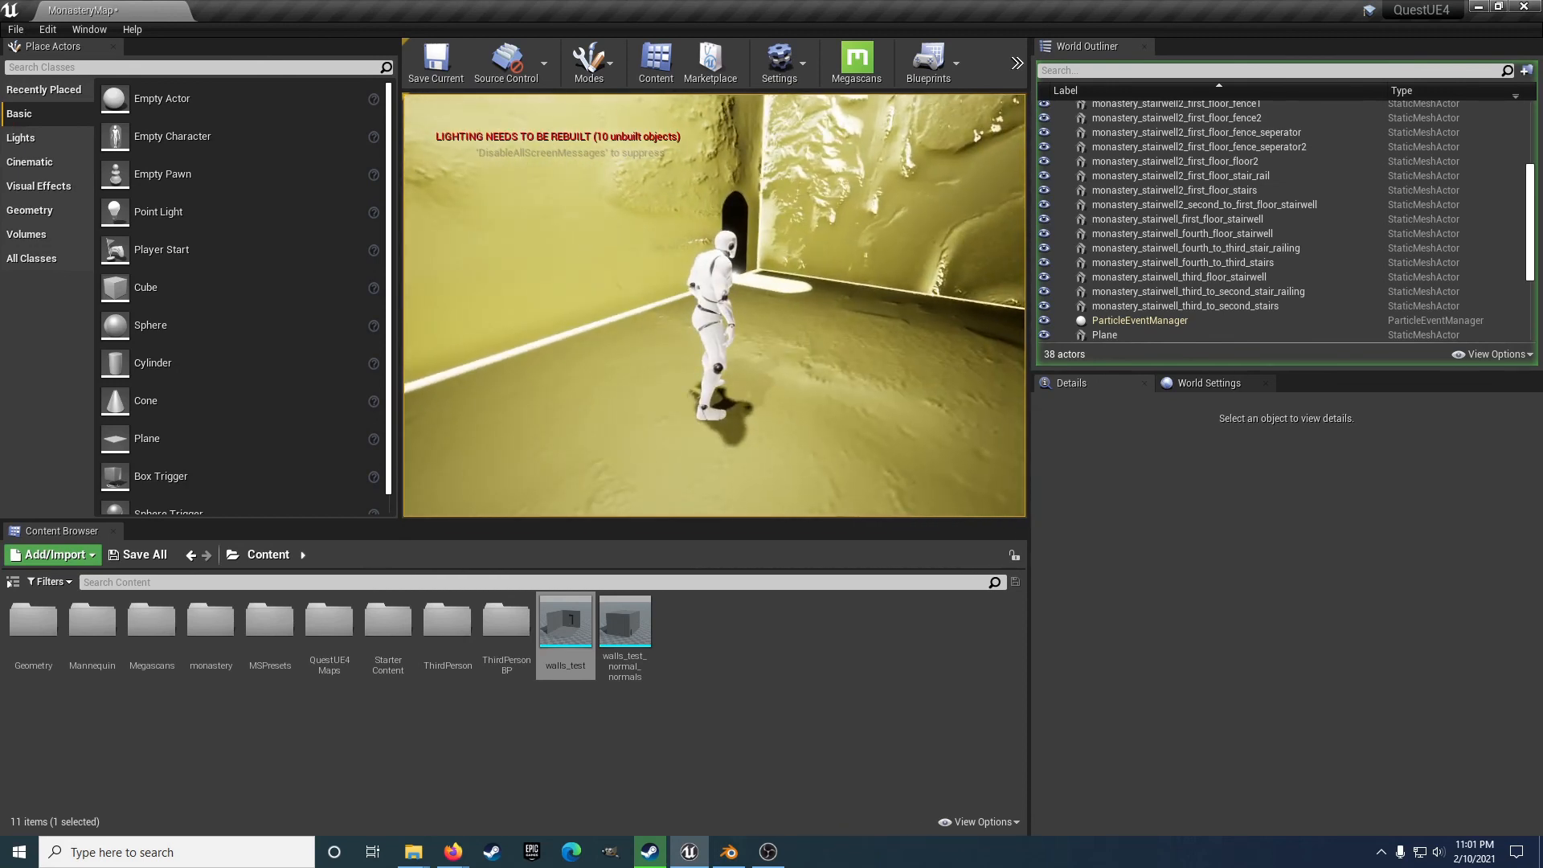